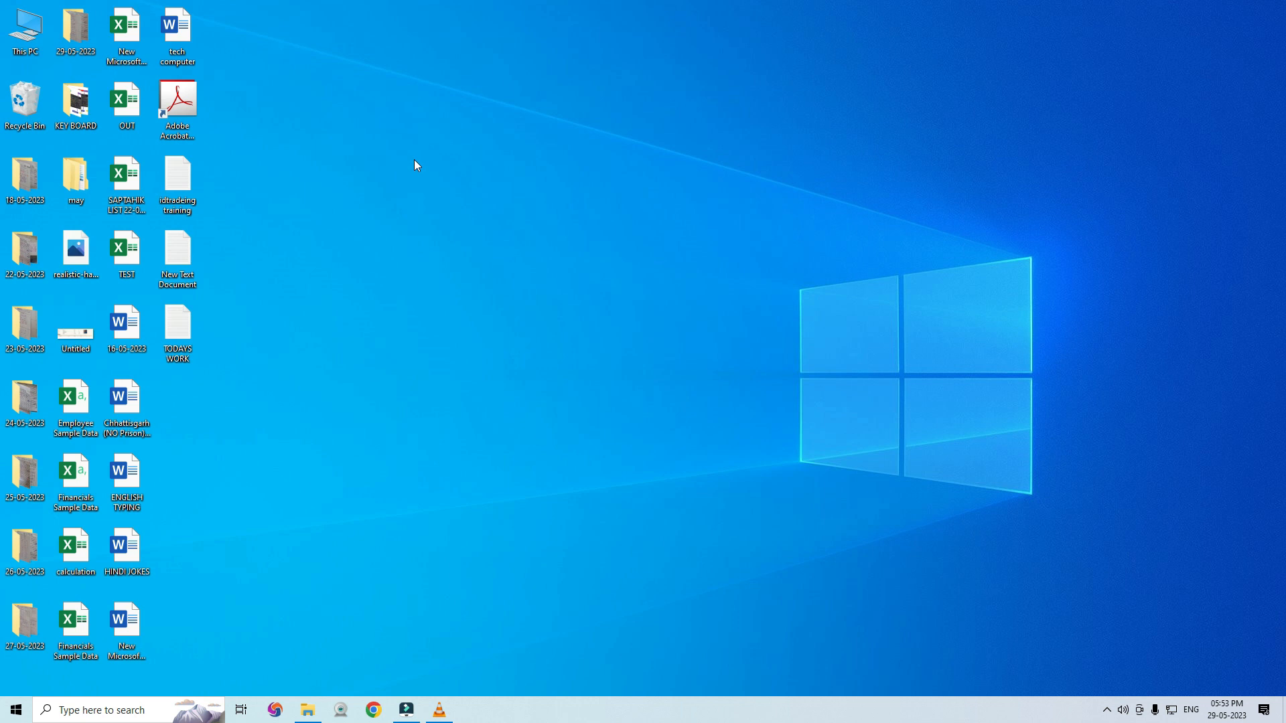
Refresh the desktop several times using its context options.
right_click(362, 104)
click(382, 143)
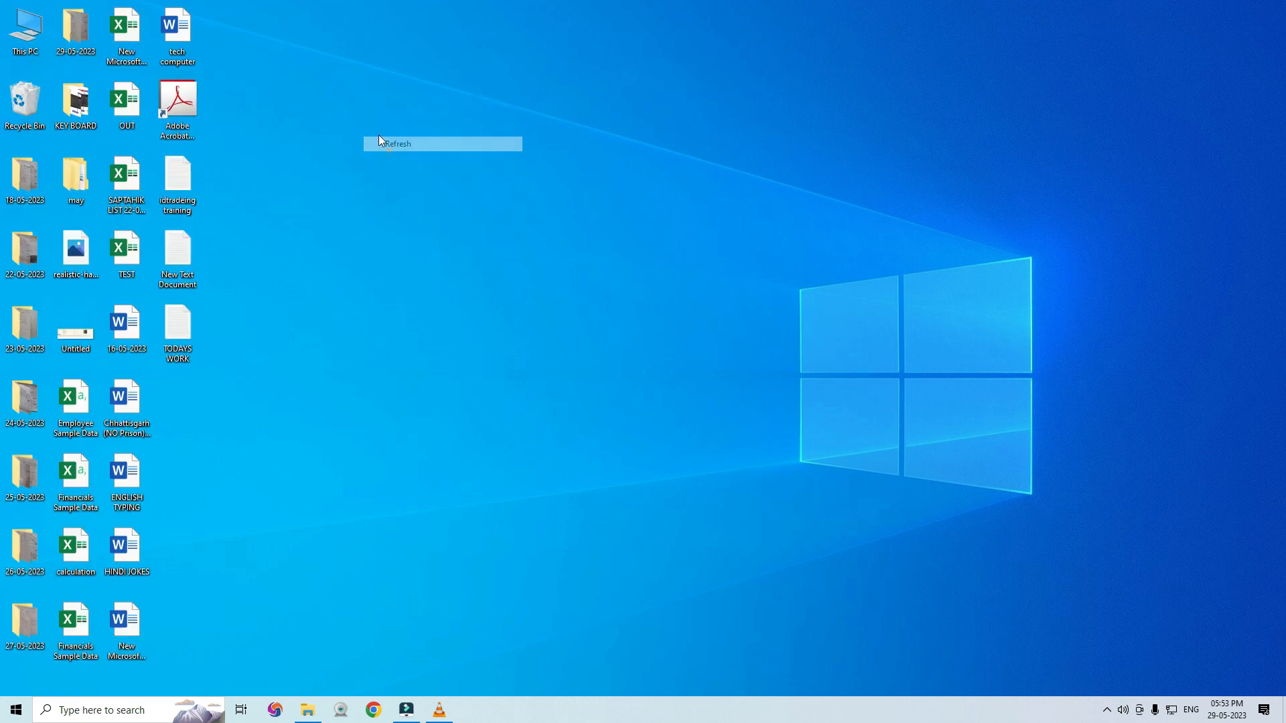
right_click(359, 113)
click(381, 151)
right_click(339, 86)
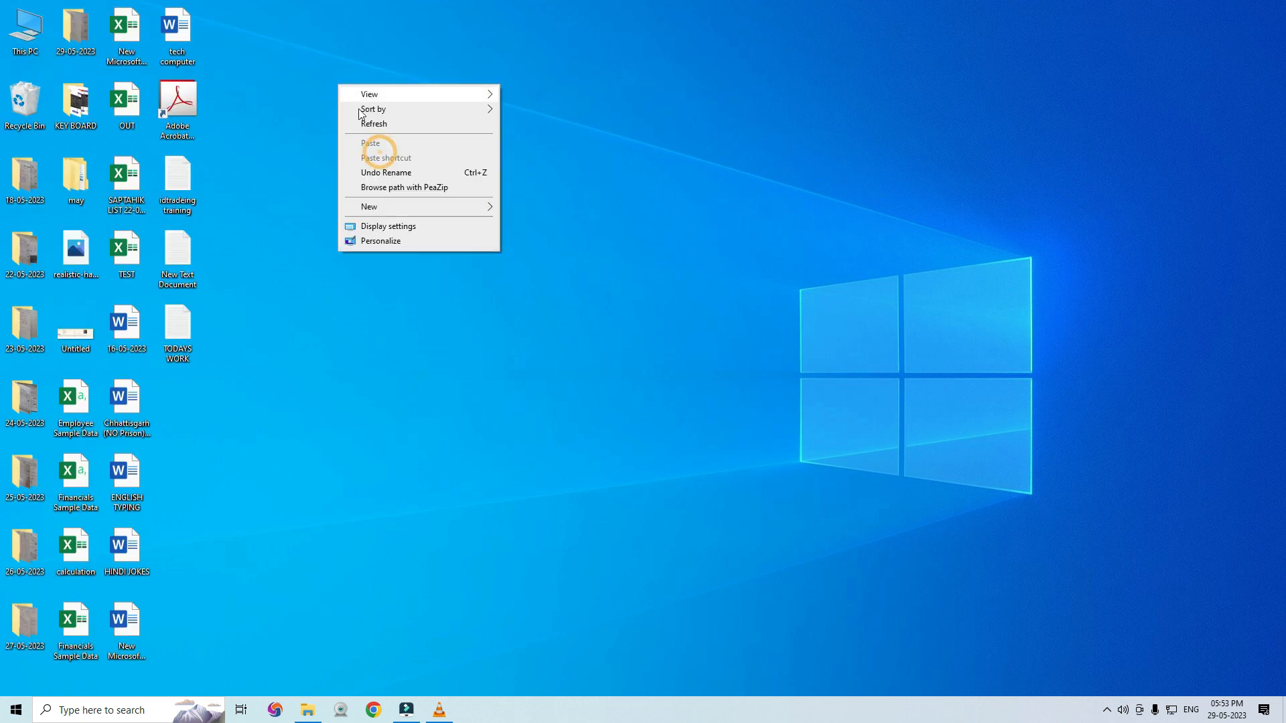
click(363, 124)
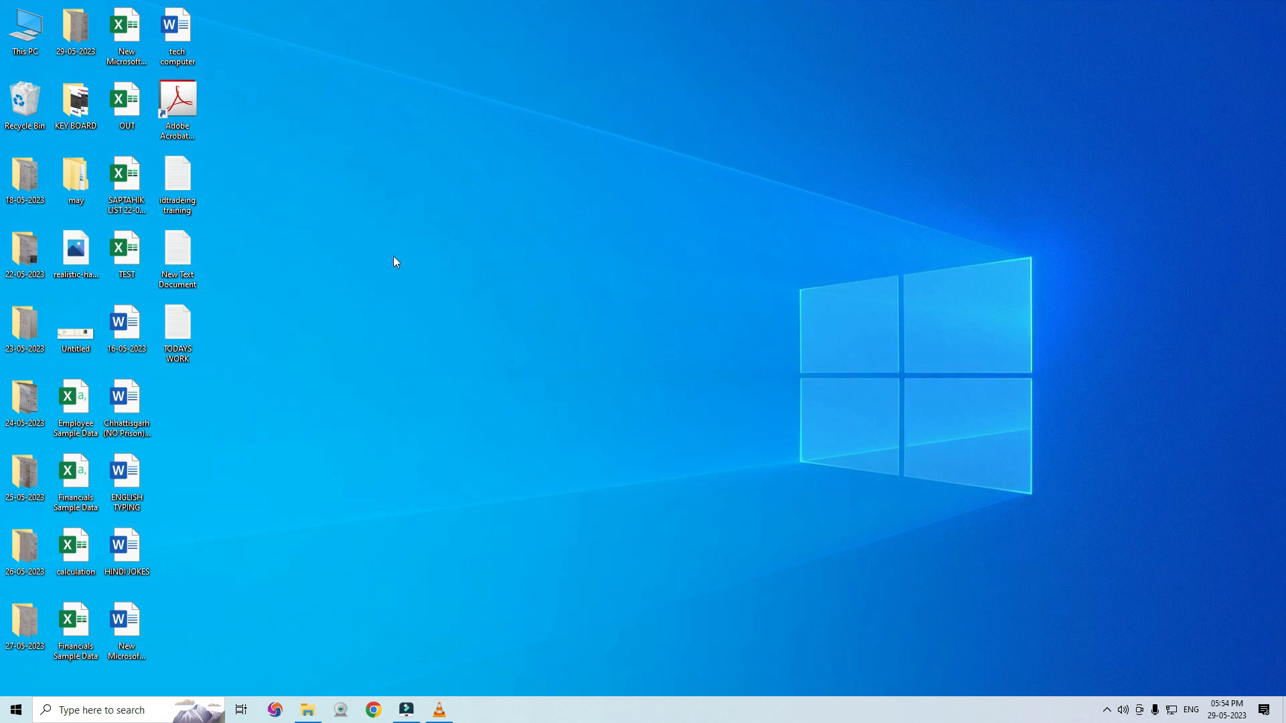
right_click(410, 114)
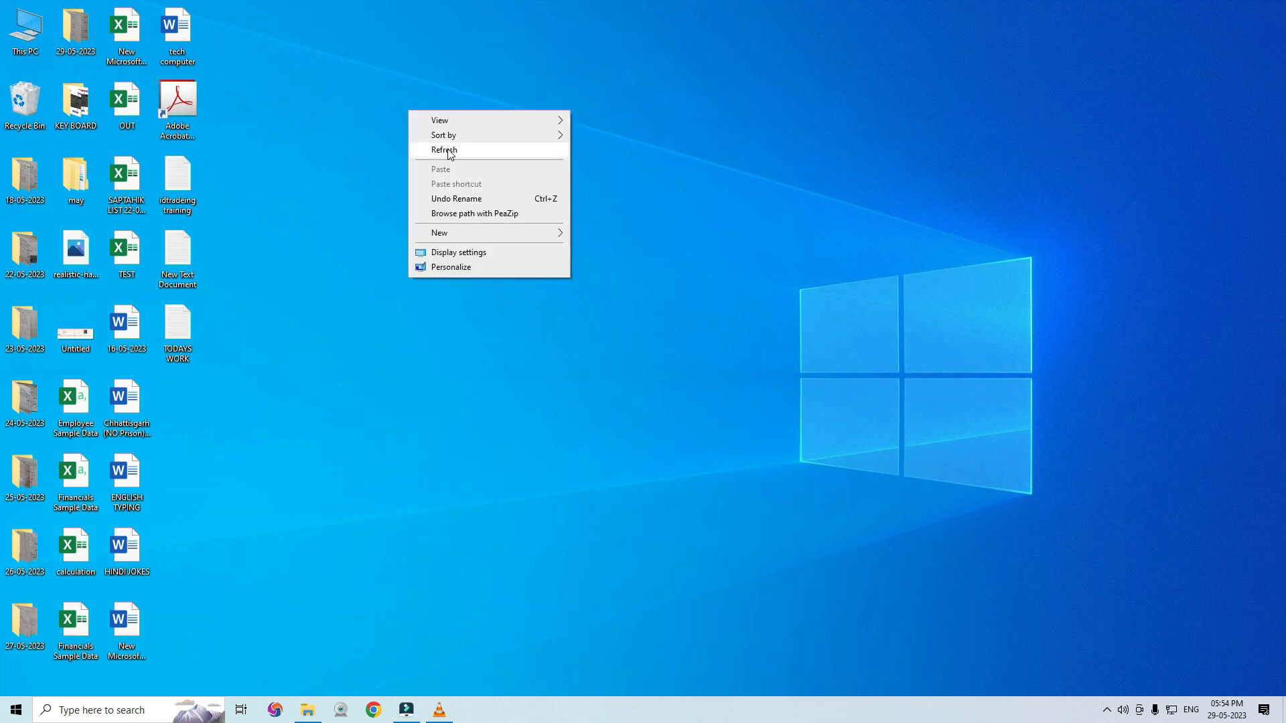
click(447, 150)
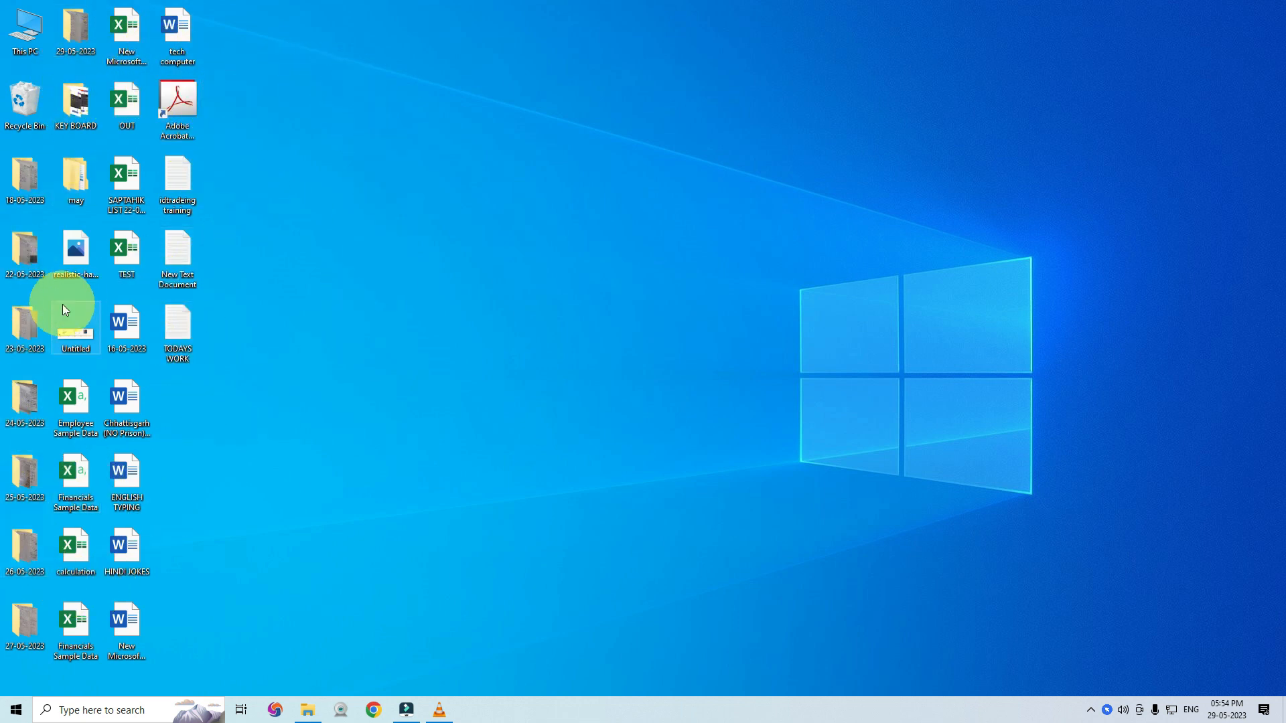
Select the group of desktop icons, clear the selection, and view the desktop's options for creating a new item.
drag(307, 67, 2, 660)
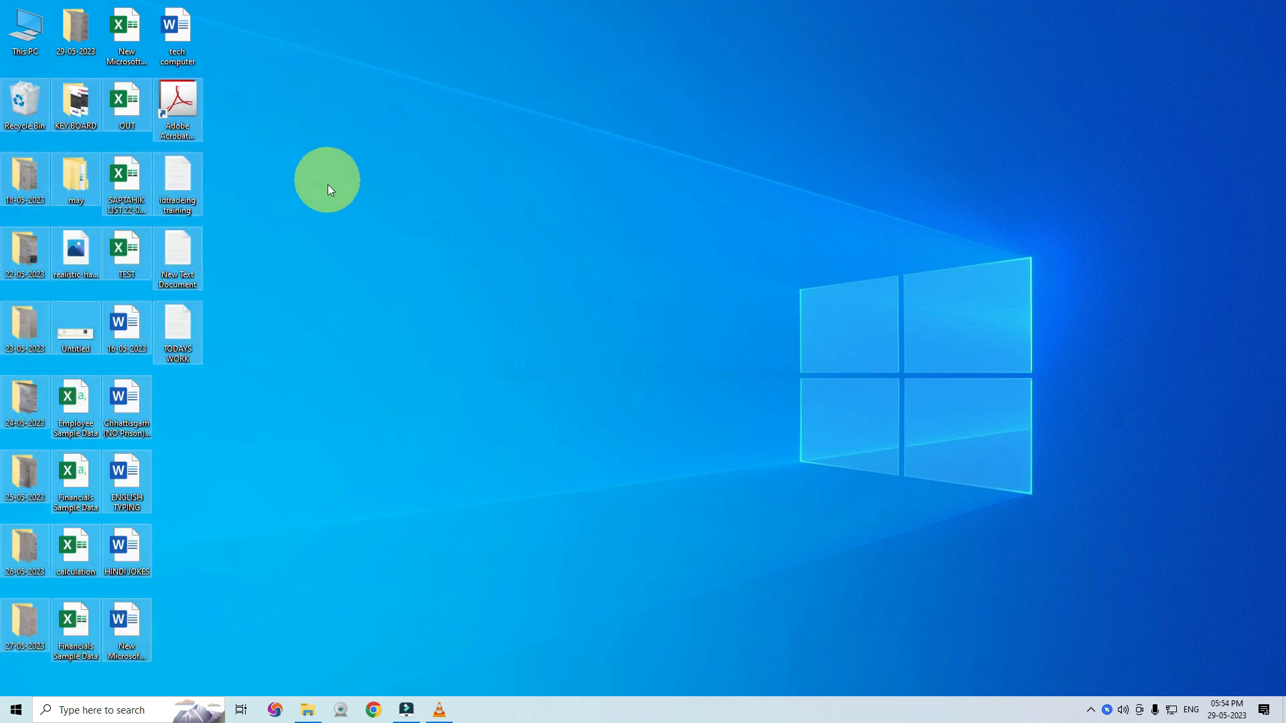
click(327, 185)
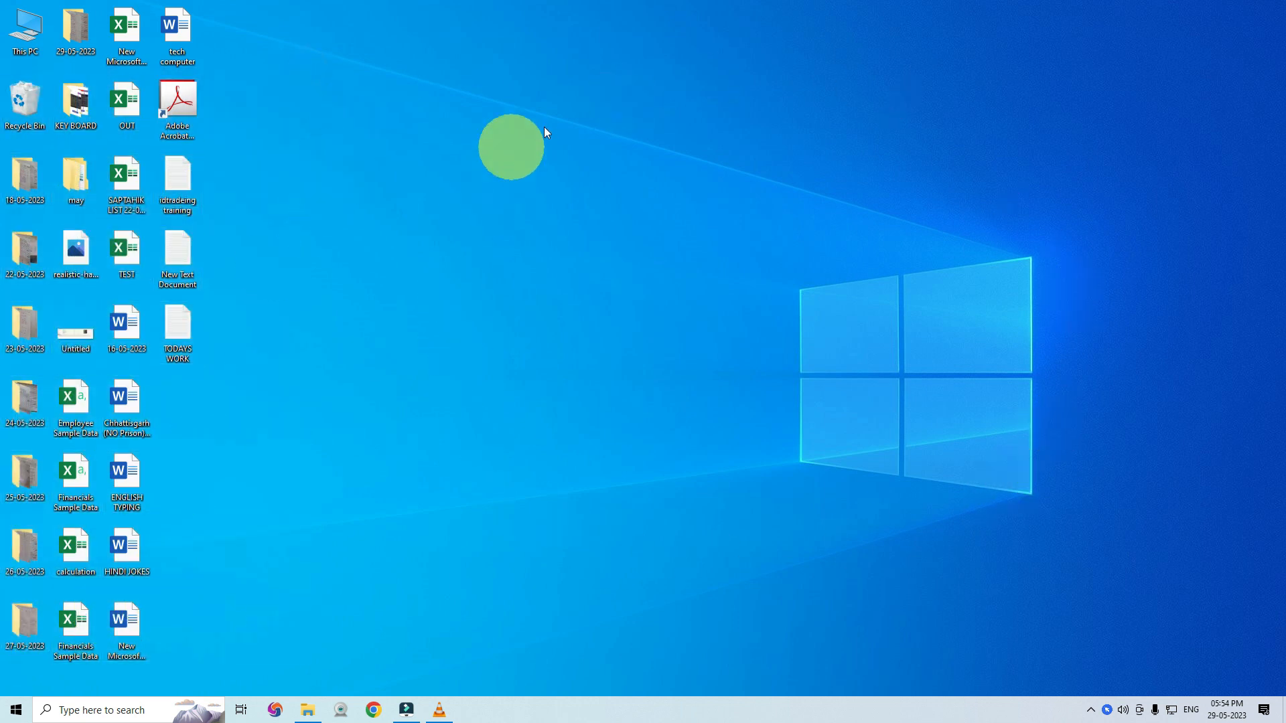
right_click(435, 121)
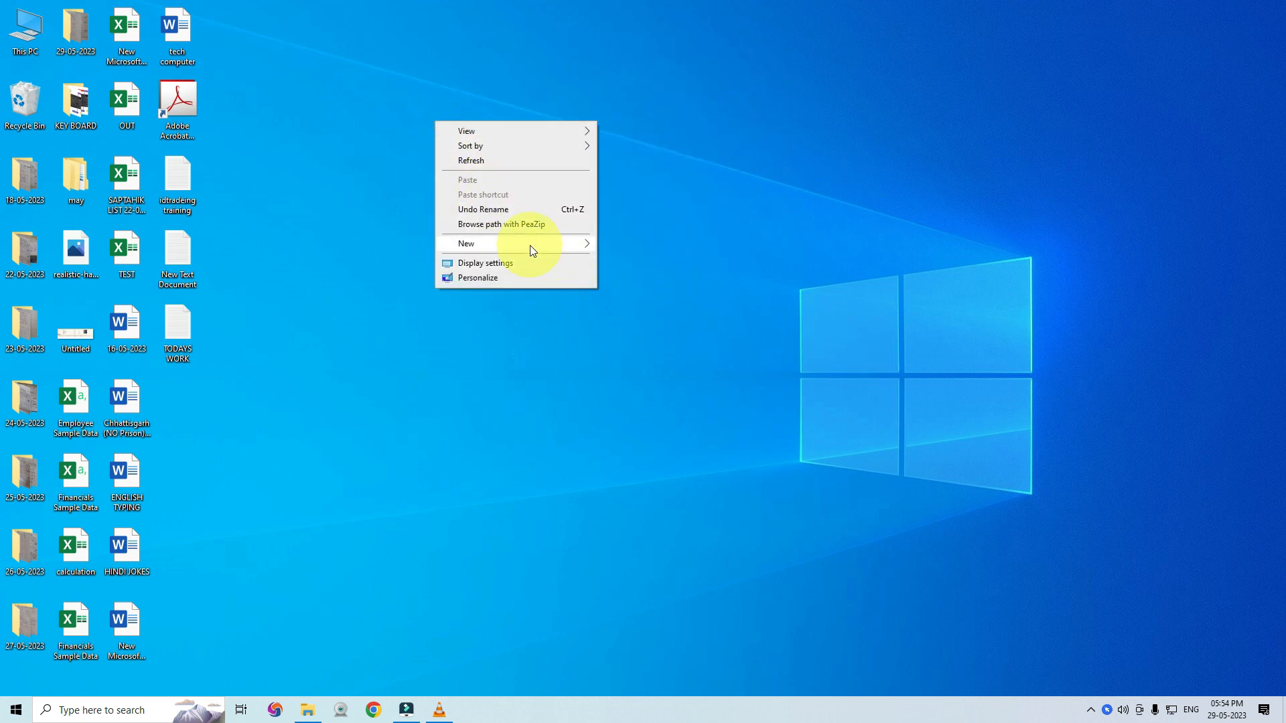
mouse_move(530, 244)
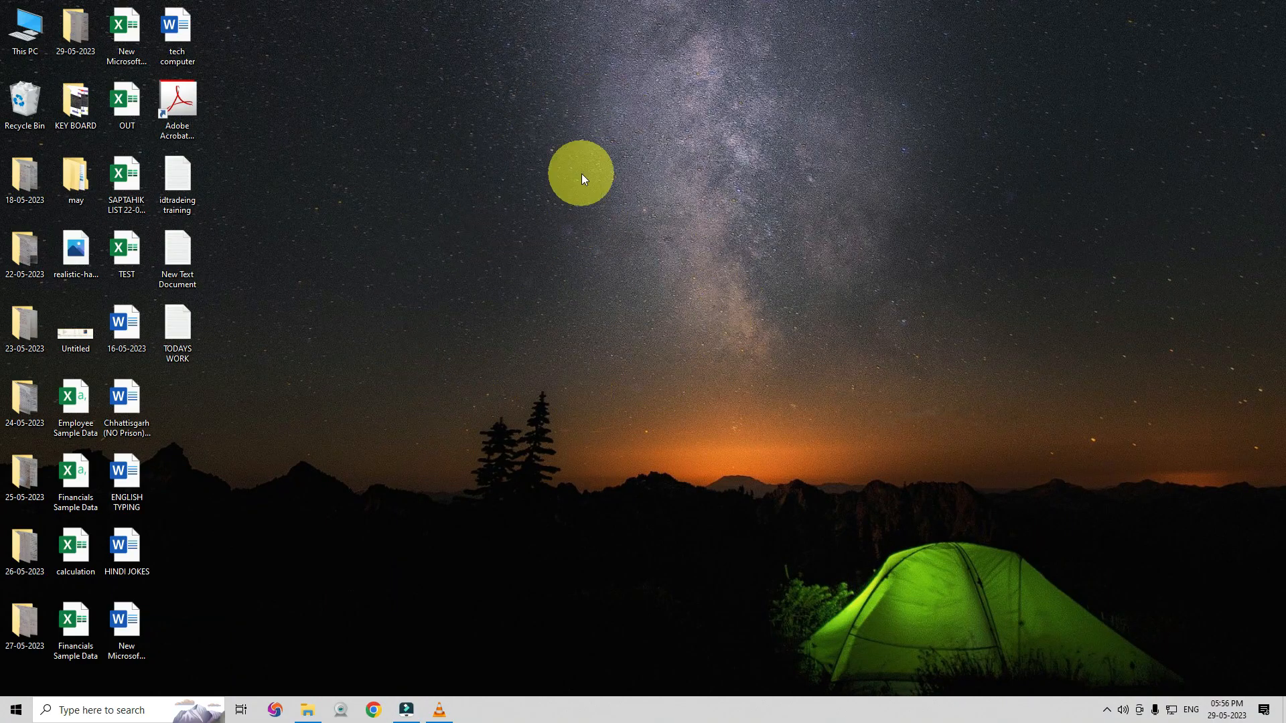
Refresh the desktop four times in a row.
right_click(419, 161)
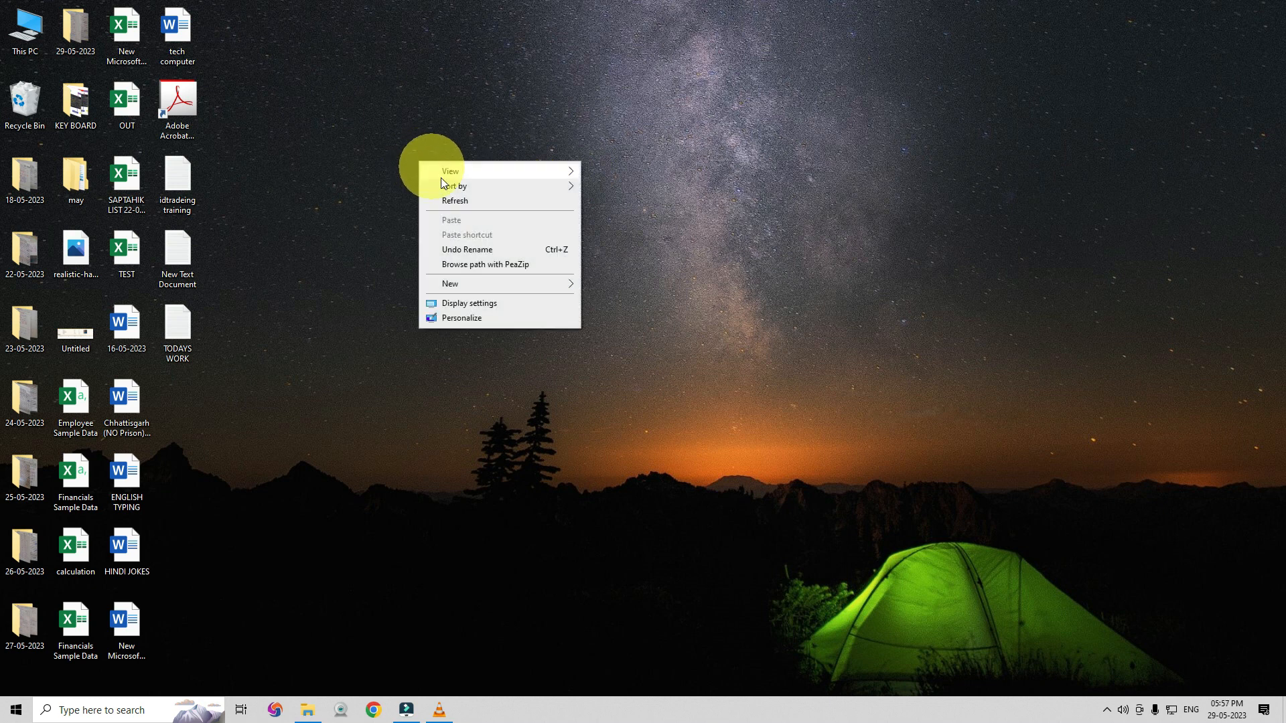
click(455, 192)
right_click(415, 153)
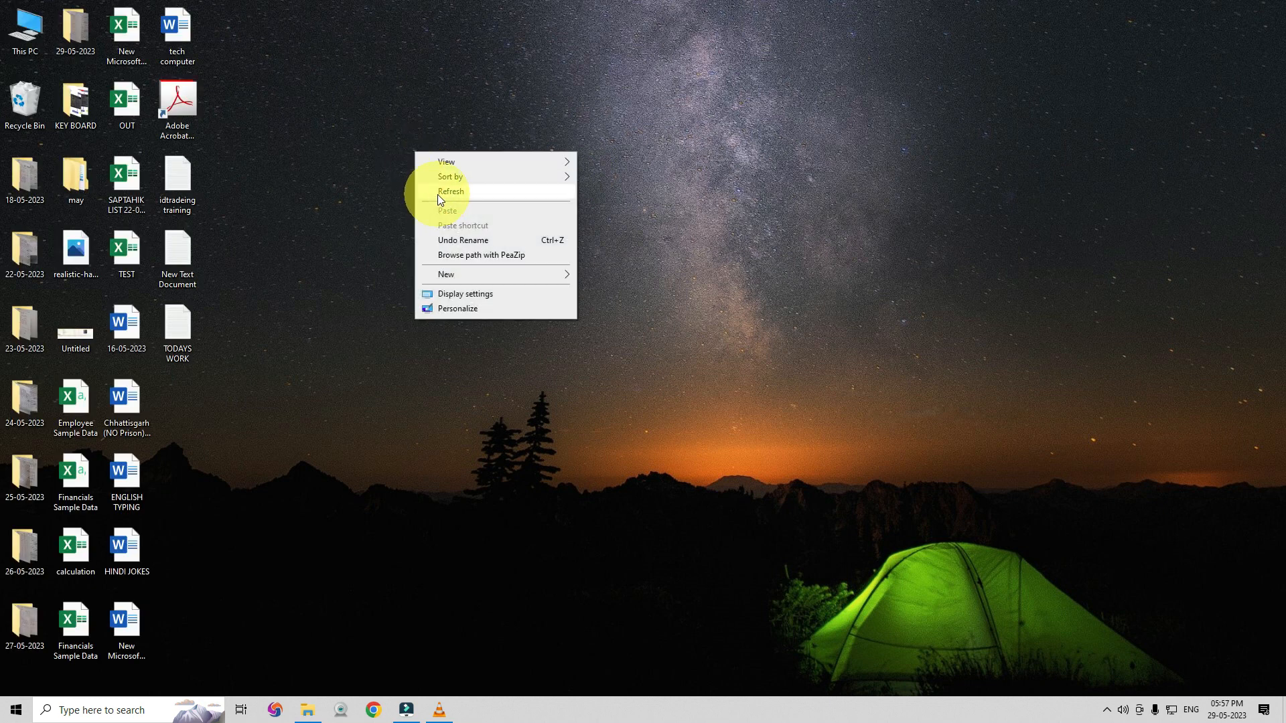
click(437, 194)
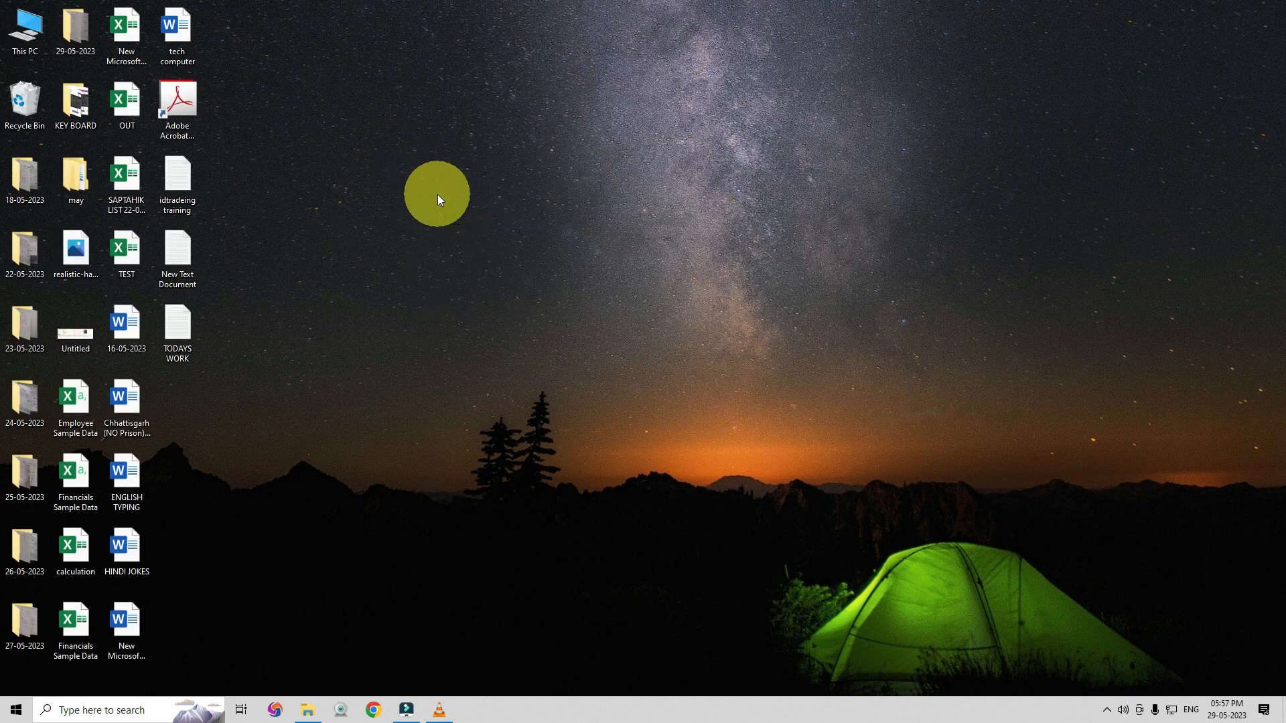
right_click(452, 161)
click(486, 199)
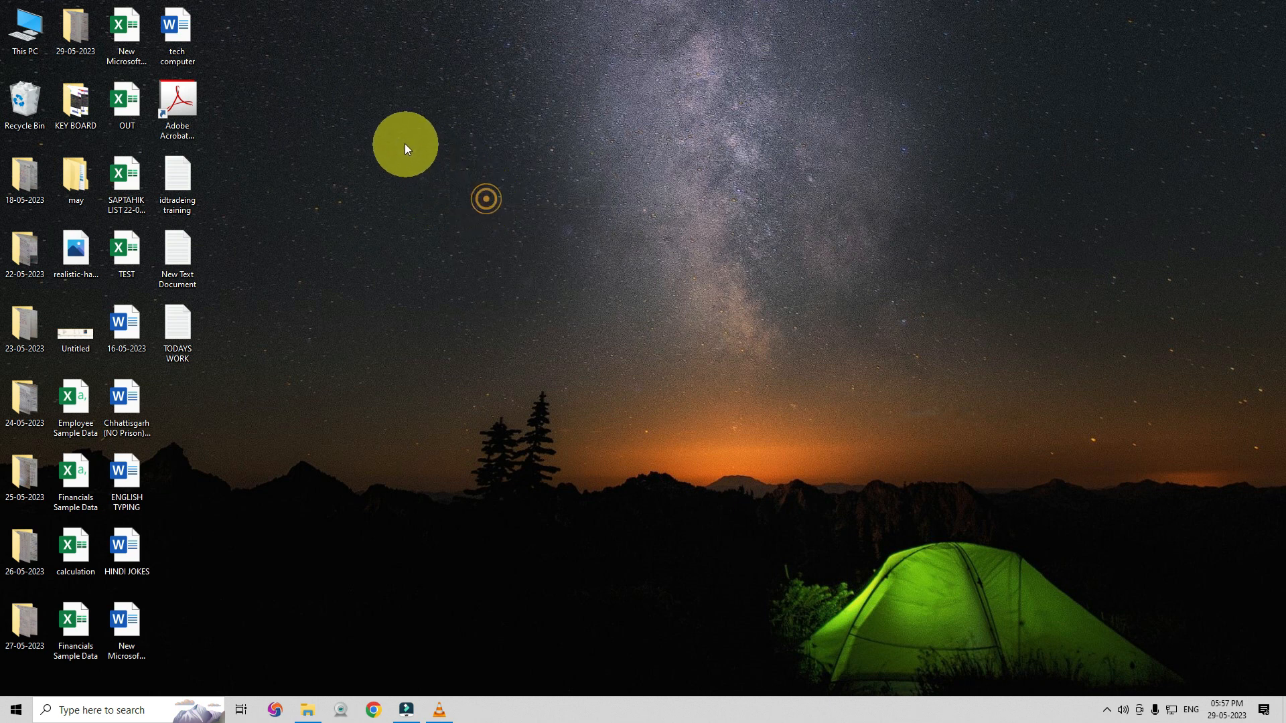
right_click(404, 143)
click(444, 183)
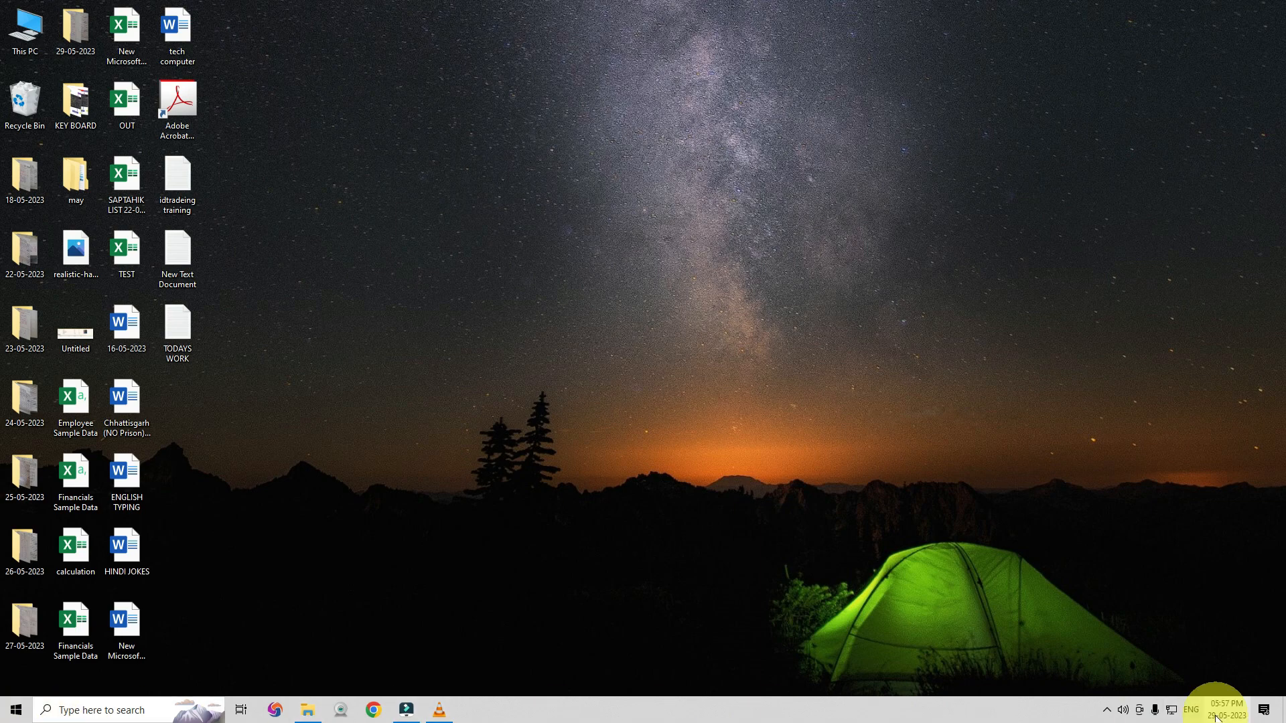
Point out desktop items by selecting the SAPTAHIK LIST 22-05-2023 workbook and the may folder in turn.
click(1109, 713)
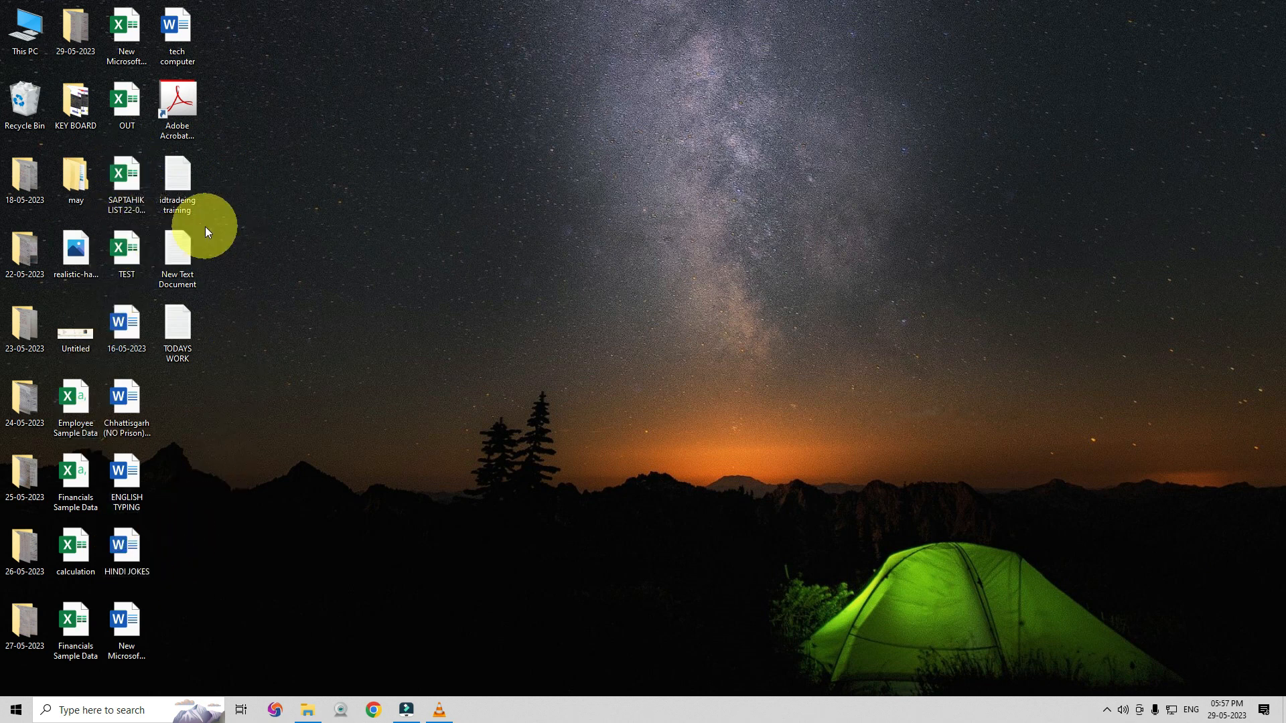
click(123, 178)
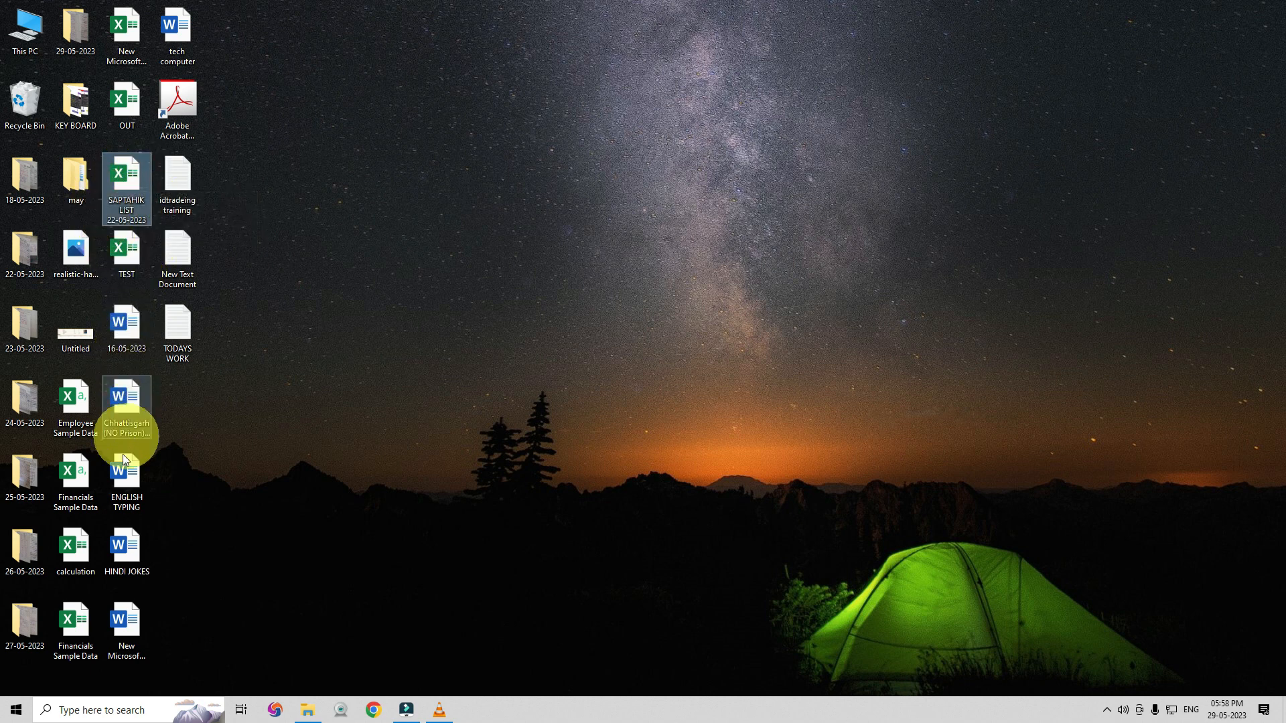
mouse_move(17, 302)
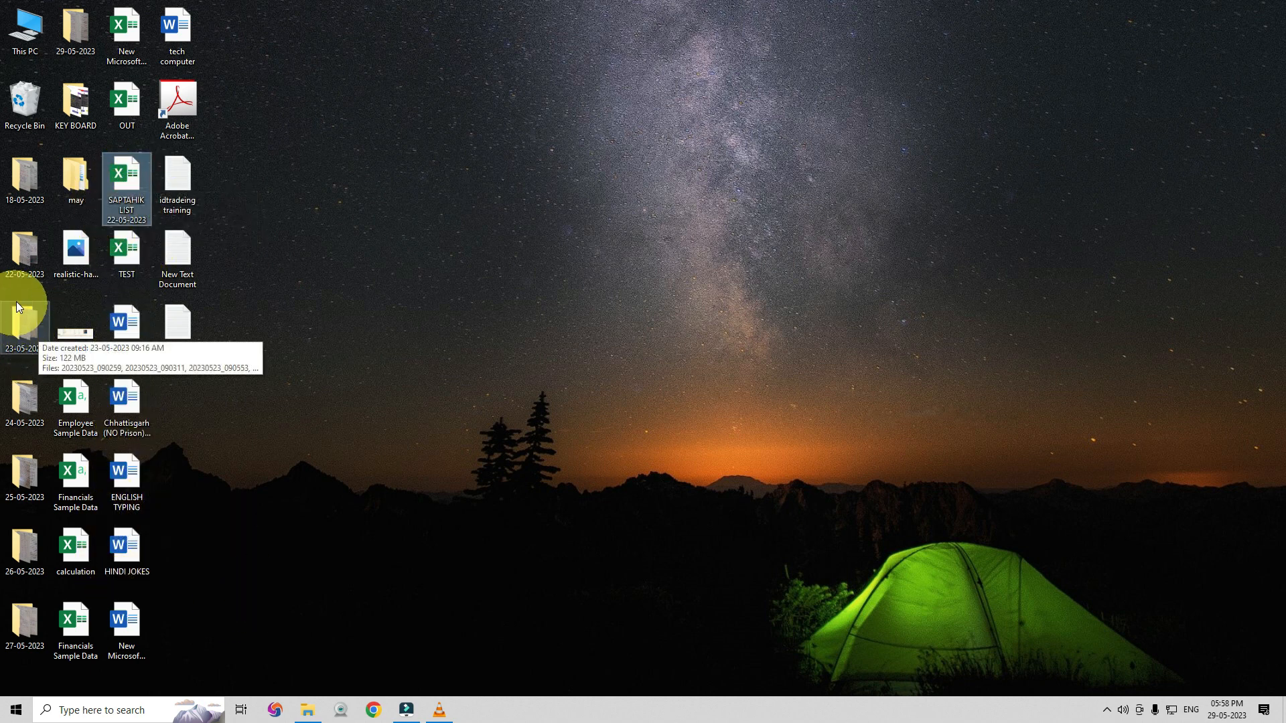
click(72, 184)
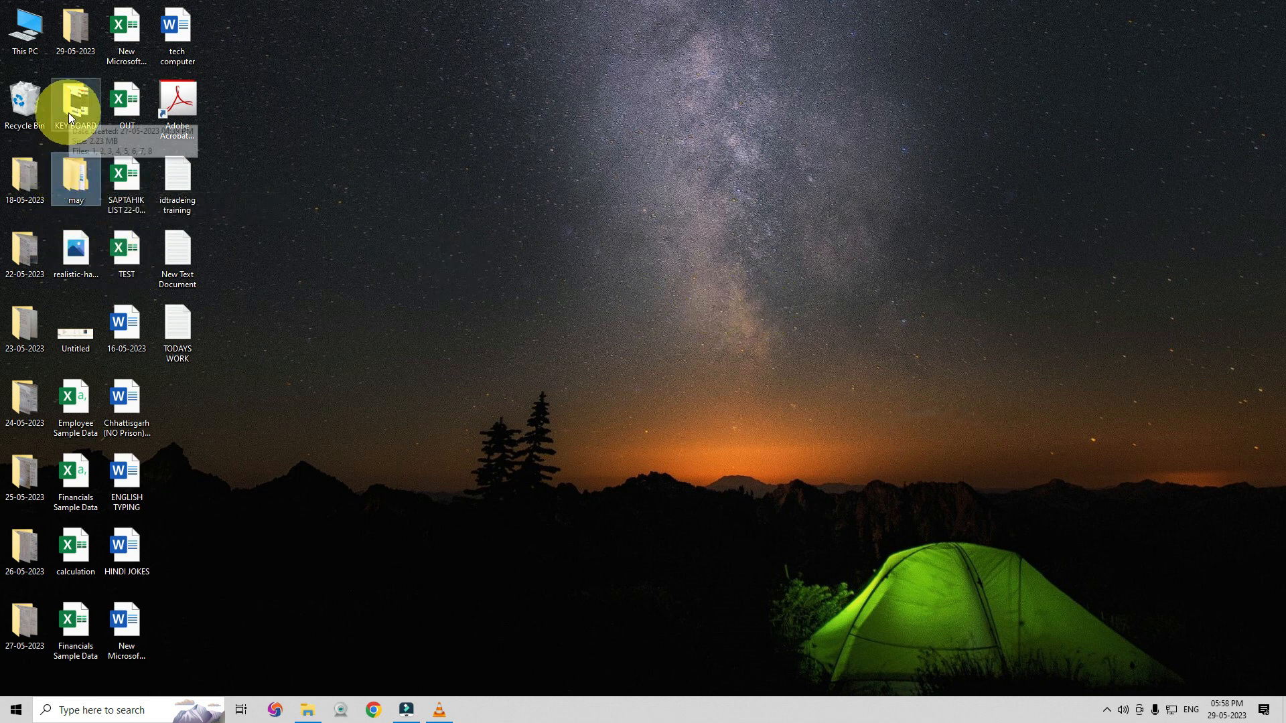
Open the 24-05-2023 folder from the desktop to view its contents, and close its window.
click(29, 402)
double_click(28, 402)
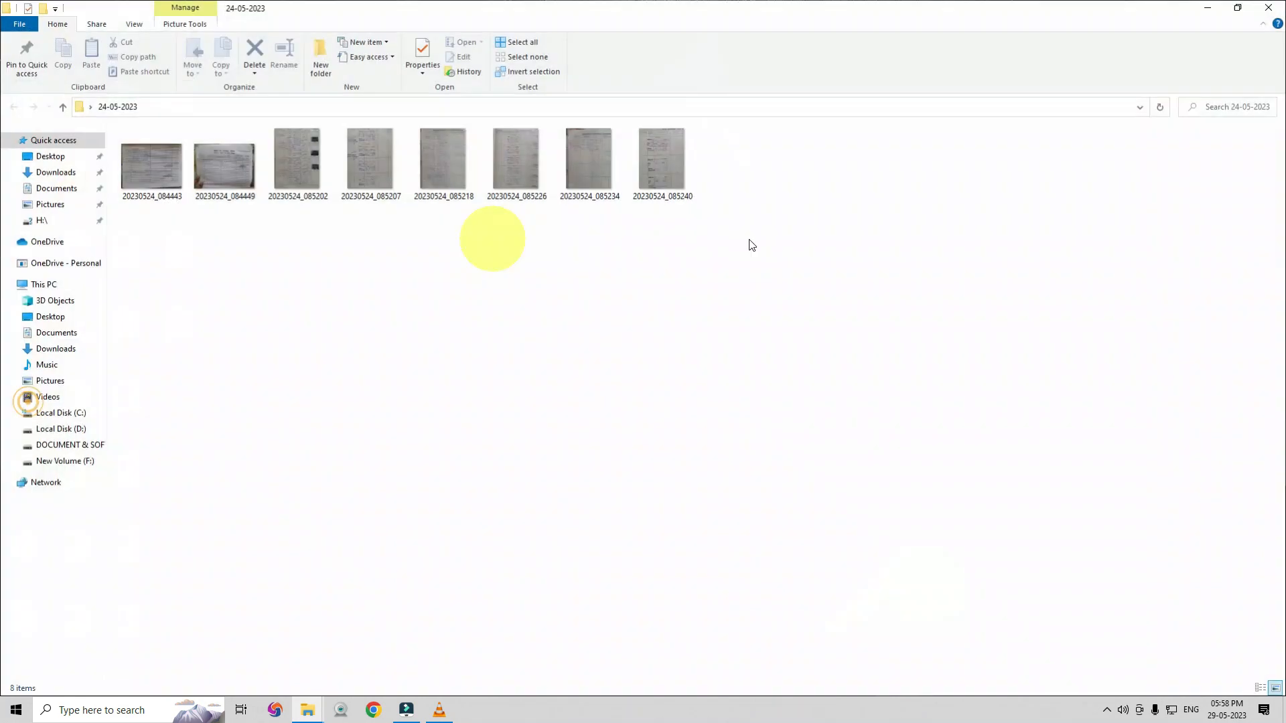
click(1249, 10)
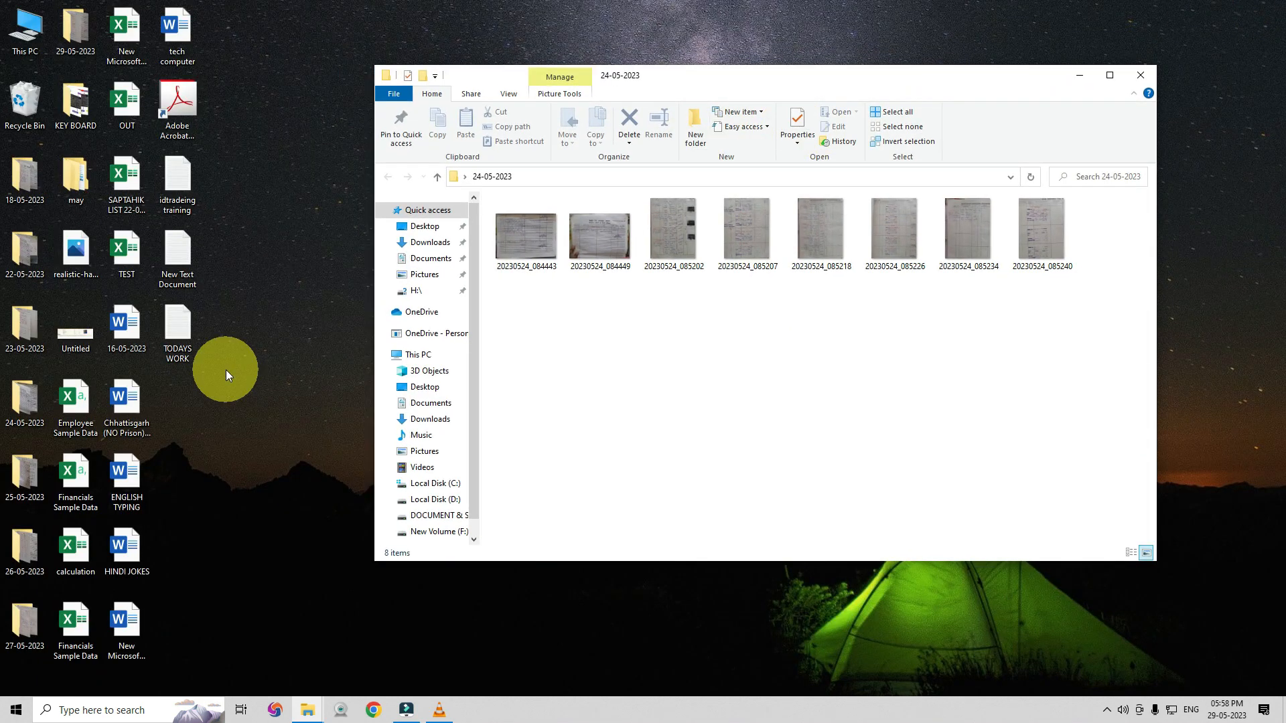
click(1141, 75)
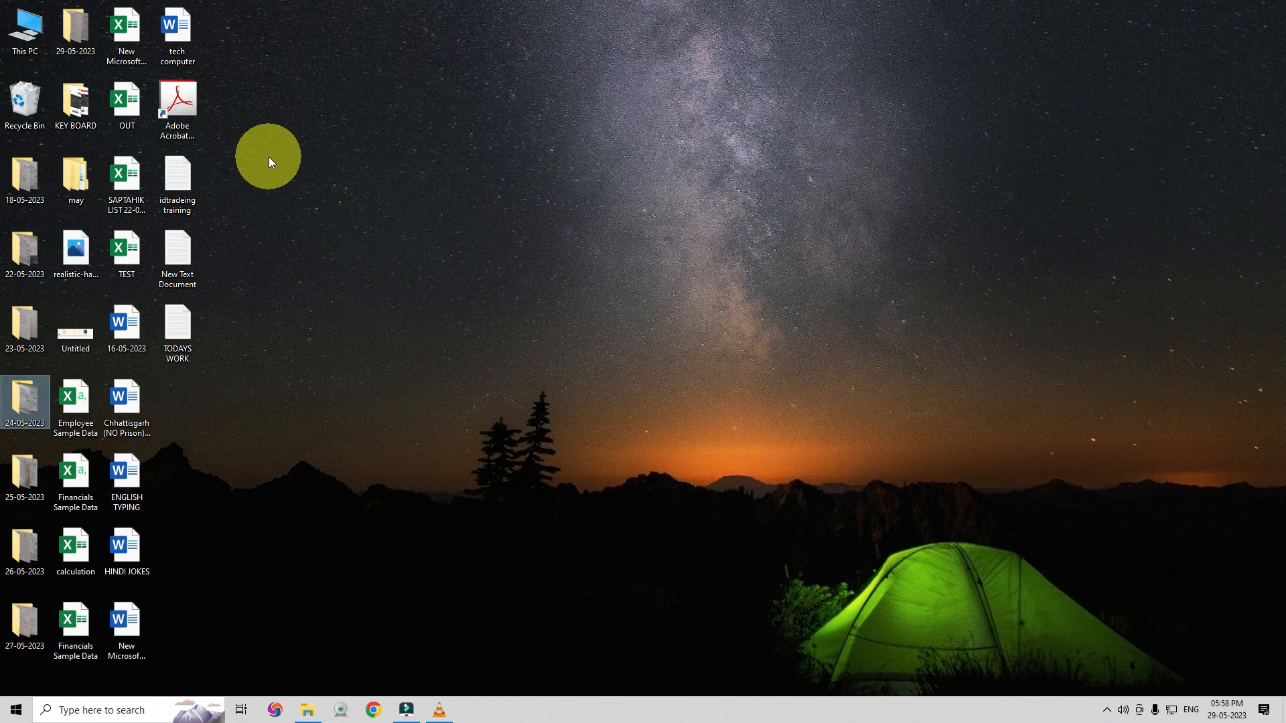
Examine the desktop's options for creating a new item and point out the Adobe Acrobat shortcut.
right_click(270, 157)
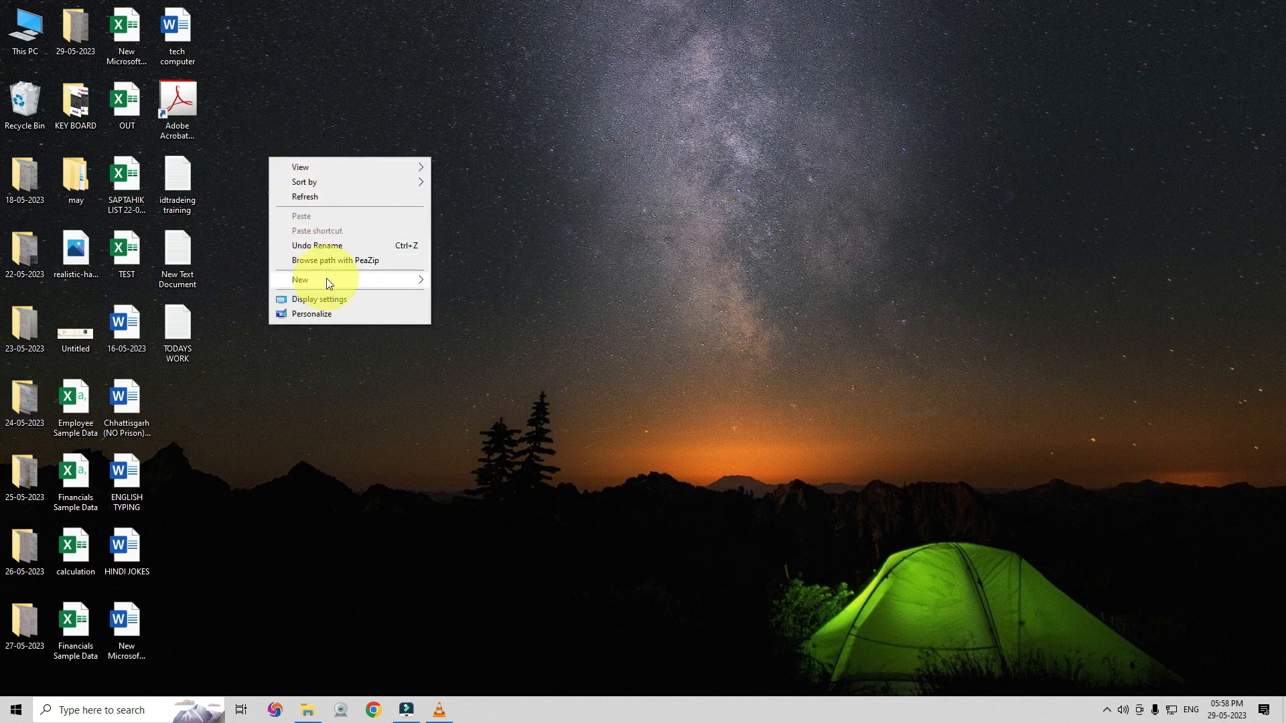
mouse_move(329, 281)
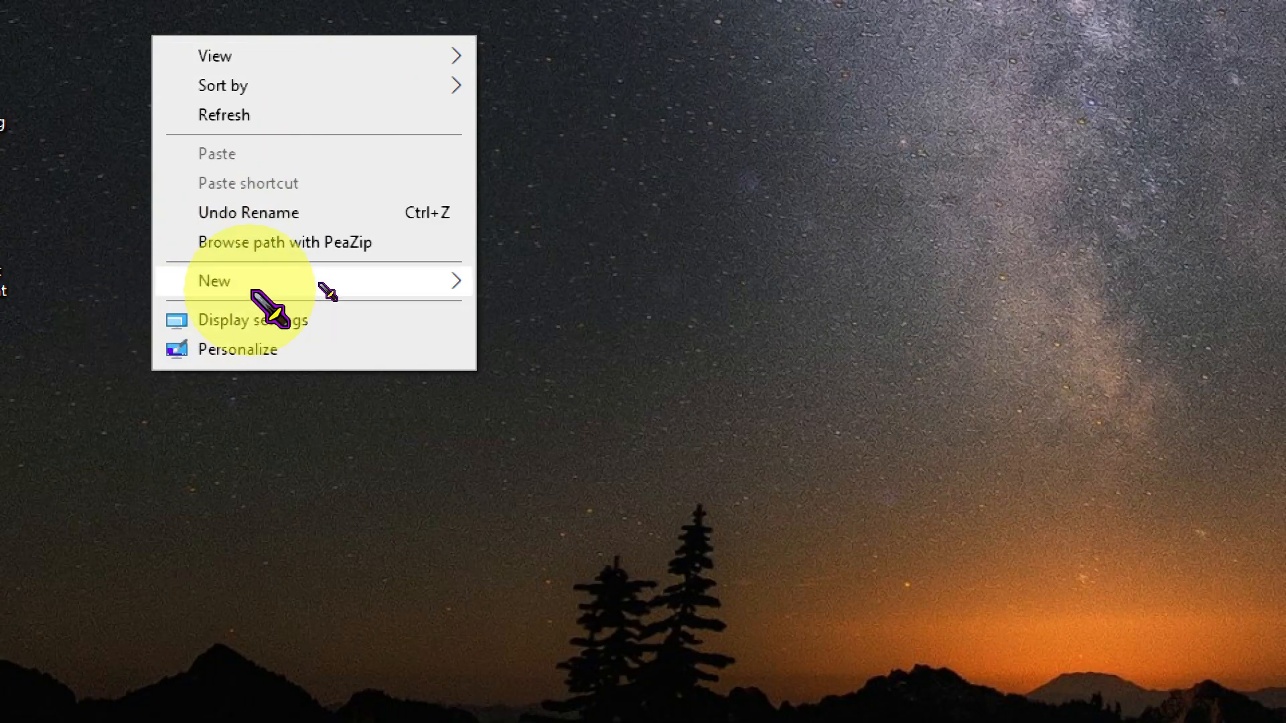
mouse_move(358, 283)
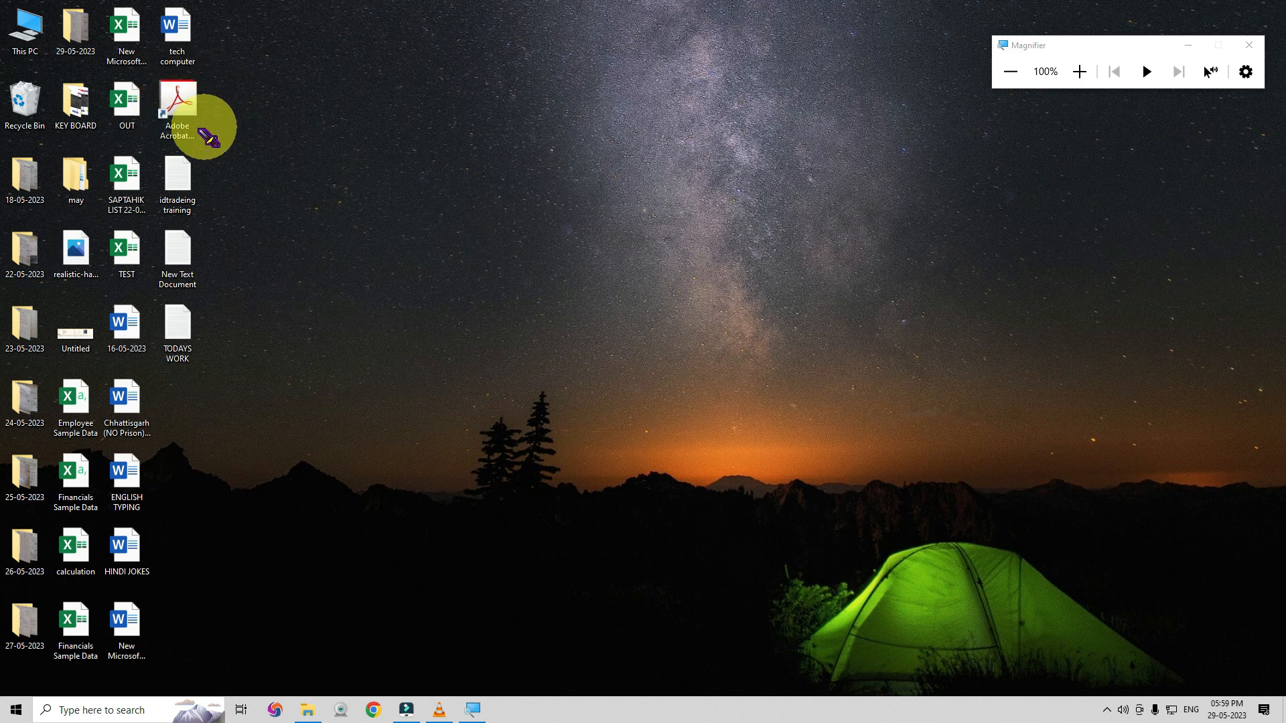
click(178, 99)
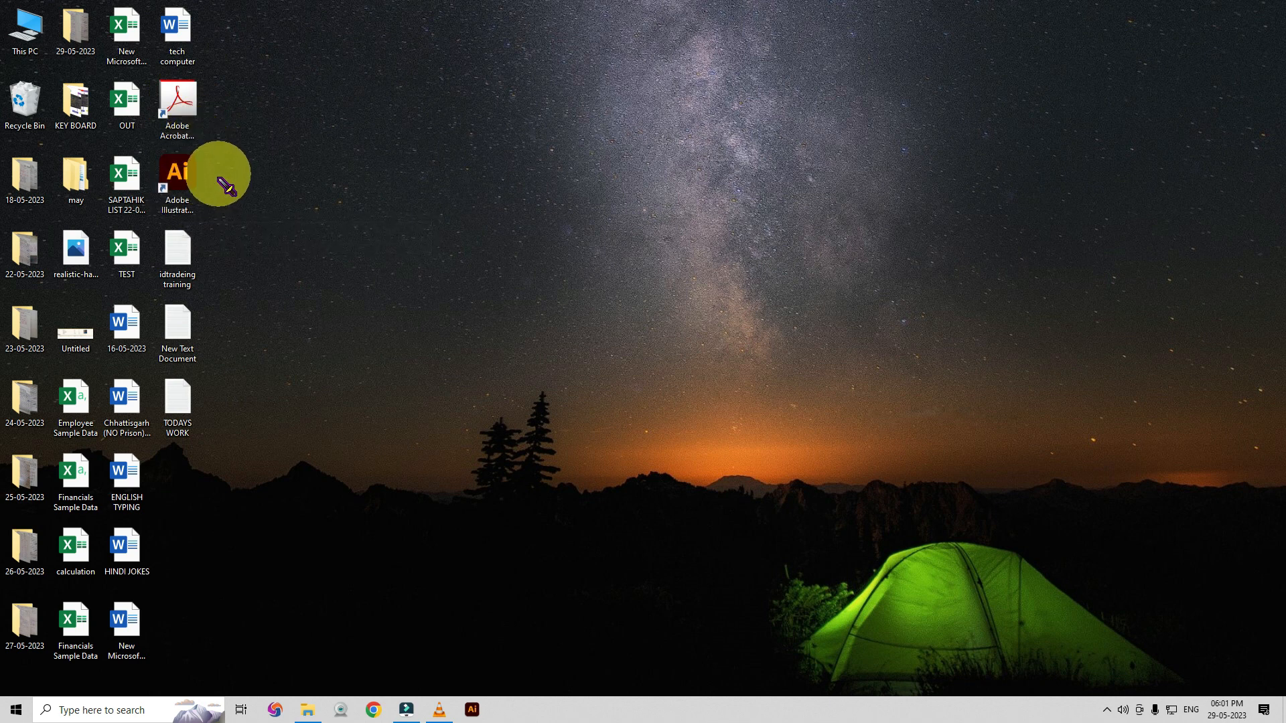
Refresh the desktop three times.
right_click(340, 131)
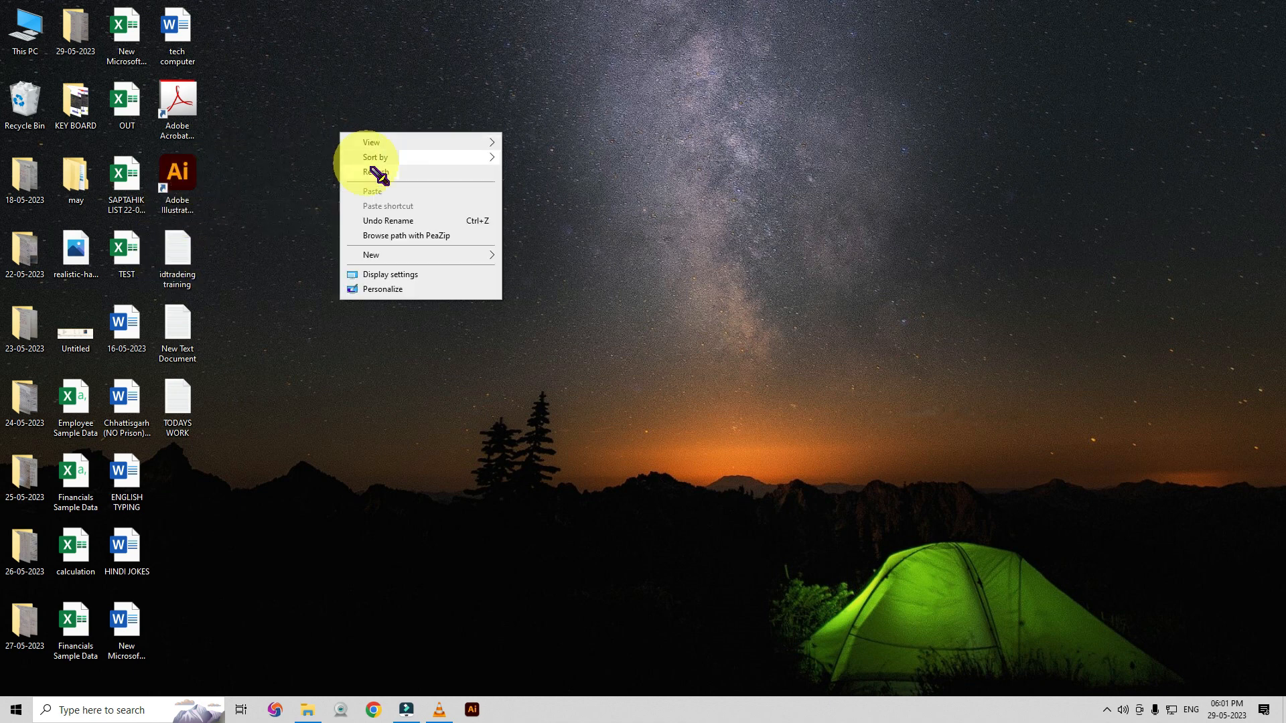
click(371, 164)
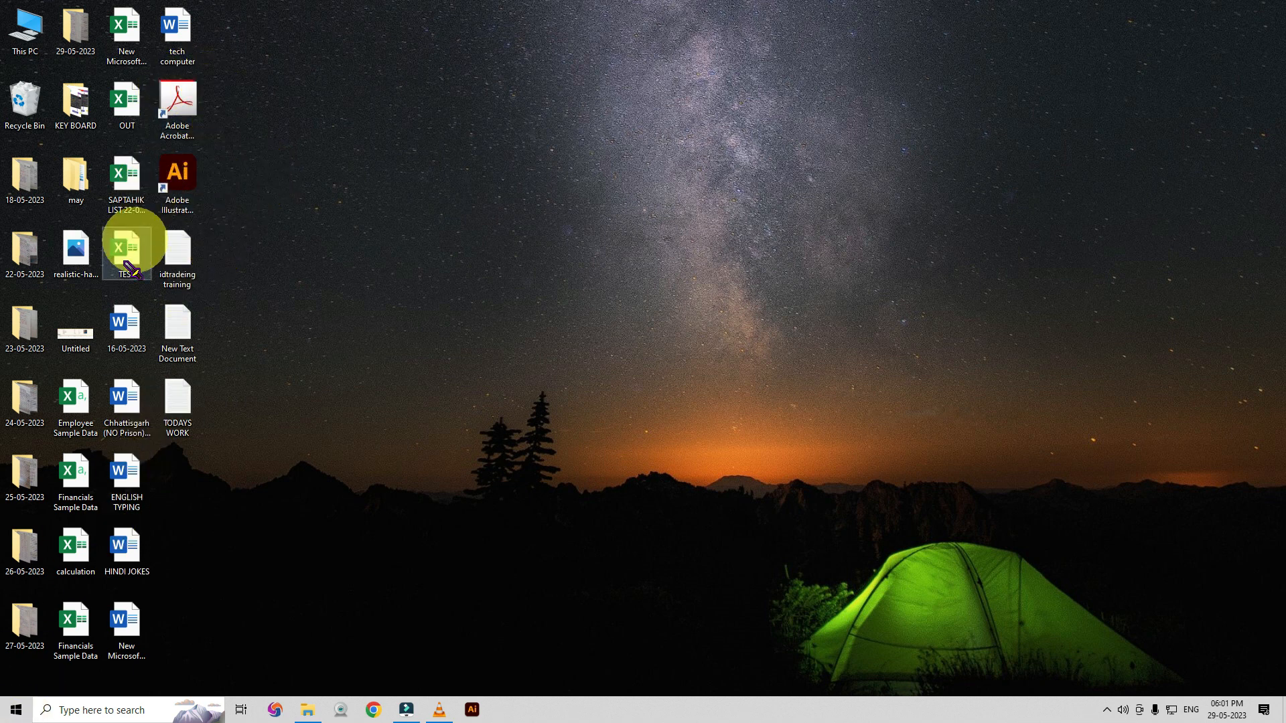
right_click(313, 202)
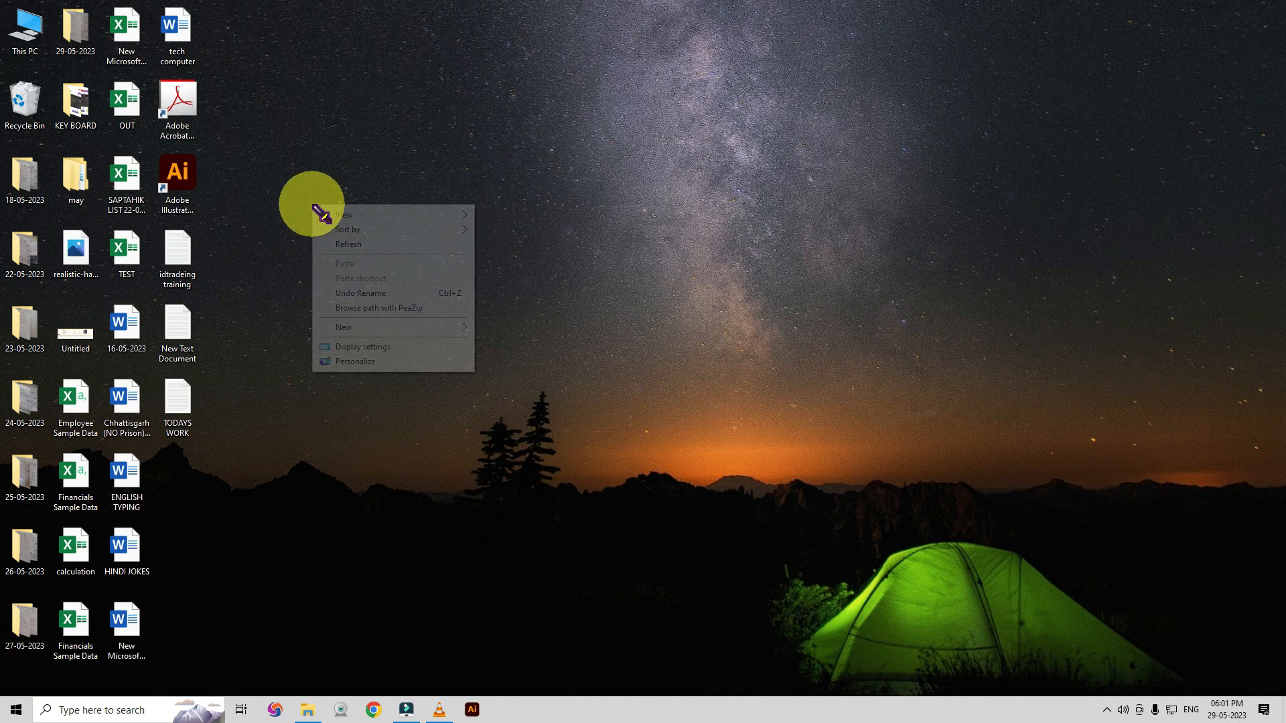
click(331, 243)
right_click(326, 230)
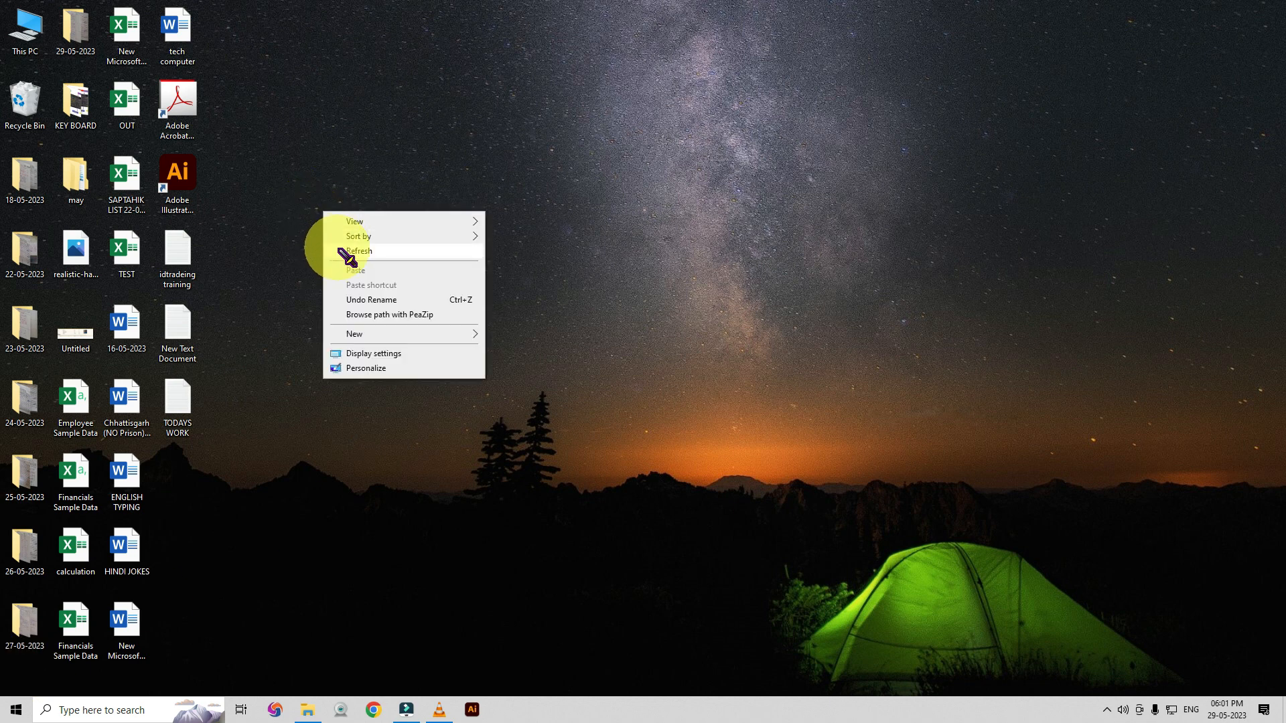
click(337, 248)
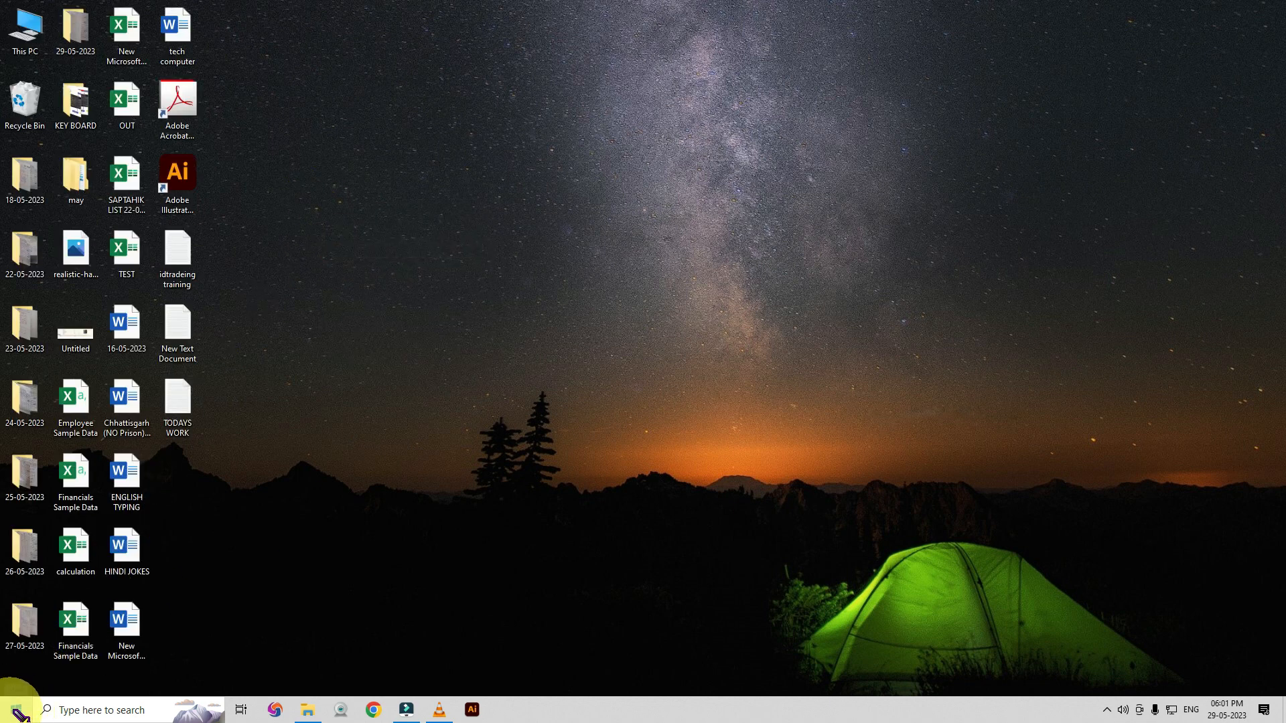
Browse the alphabetical list of installed programs in Start down to the letter P, and close it.
click(15, 710)
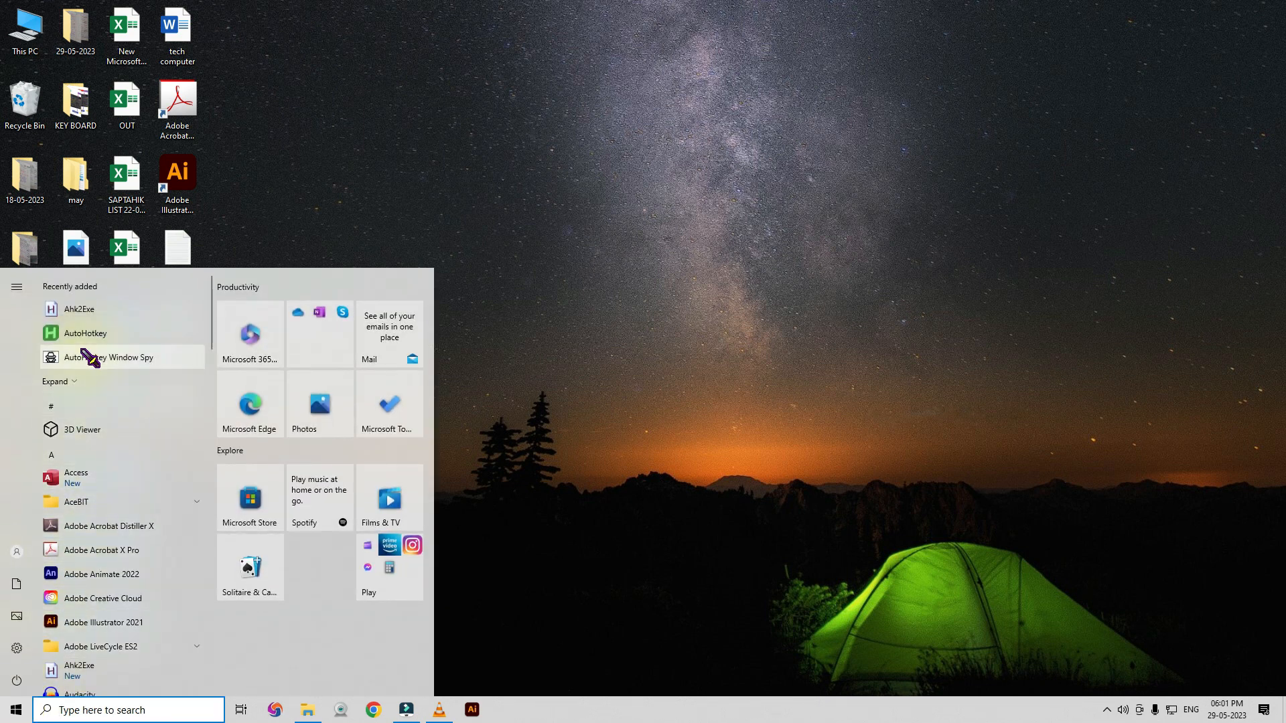
scroll(87, 358, down, 3)
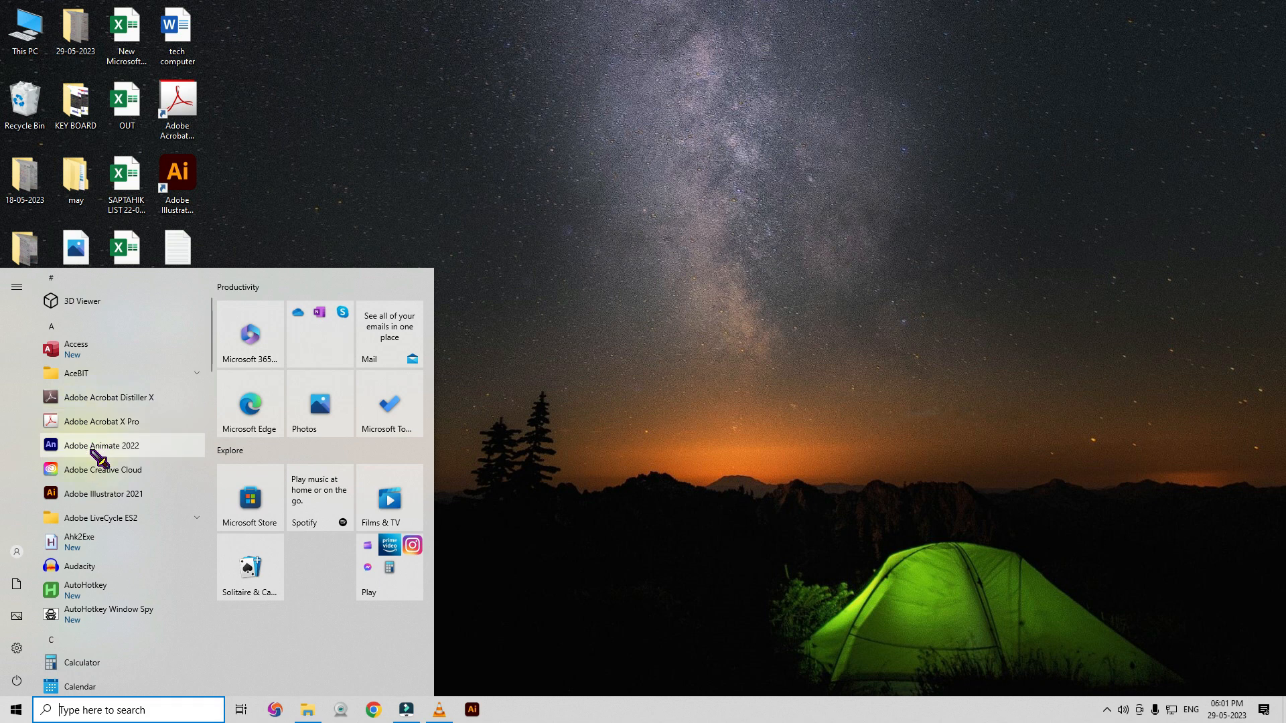
scroll(109, 500, down, 3)
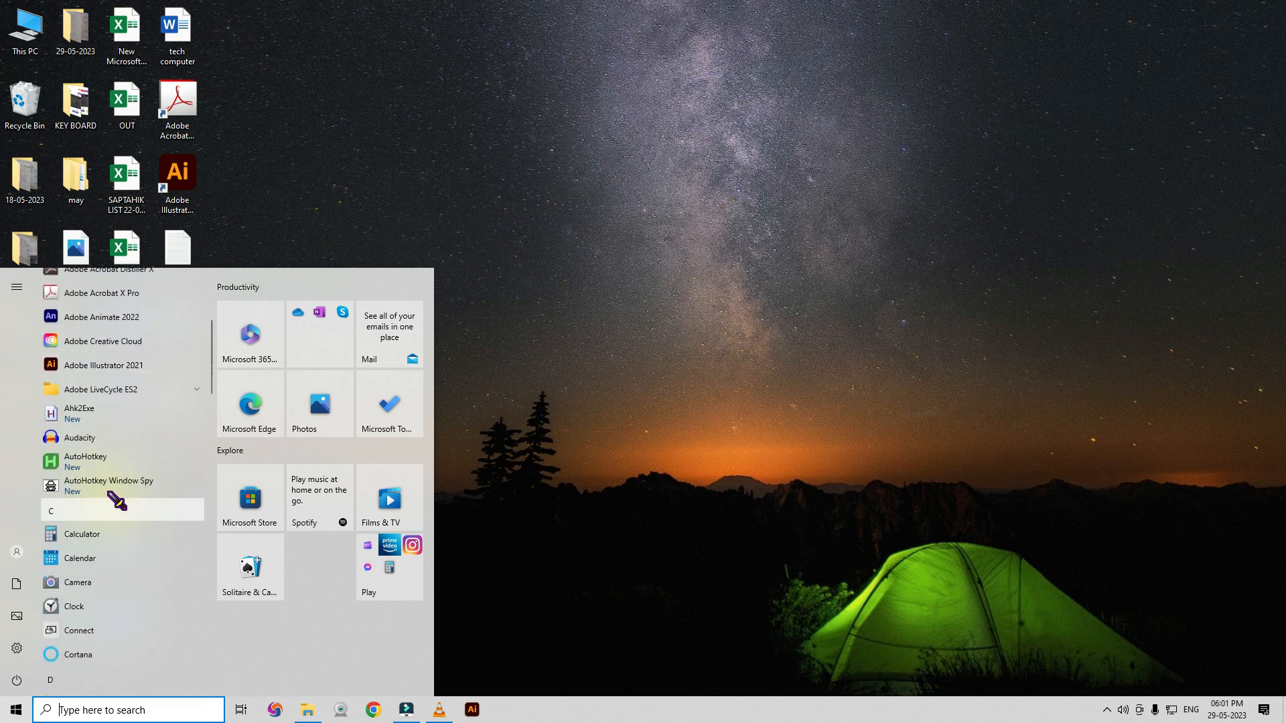
scroll(102, 468, down, 4)
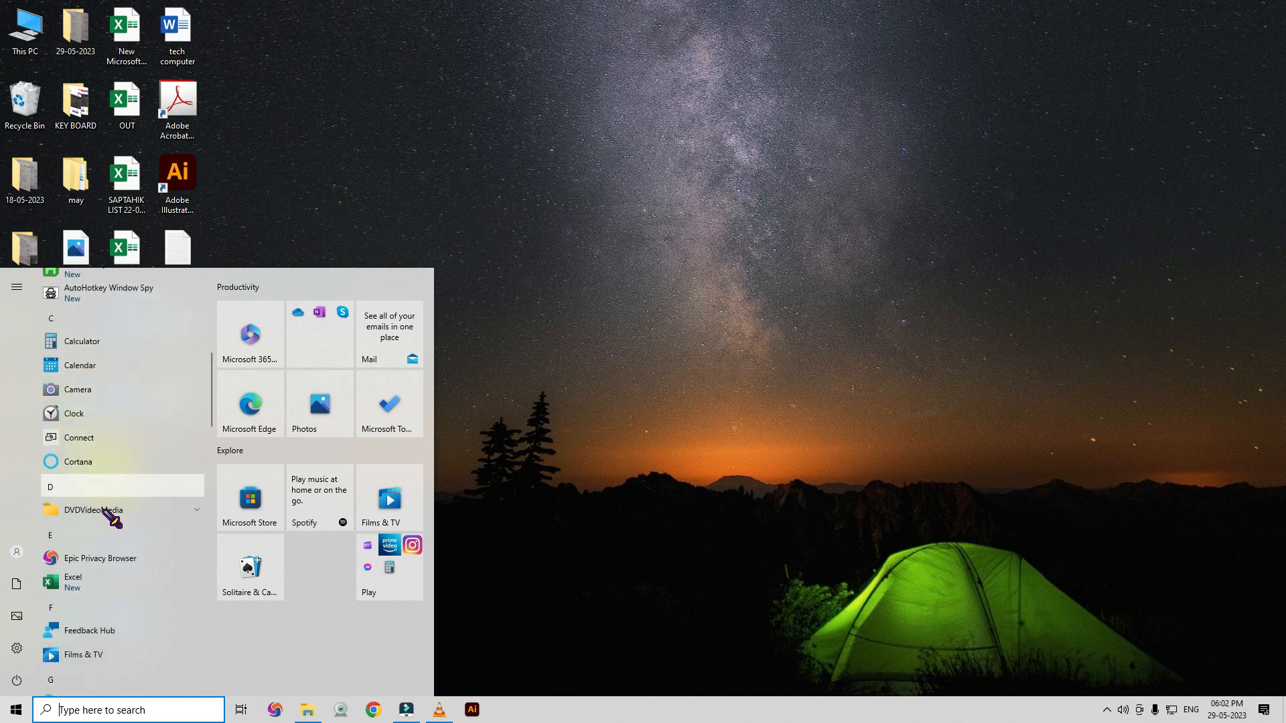
scroll(102, 590, down, 4)
scroll(100, 474, down, 10)
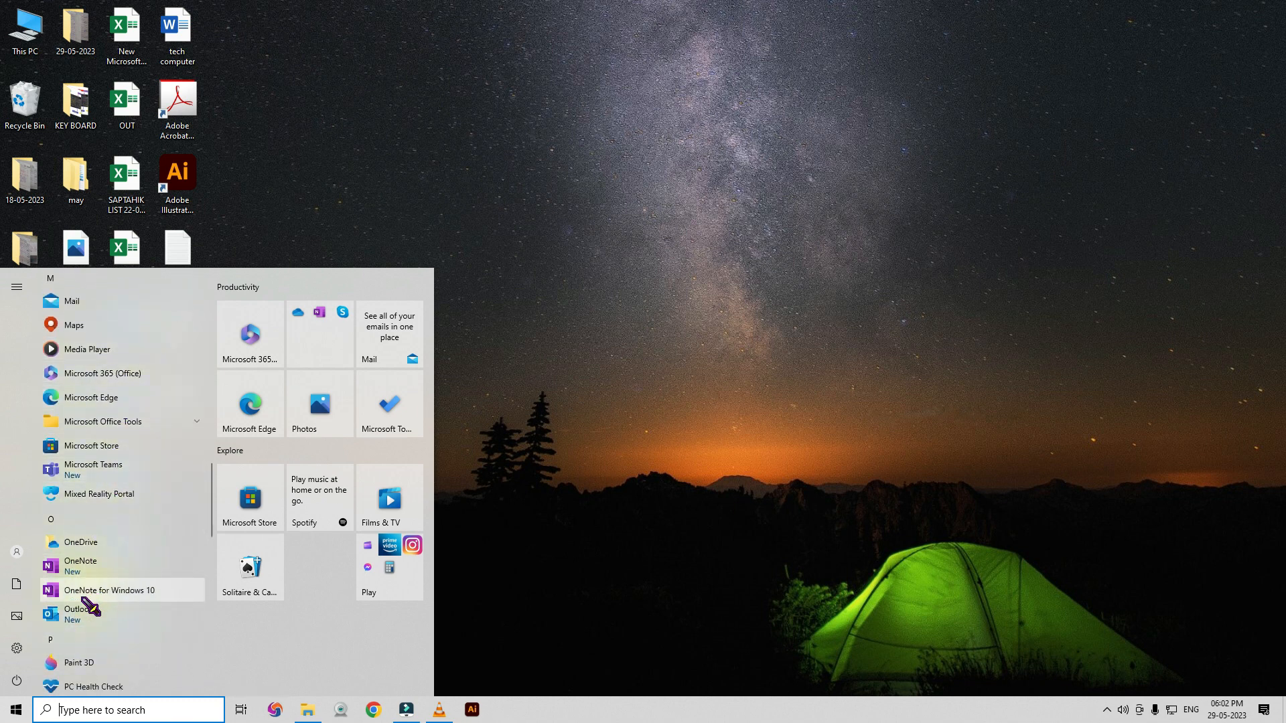
click(454, 148)
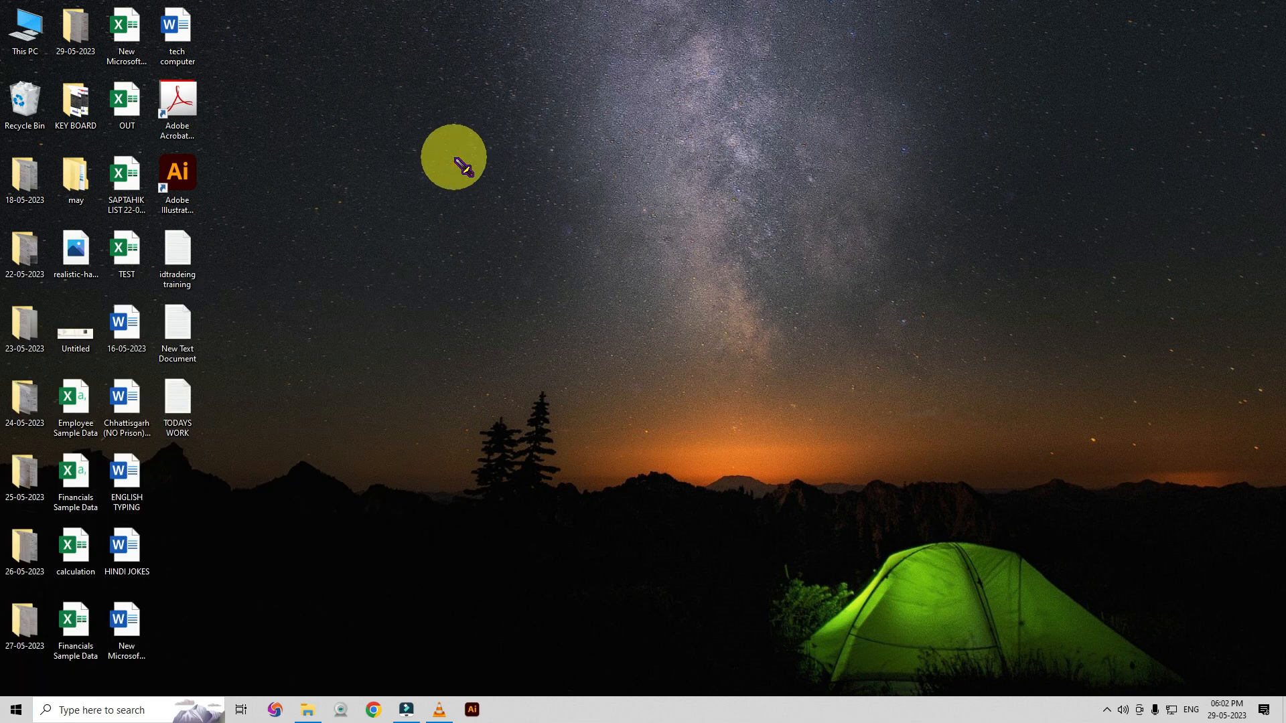
Create a new folder named BBS TECHNO on the desktop and open it.
right_click(401, 144)
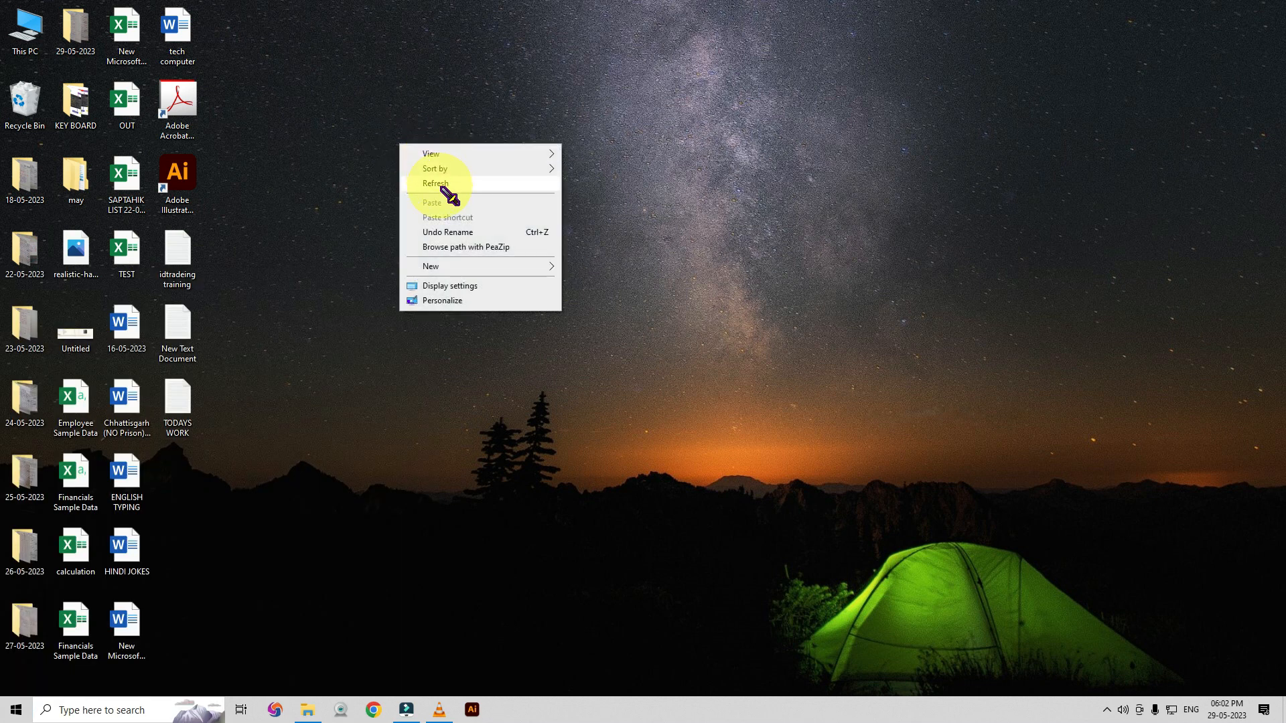
mouse_move(452, 270)
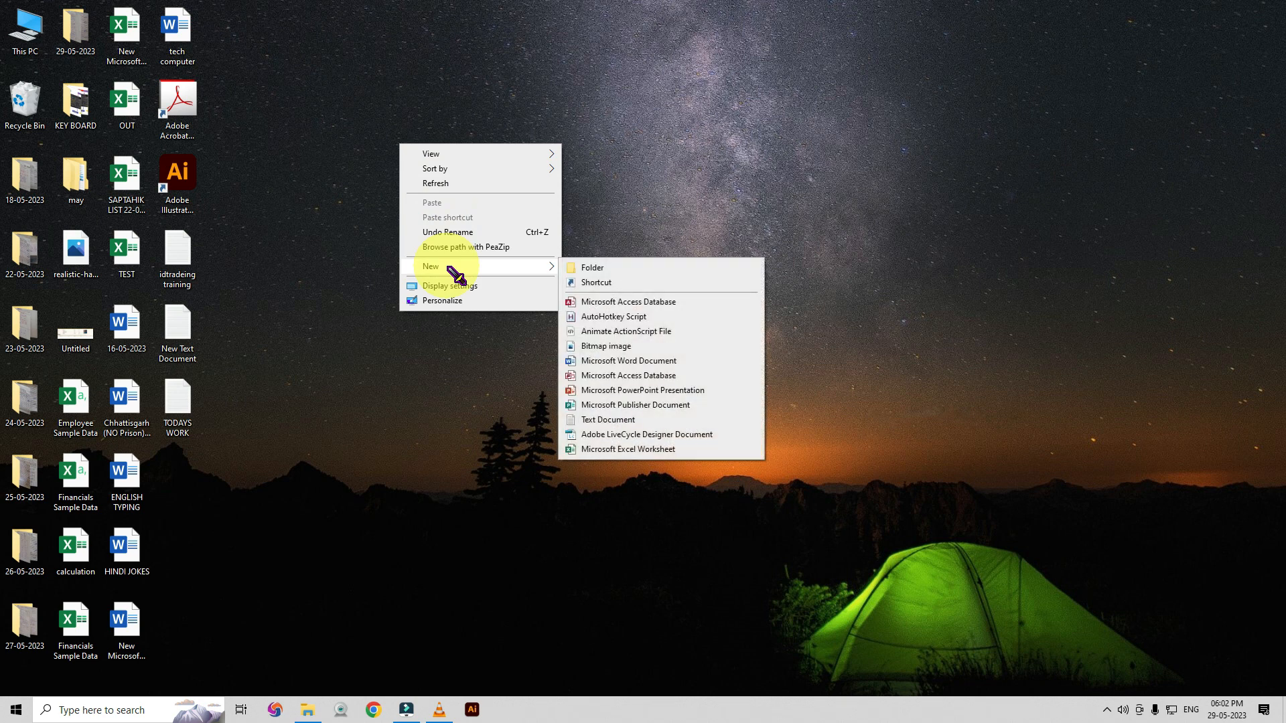
click(589, 268)
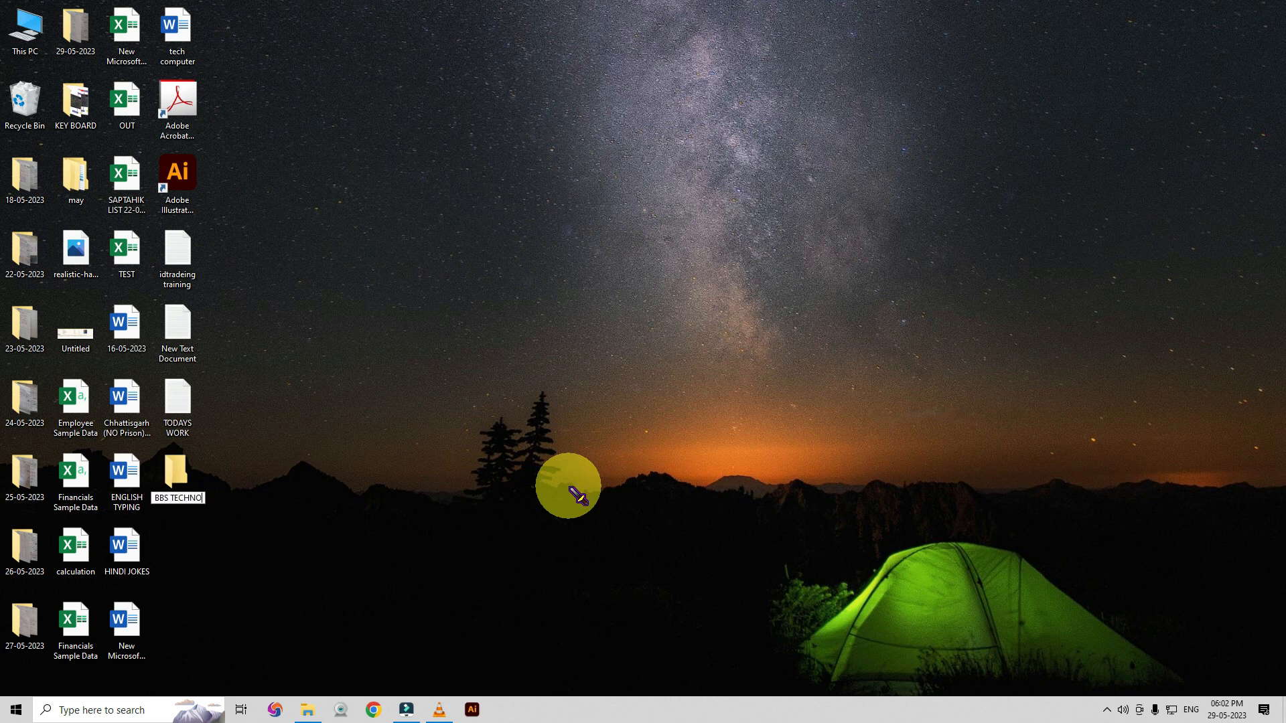
double_click(178, 468)
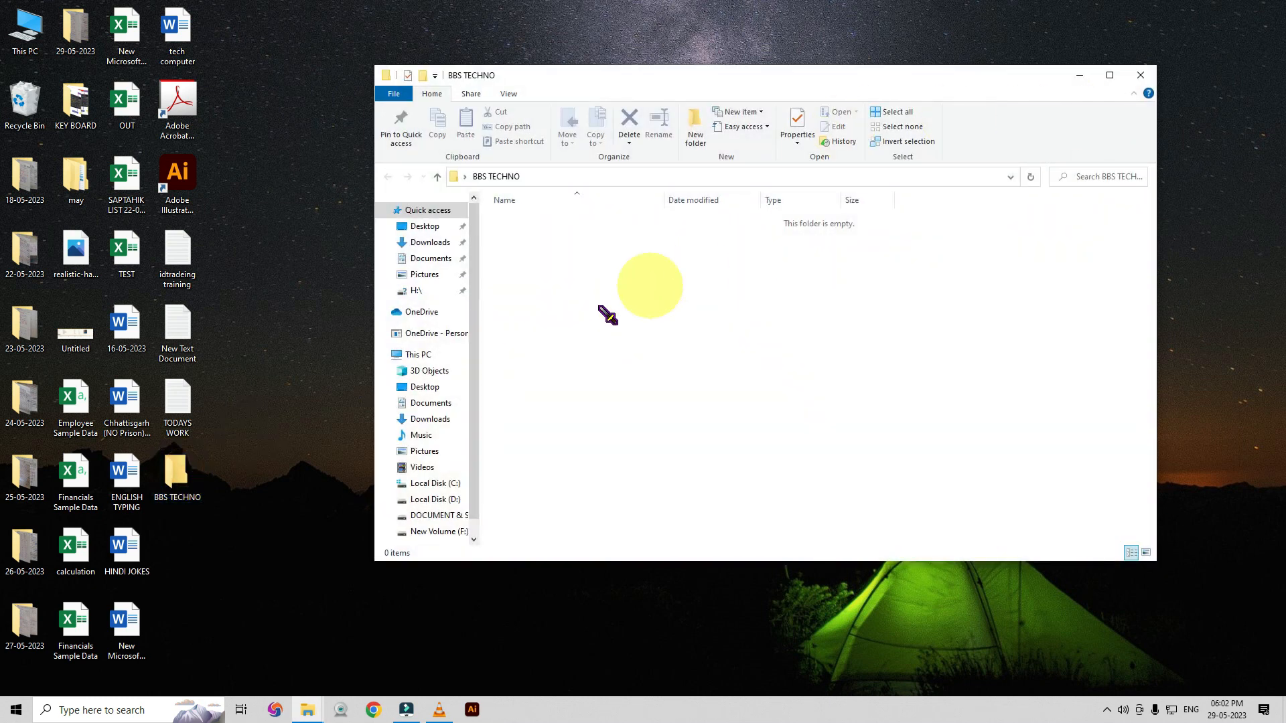
Refresh the desktop and copy the idtradeing training, New Text Document and TODAYS WORK files into the BBS TECHNO folder.
right_click(259, 205)
click(293, 245)
drag(236, 302, 160, 484)
click(310, 328)
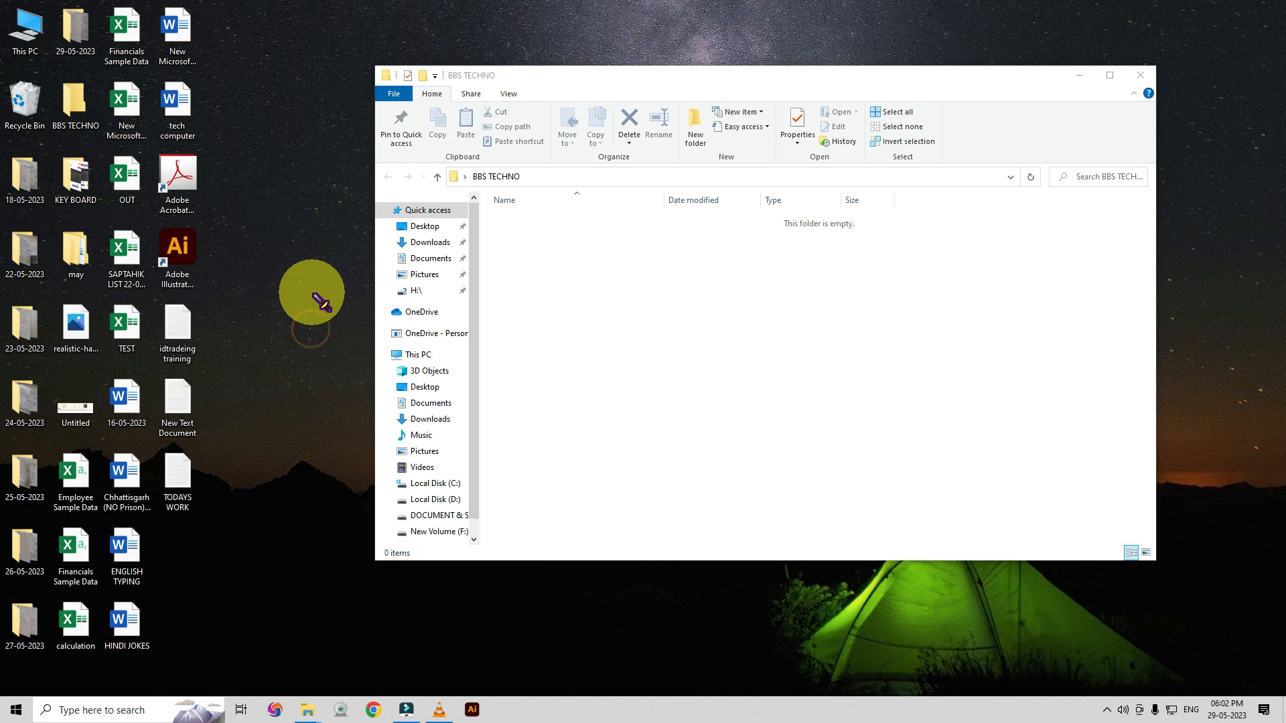
drag(312, 295, 160, 489)
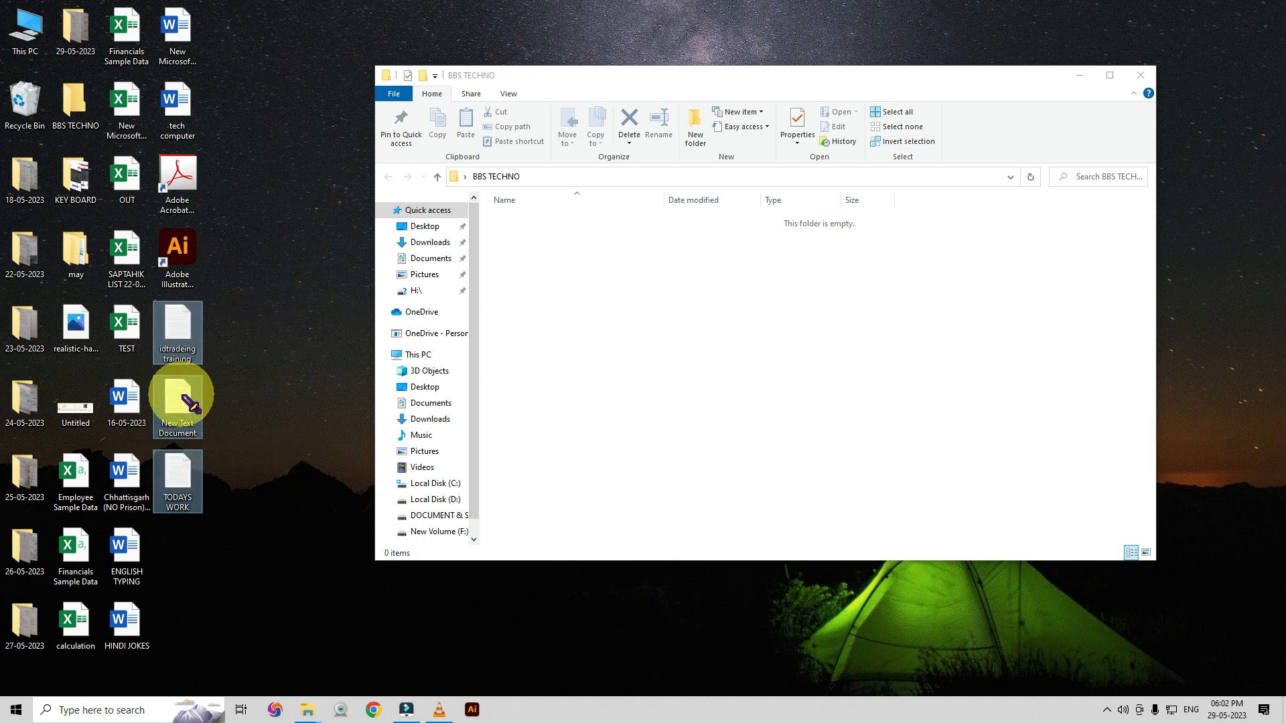
right_click(190, 404)
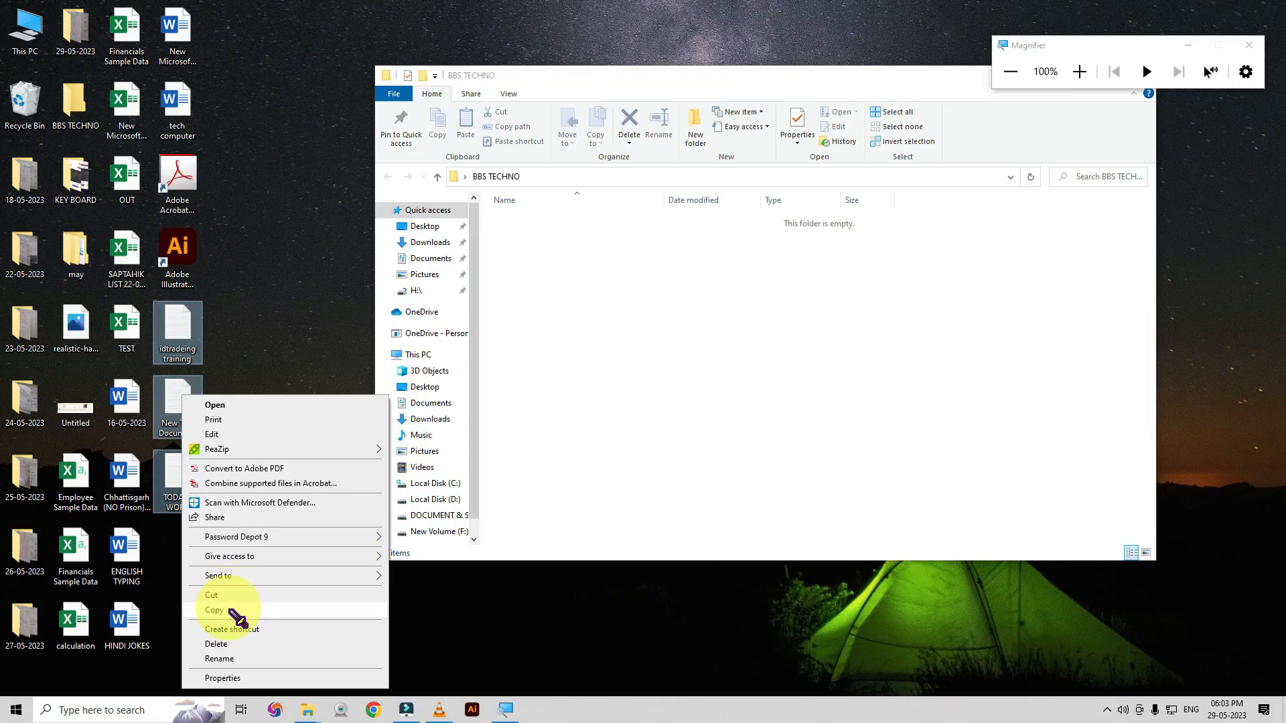
click(233, 596)
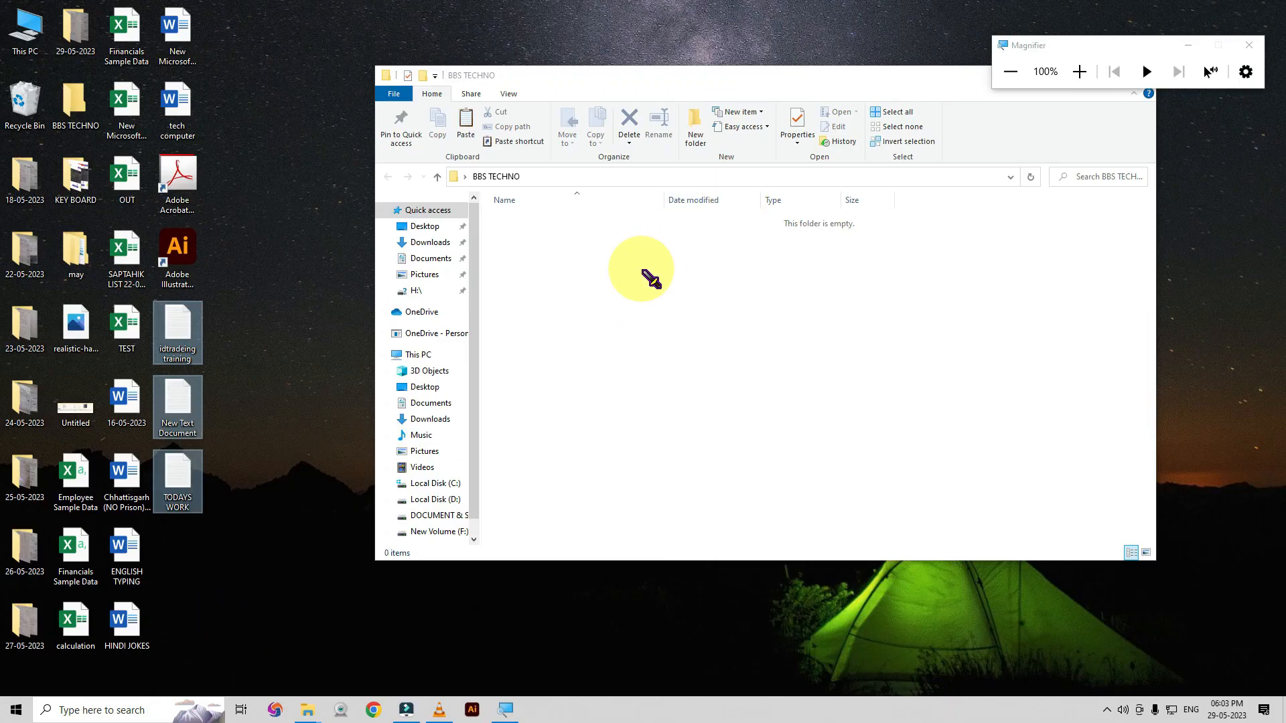
right_click(643, 271)
mouse_move(682, 310)
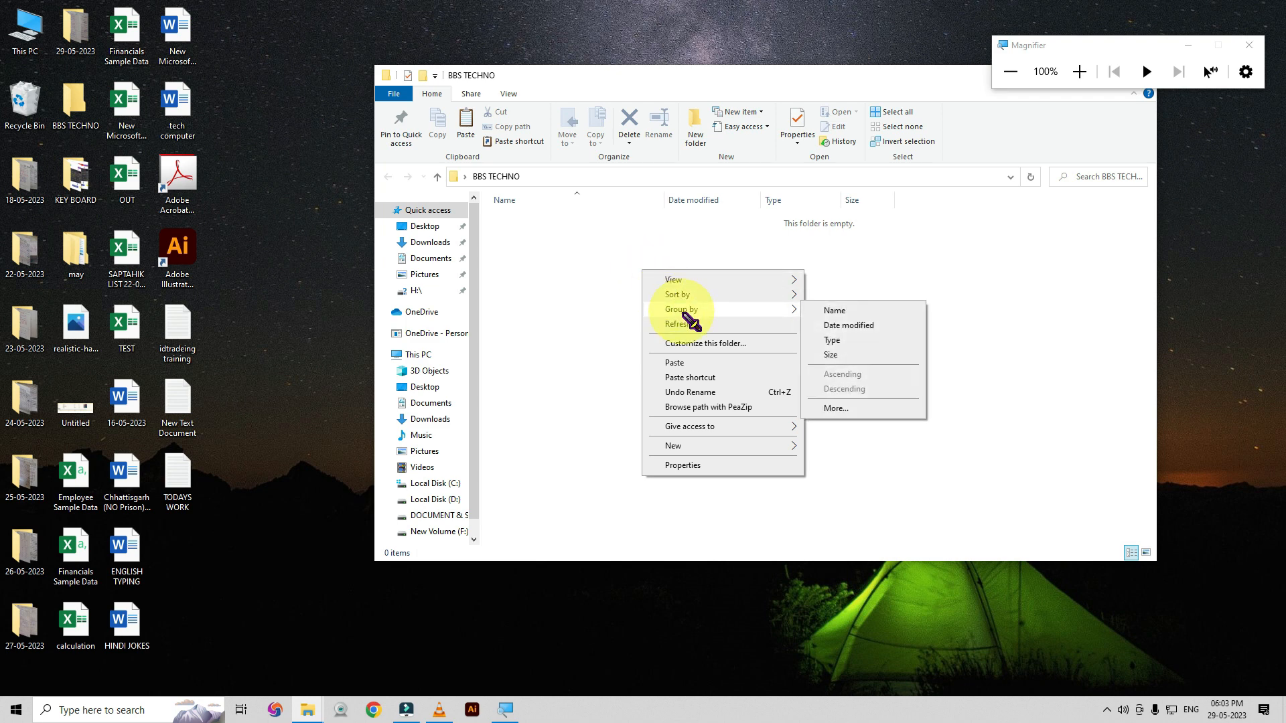
click(693, 363)
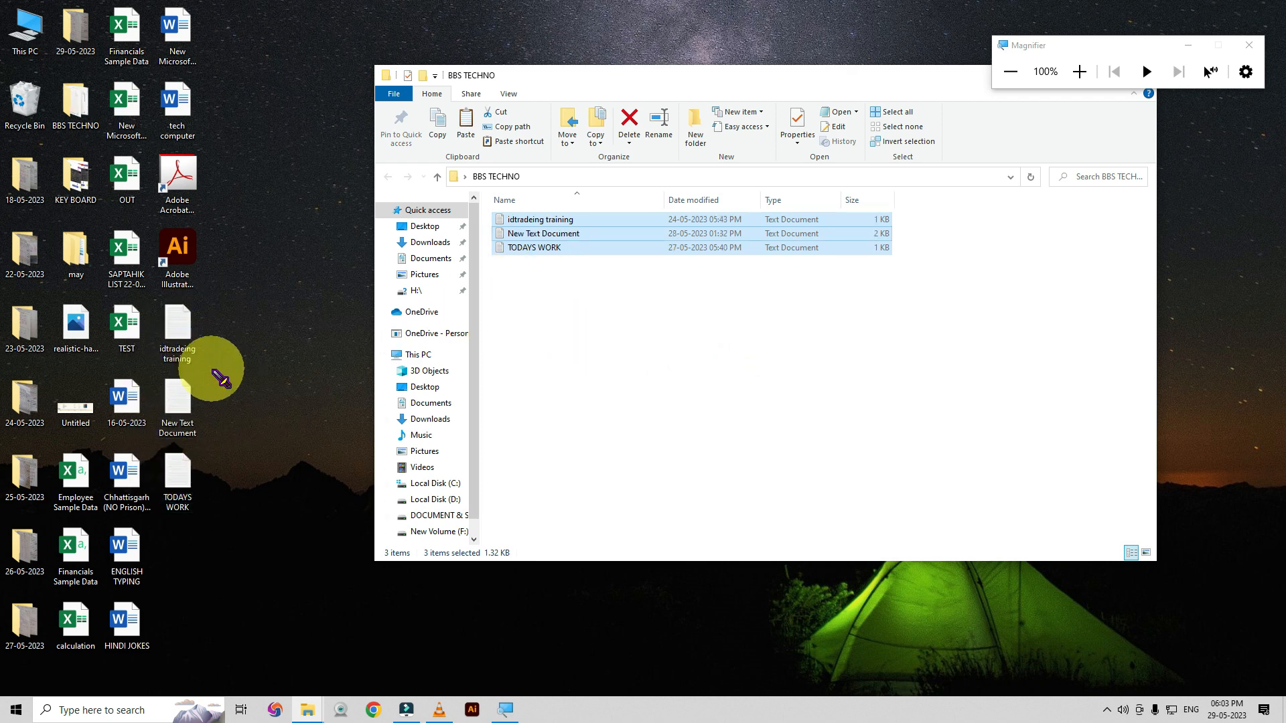
Move the three text documents from the desktop into the BBS TECHNO folder, replacing the files with the same names.
drag(243, 305, 168, 475)
right_click(175, 481)
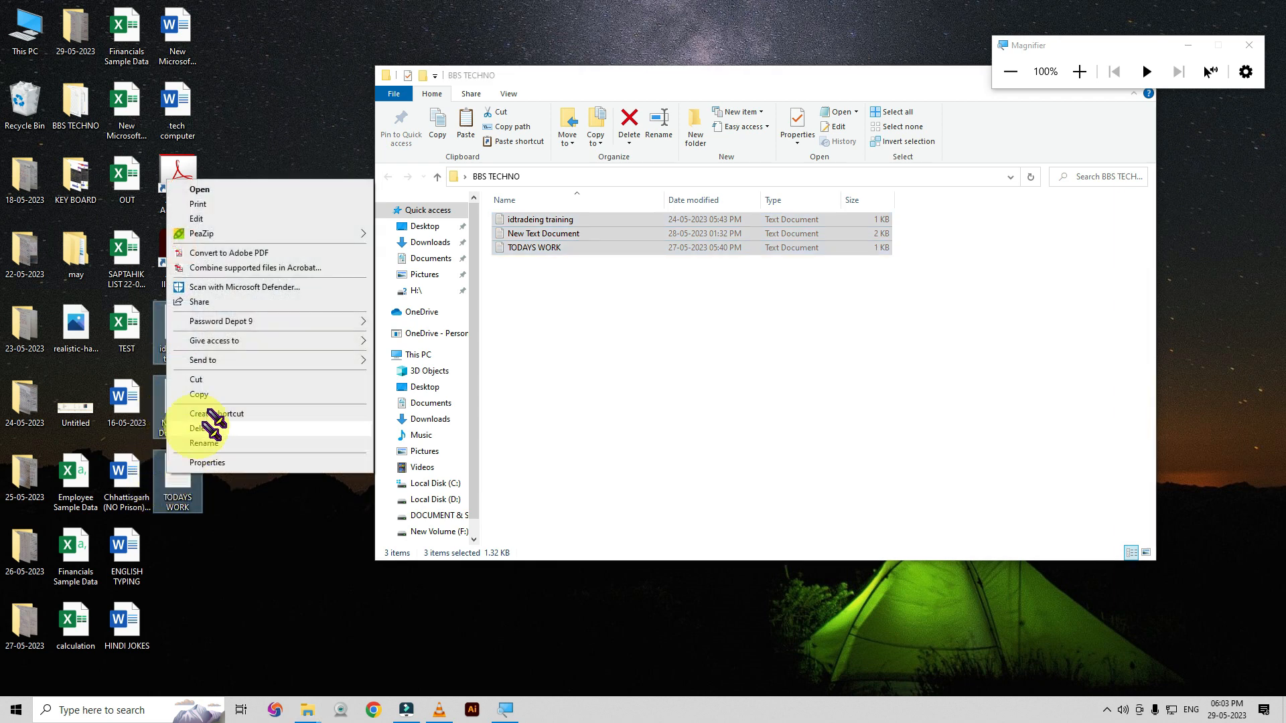
click(213, 381)
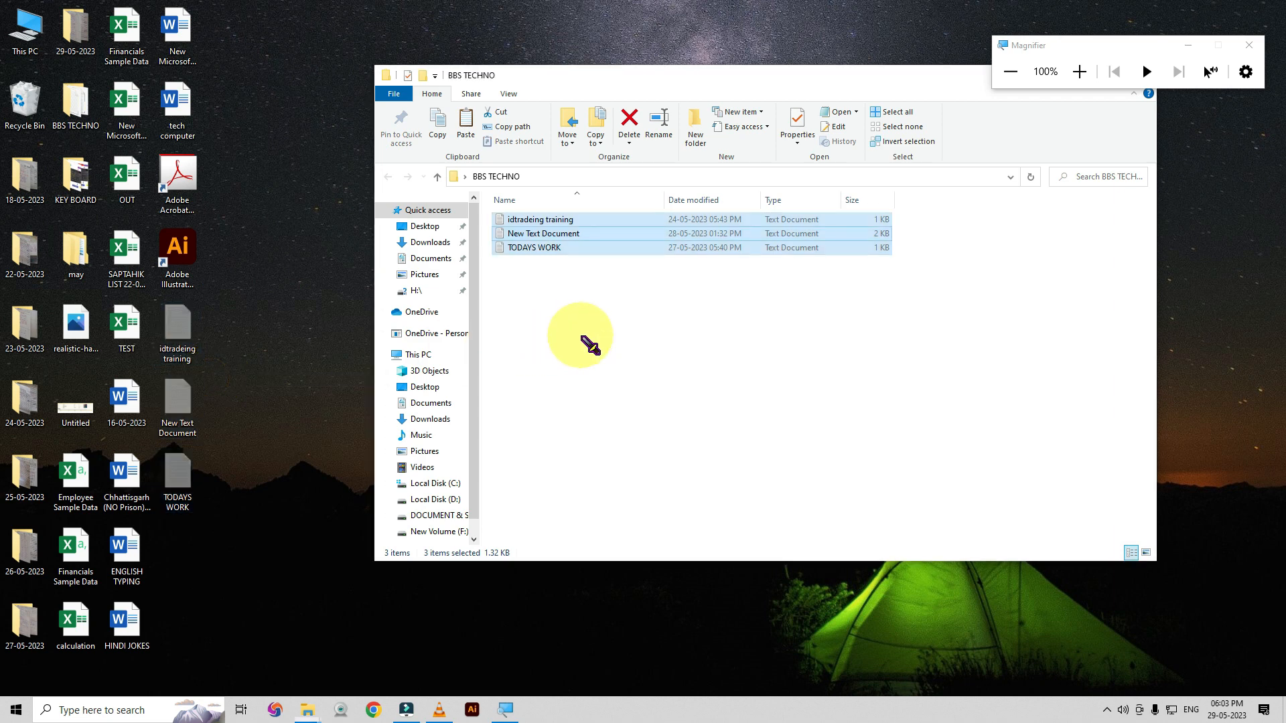
right_click(582, 337)
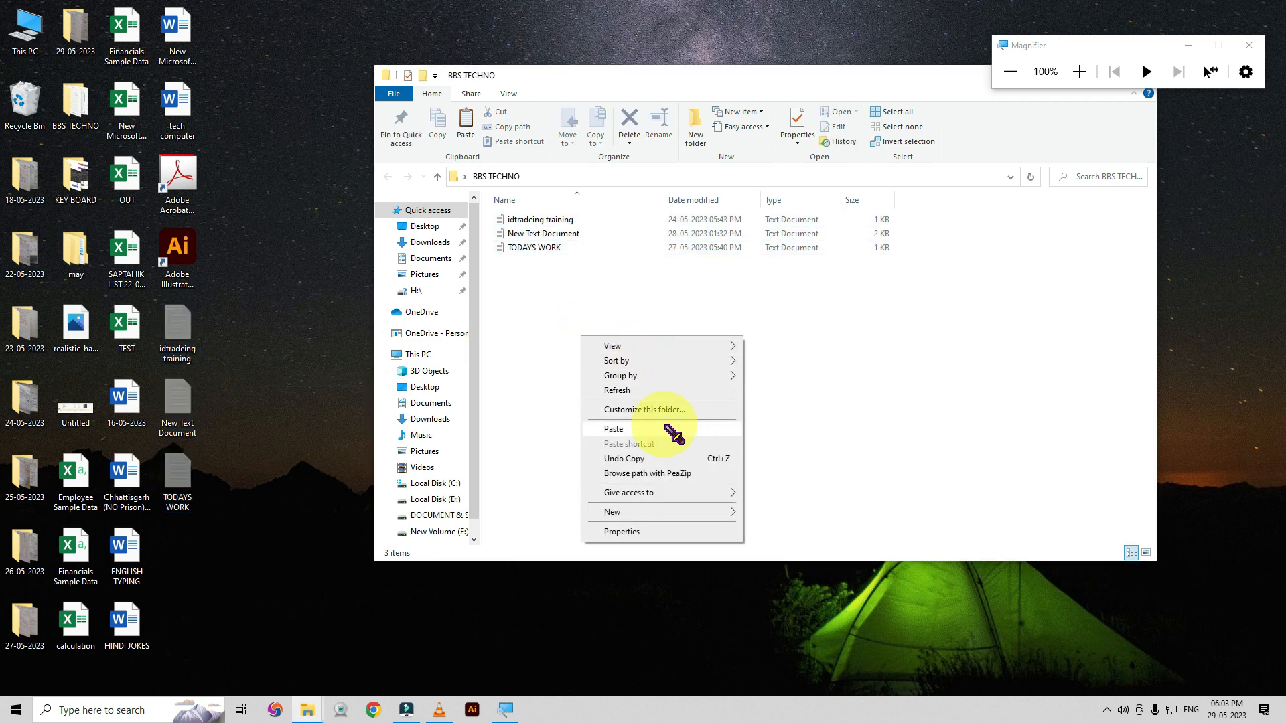
click(666, 429)
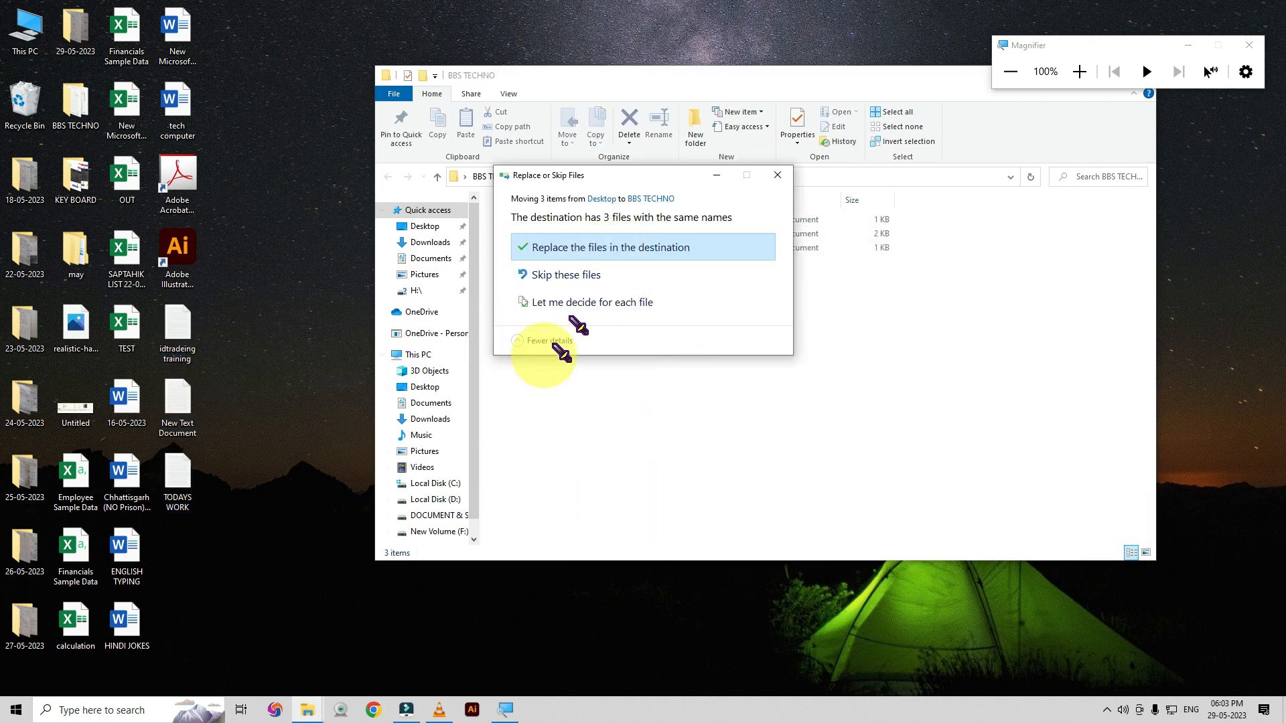
drag(608, 174, 732, 229)
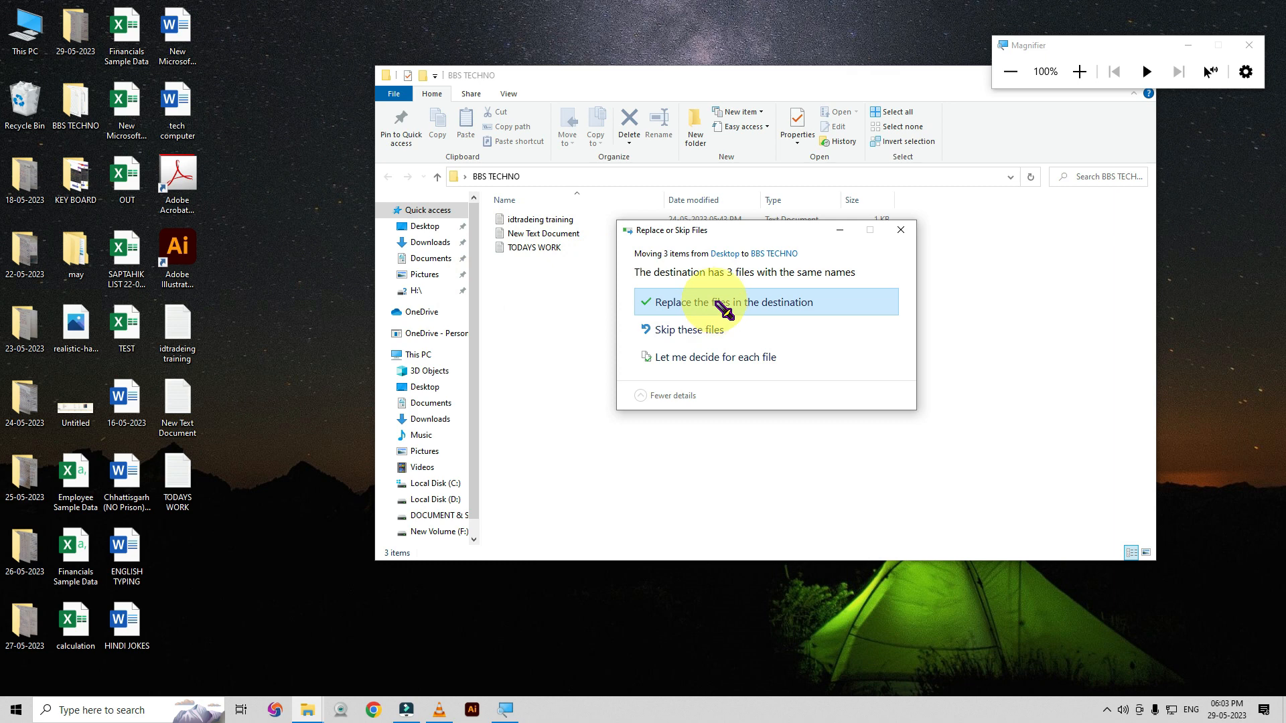
click(725, 305)
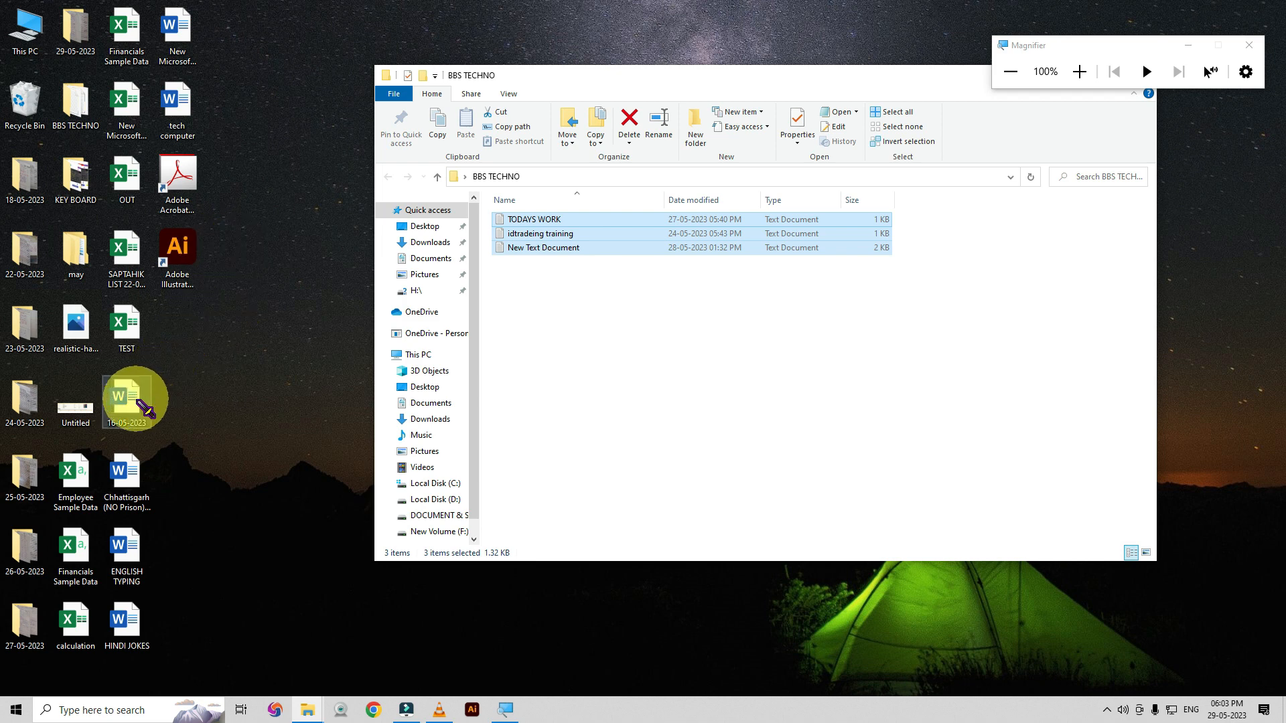
Move all three text documents from the BBS TECHNO folder back to the desktop.
click(134, 402)
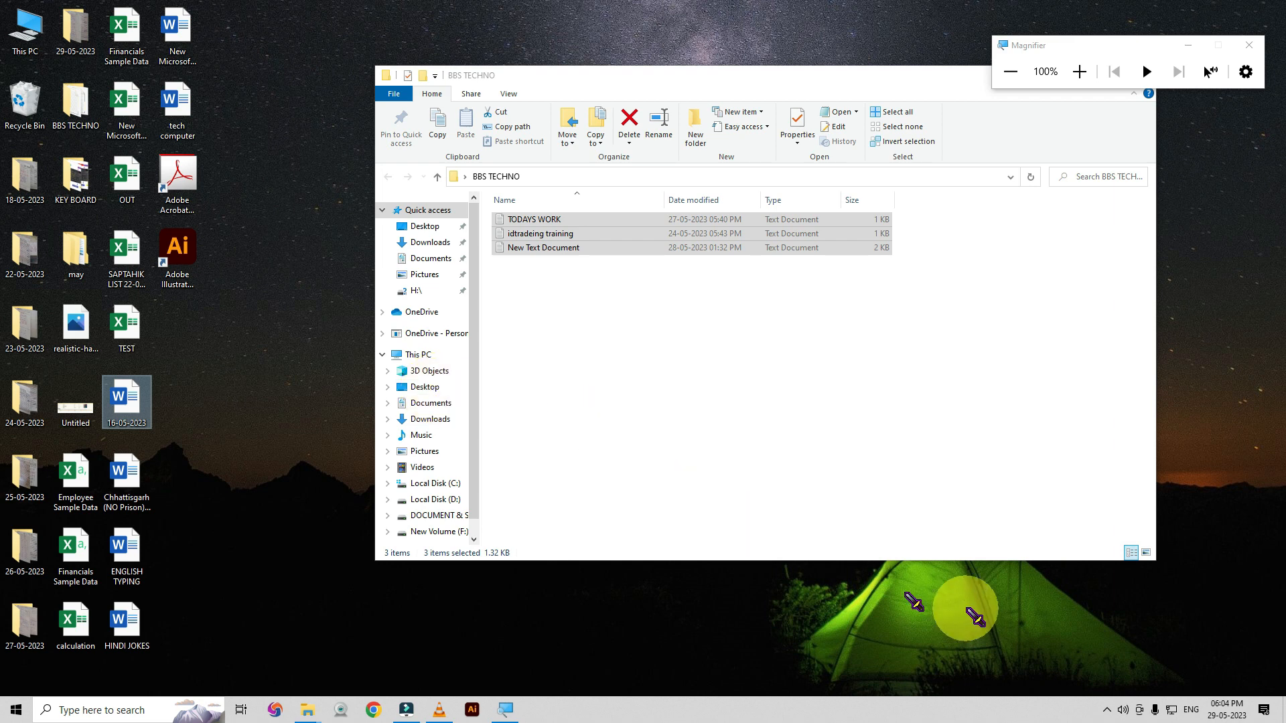
drag(973, 208, 542, 292)
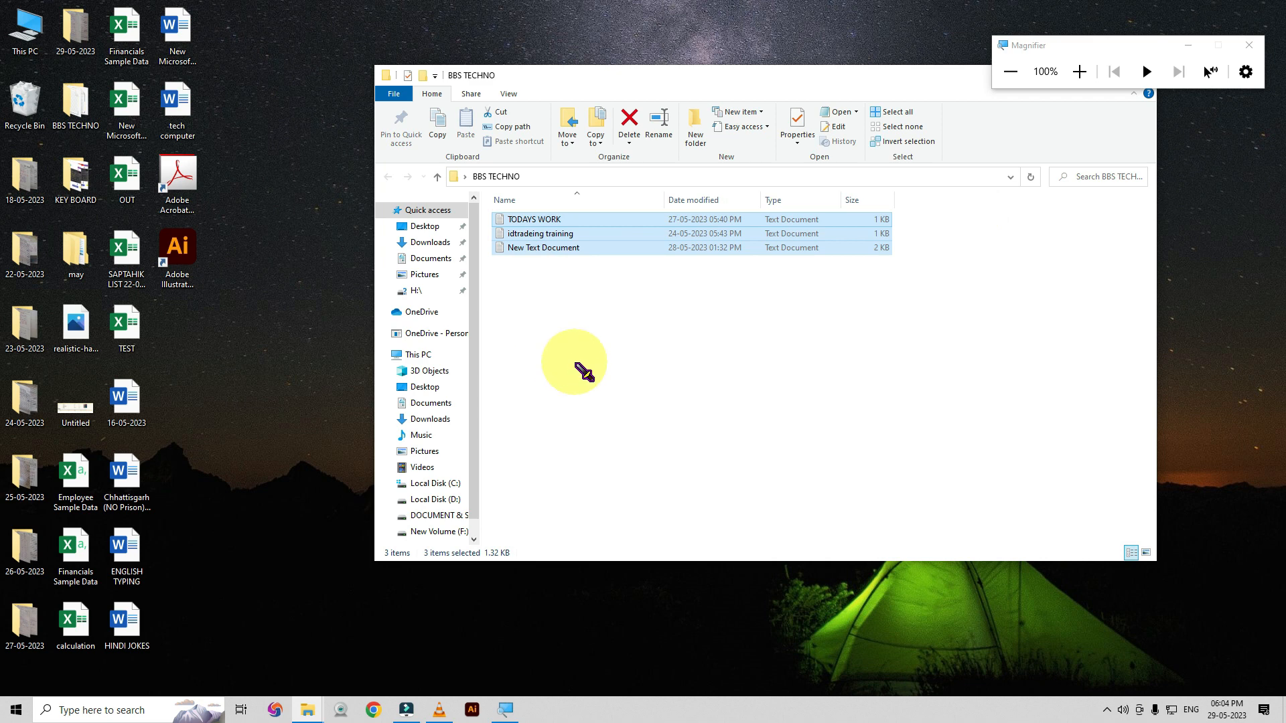
key(ctrl+c)
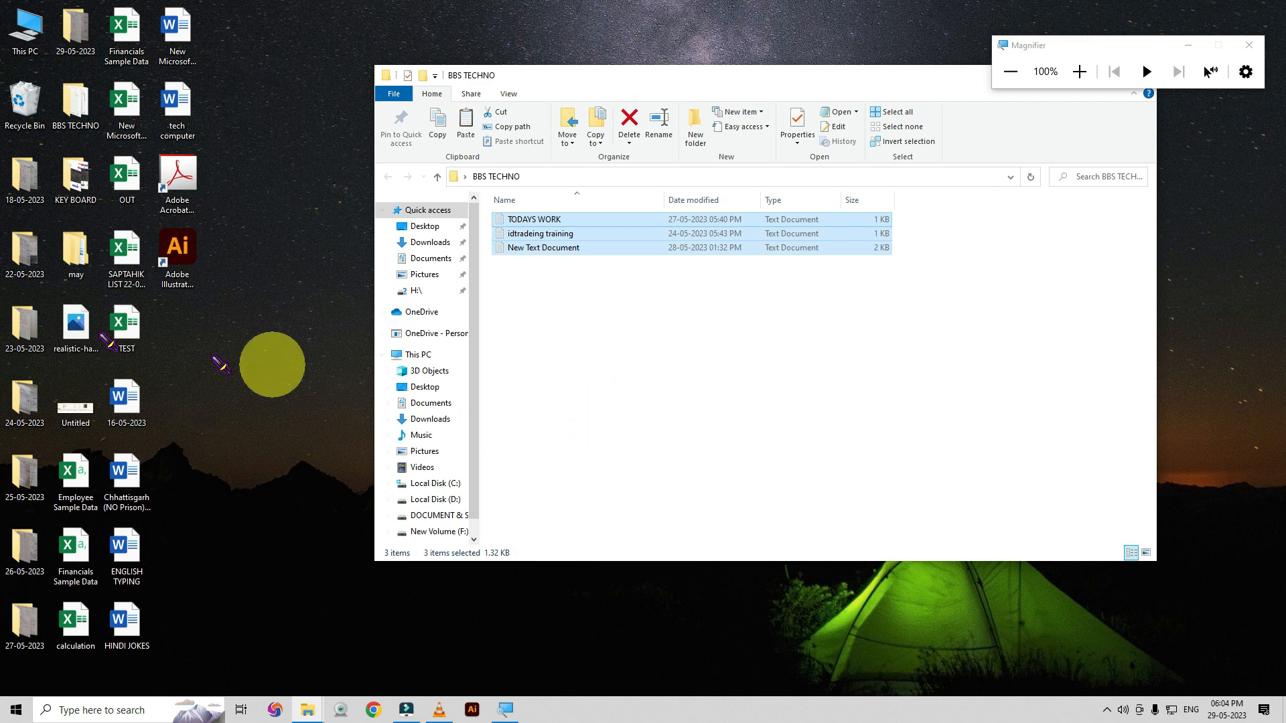
click(284, 380)
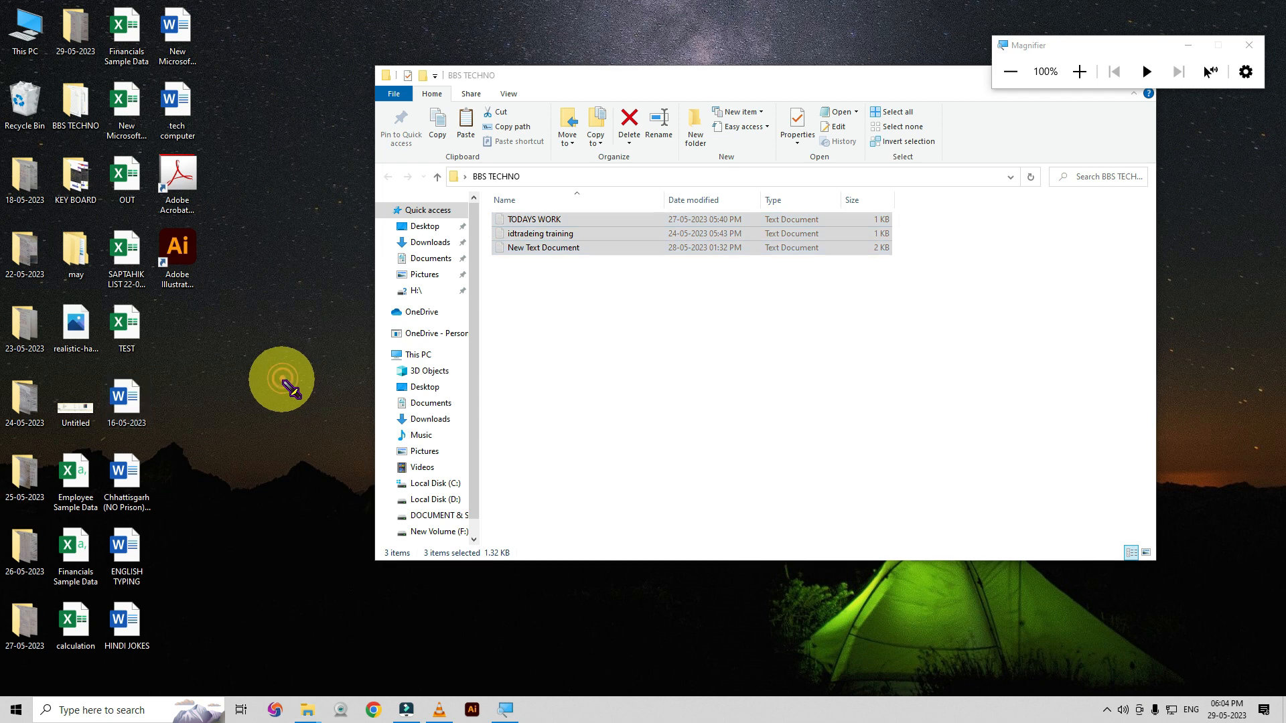
key(ctrl+v)
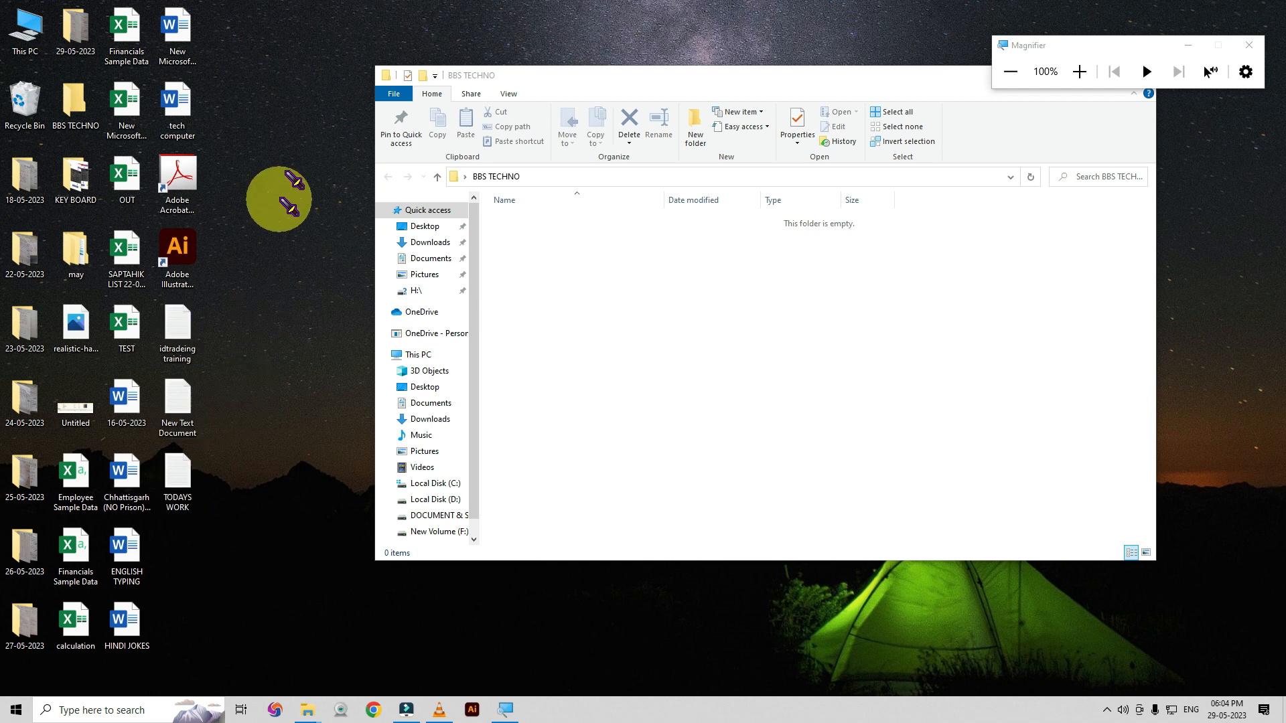
Copy the desktop block of twelve files and shortcuts, from OUT and Adobe Acrobat down to HINDI JOKES, into BBS TECHNO.
drag(284, 139, 112, 493)
right_click(138, 410)
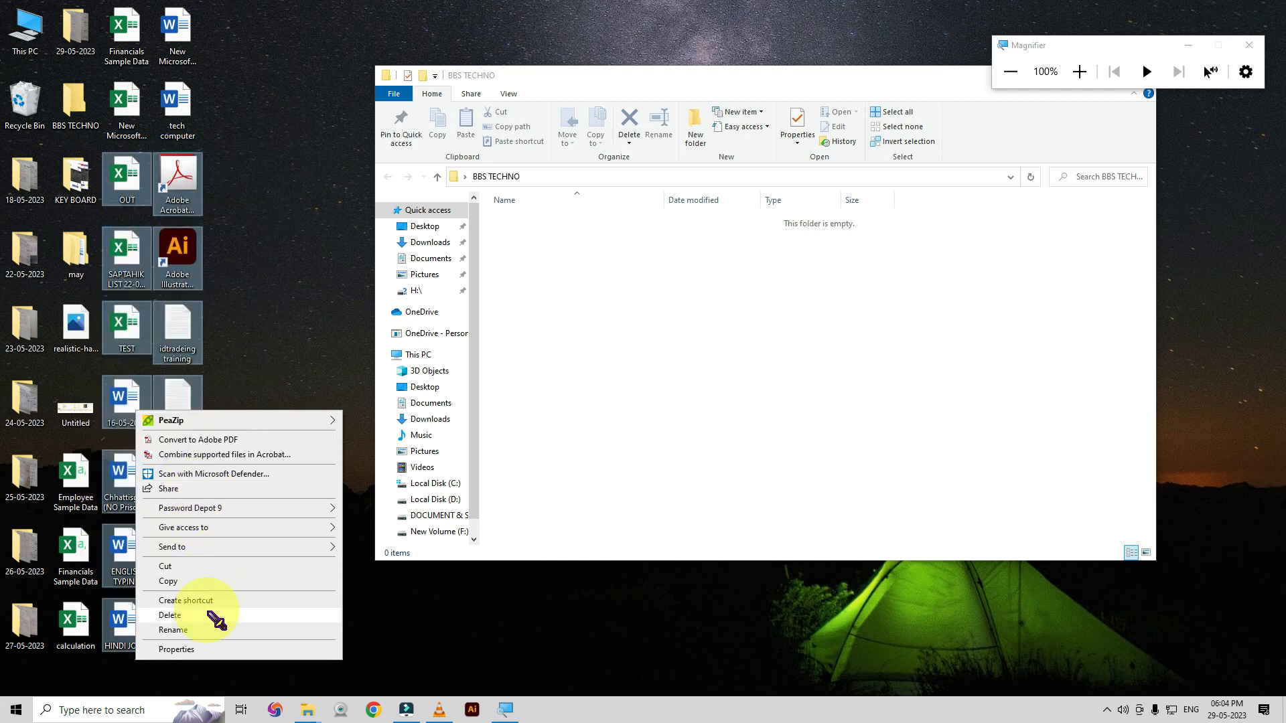
click(812, 458)
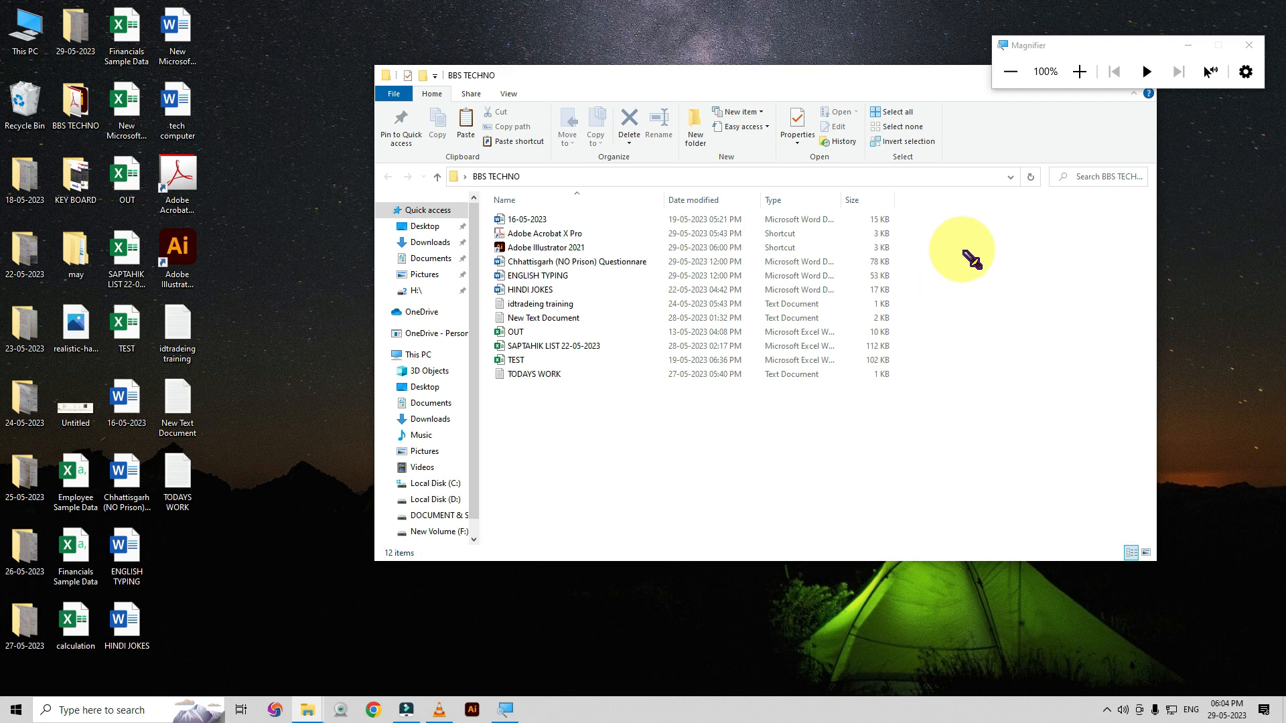
Show the folder's view layout options and sort the BBS TECHNO files by date modified in ascending order.
right_click(933, 246)
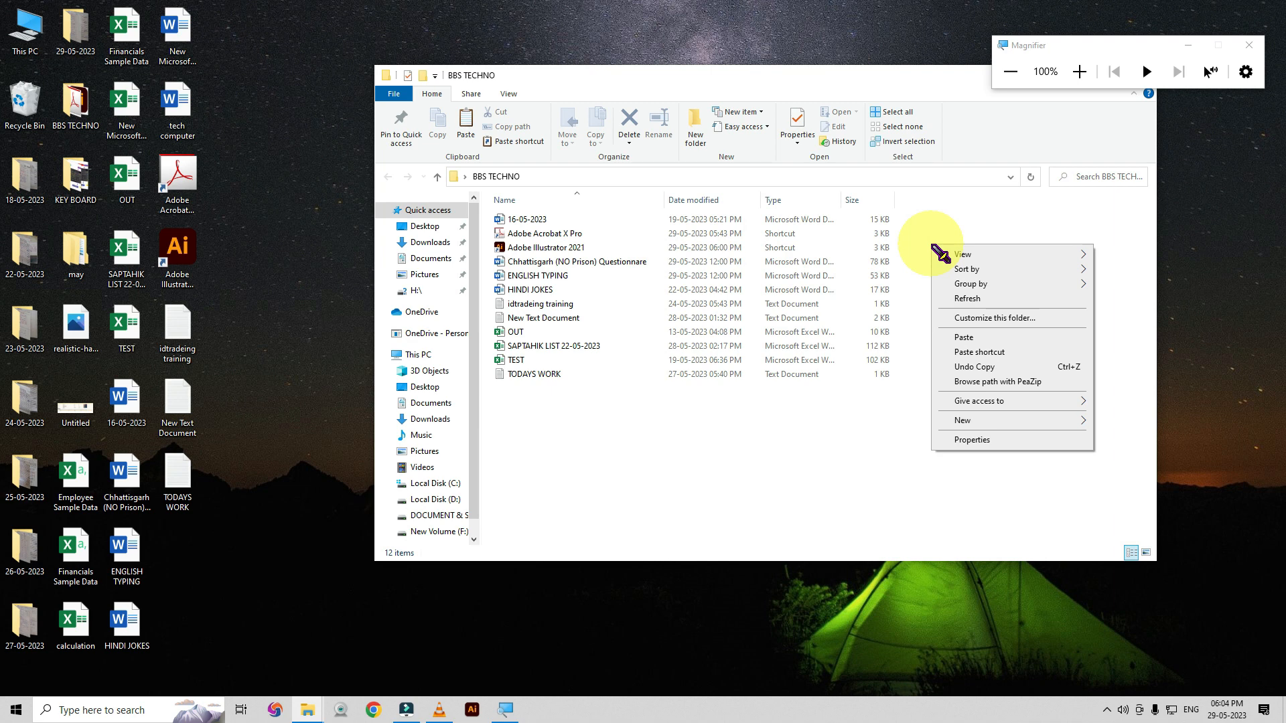
mouse_move(947, 254)
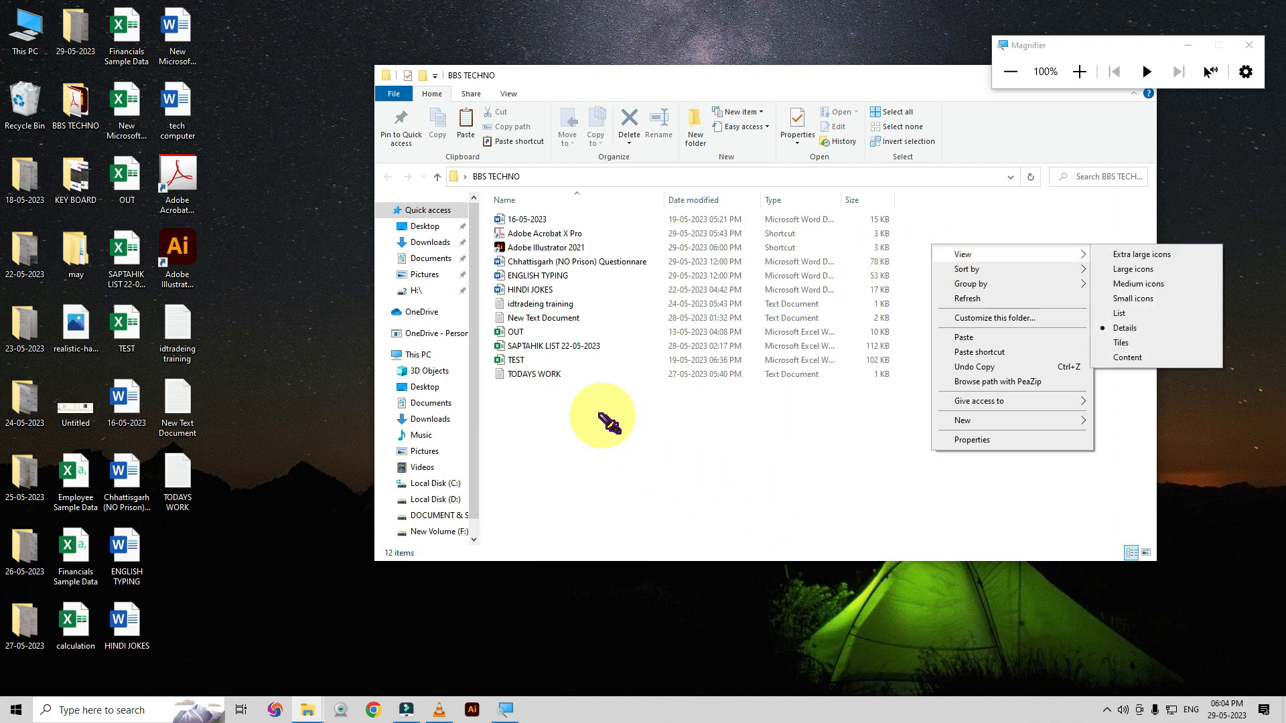
right_click(596, 411)
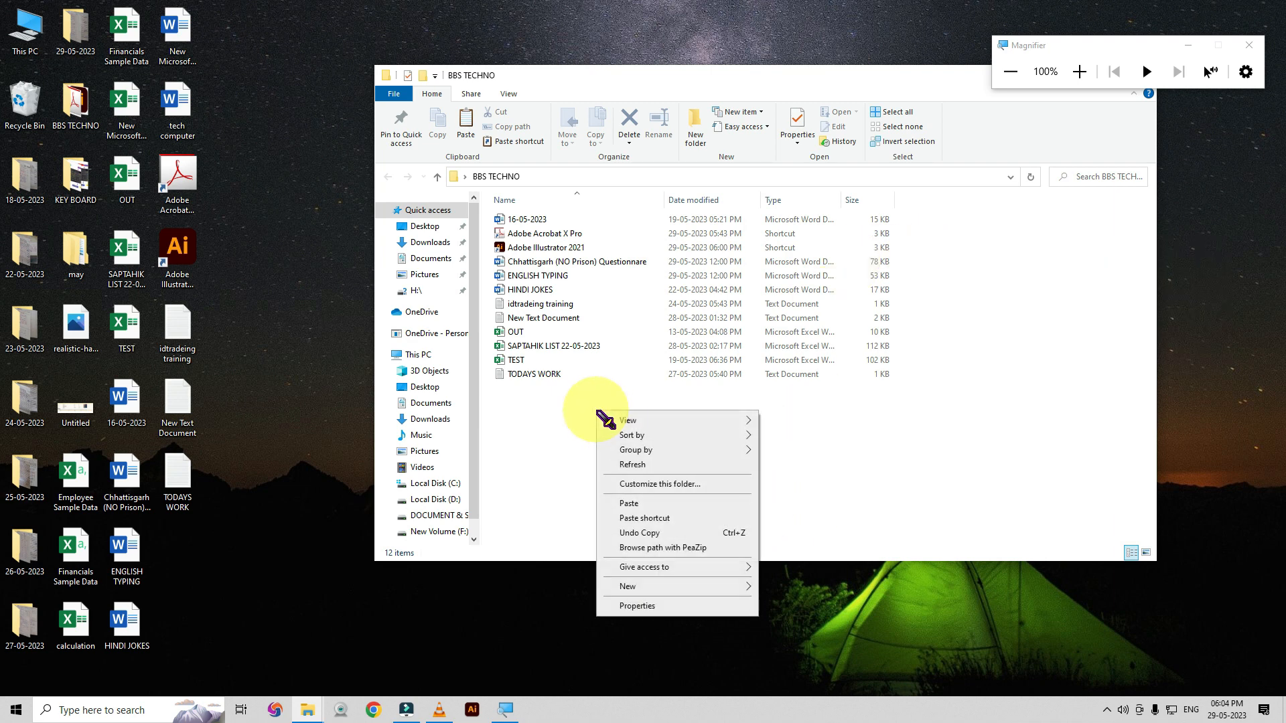
mouse_move(634, 434)
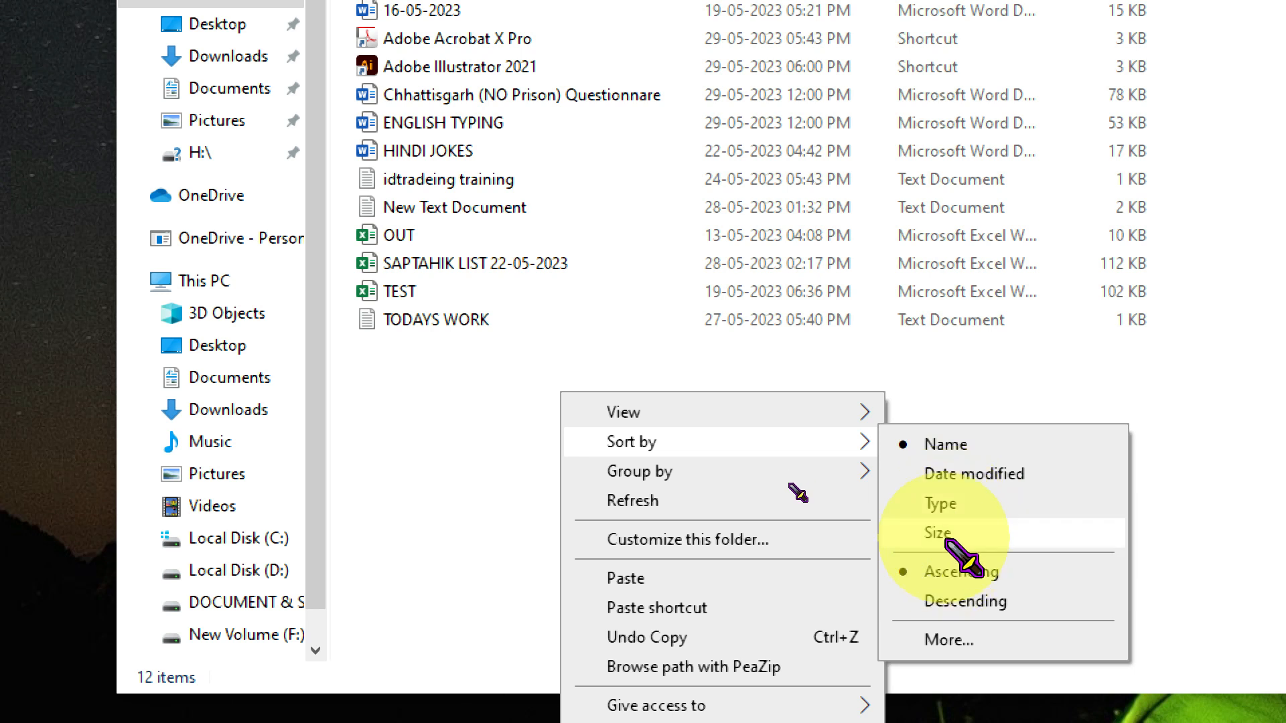
click(974, 474)
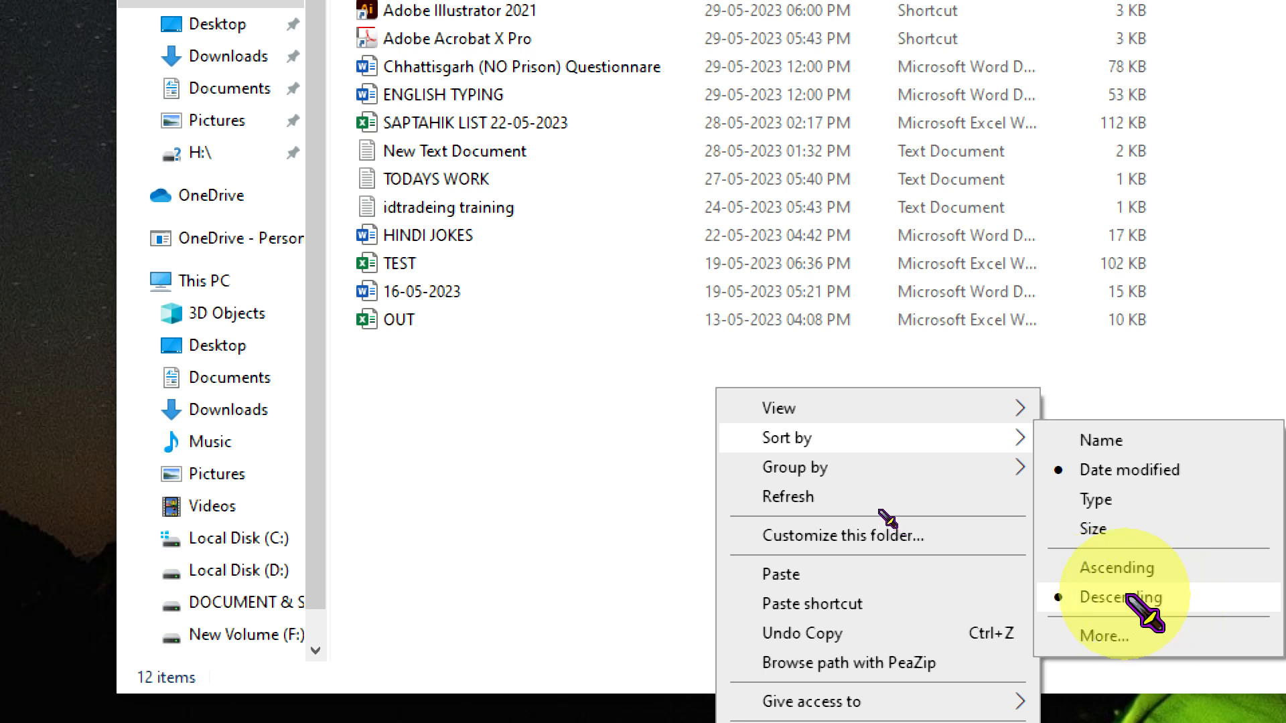
click(1117, 568)
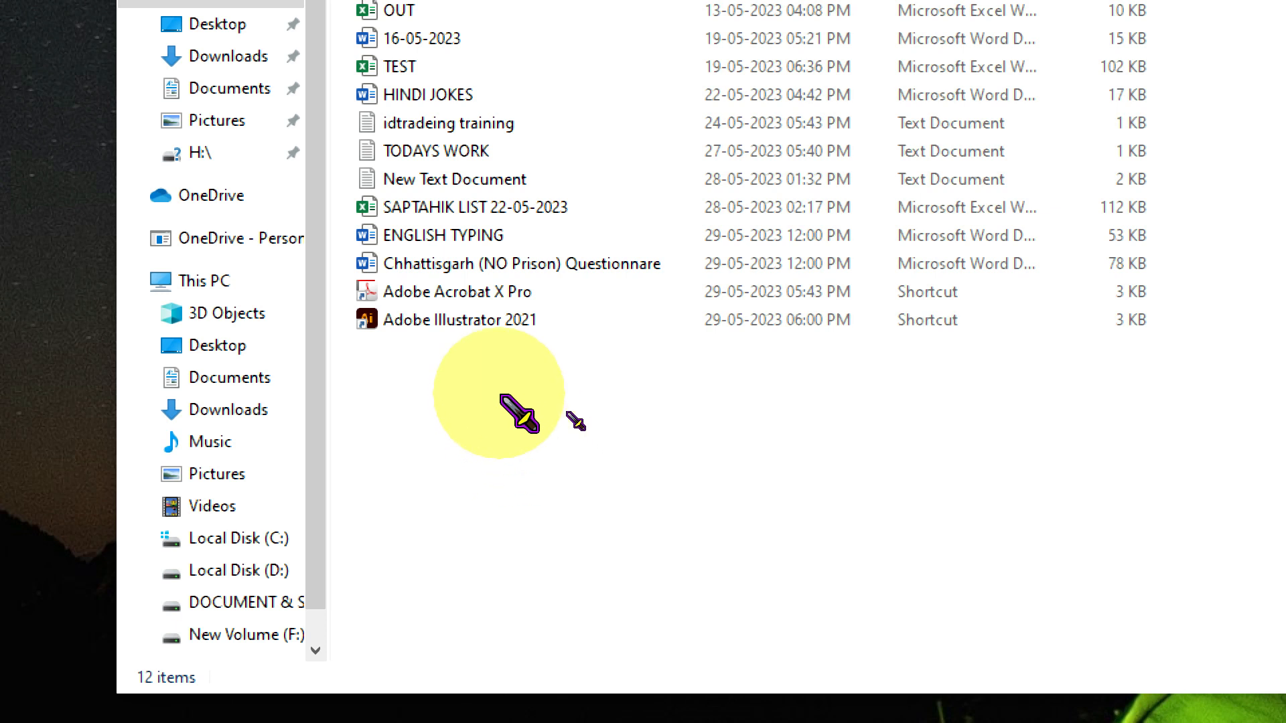
Show the sorting and grouping options available for the BBS TECHNO folder and dismiss them.
right_click(501, 395)
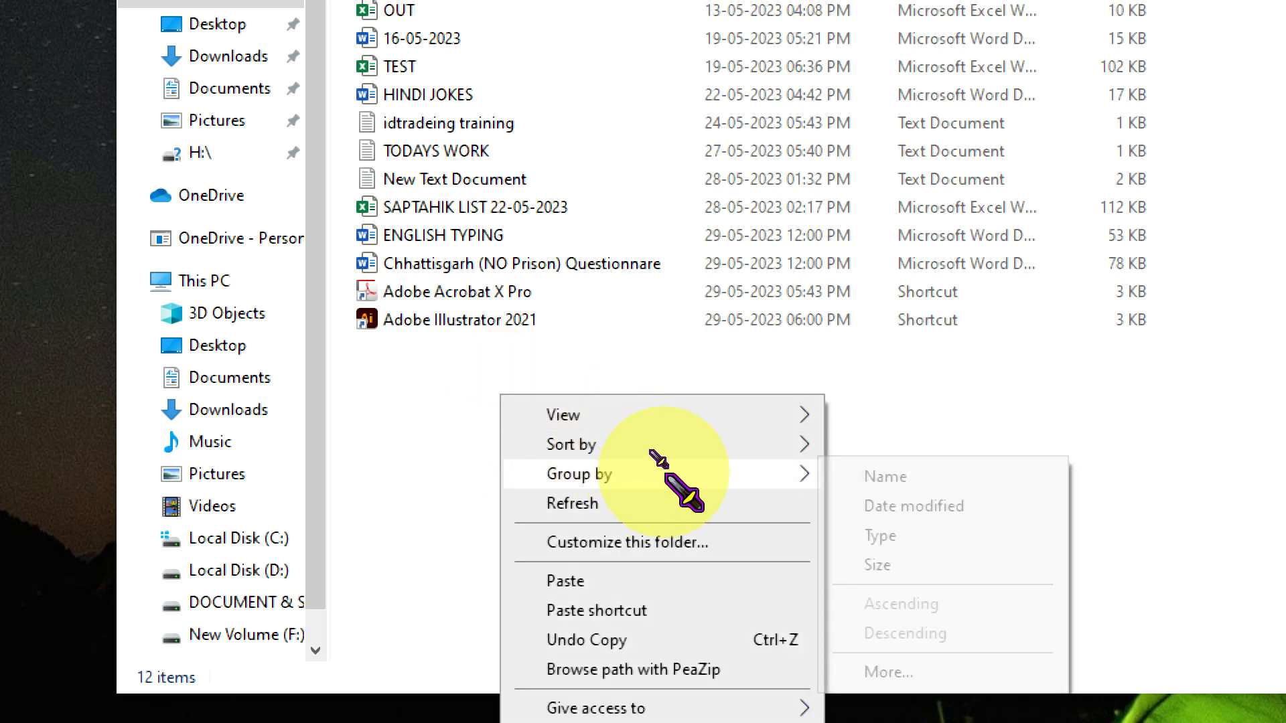
mouse_move(683, 450)
click(966, 412)
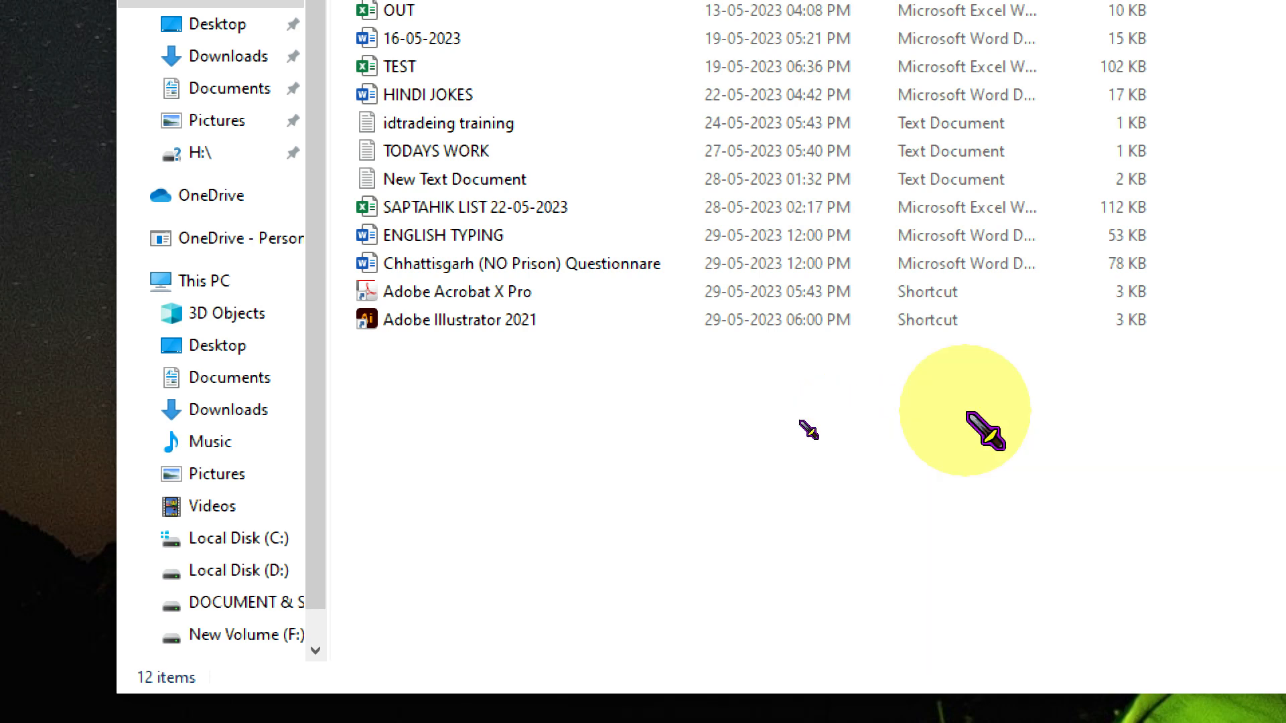
Close Magnifier and the BBS TECHNO window, and open the display settings from the desktop.
key(super+minus)
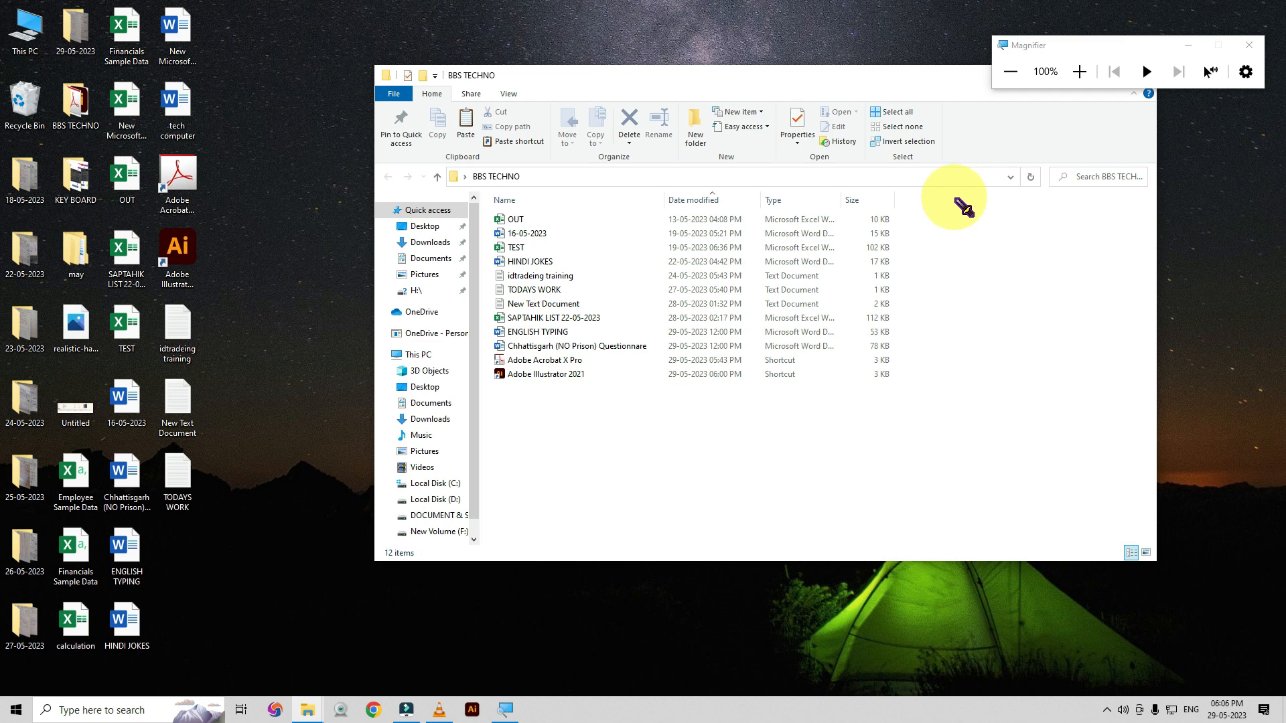
click(1248, 45)
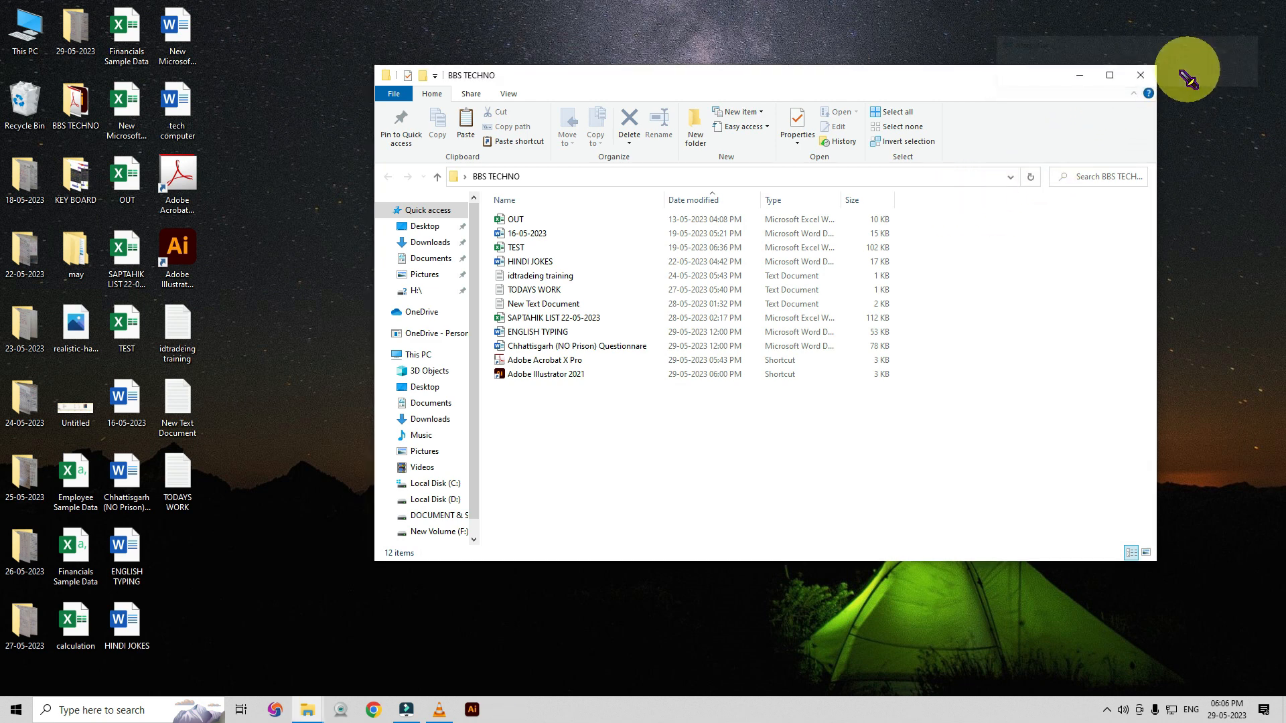
click(1144, 78)
right_click(367, 140)
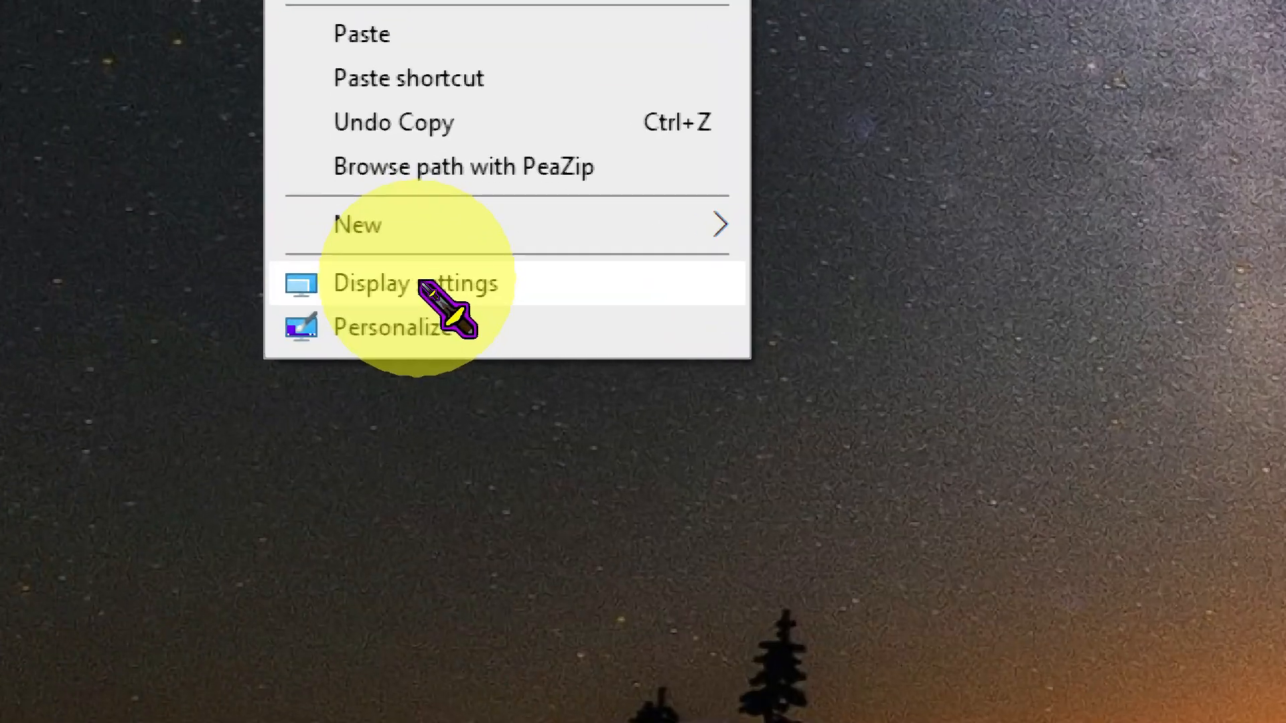
click(375, 285)
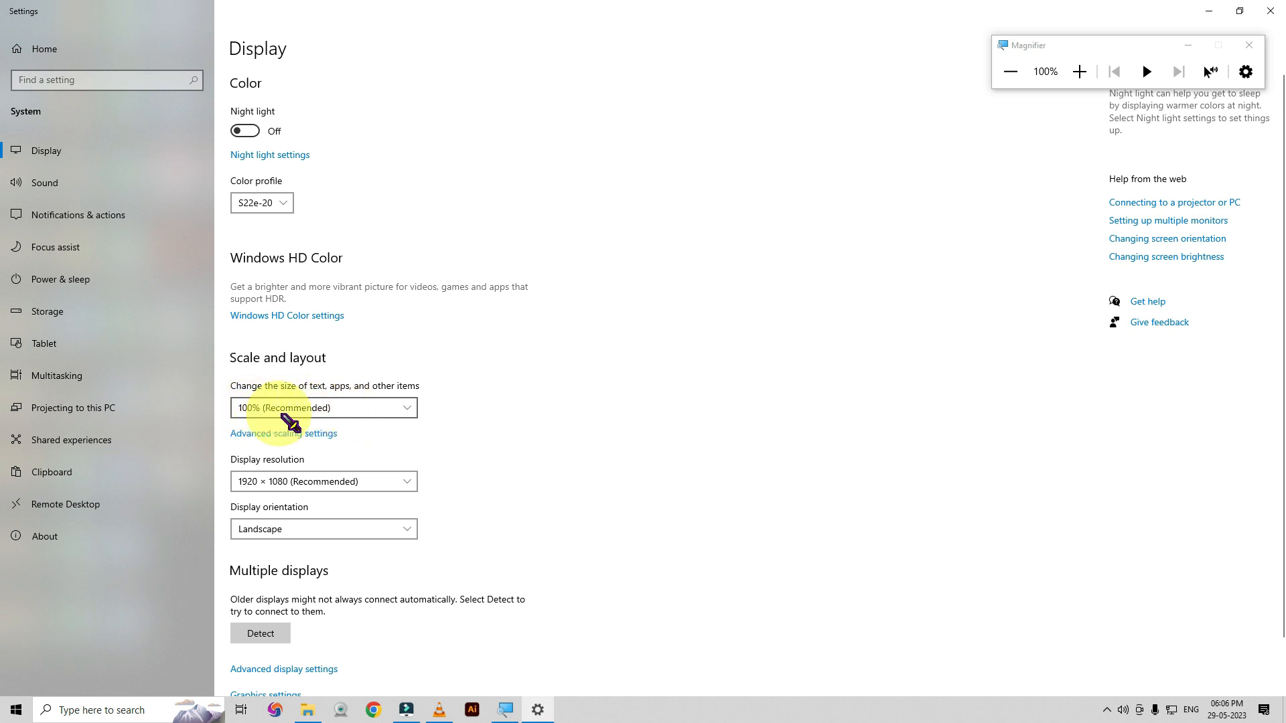
Try scaling text, apps and other items to 125% and 150%, and set it back to 100% (Recommended).
click(320, 416)
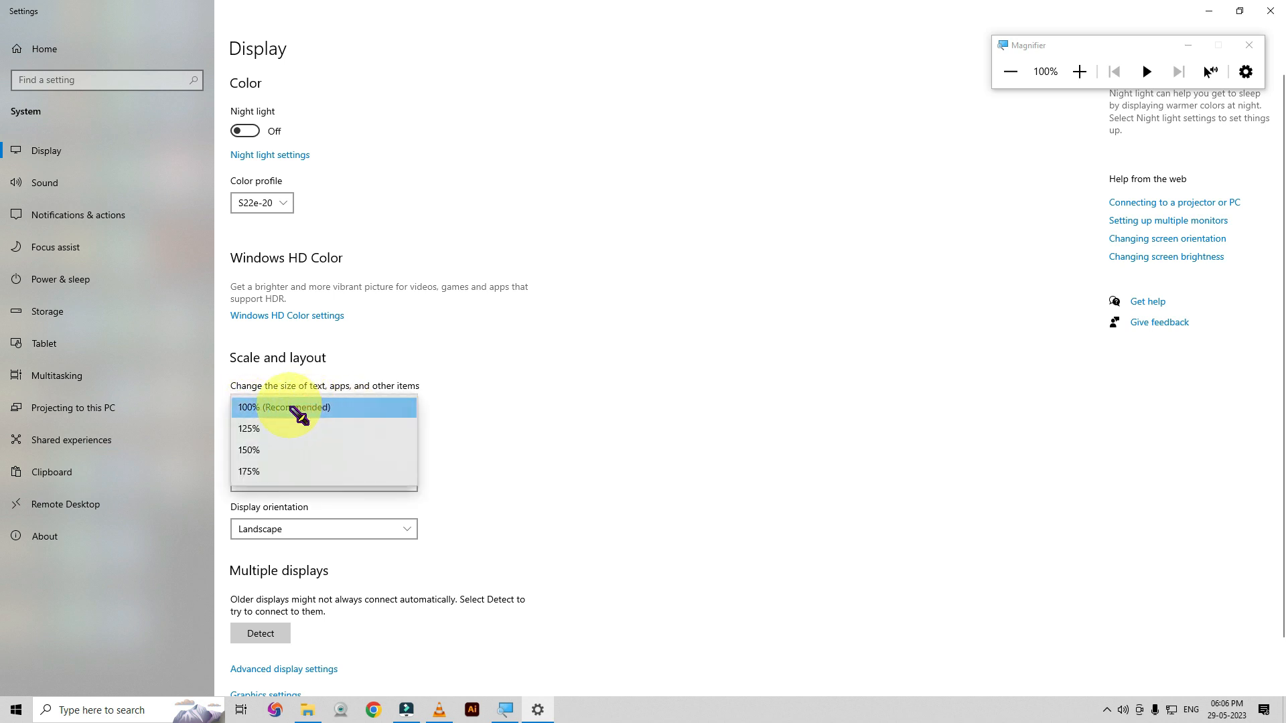
click(279, 428)
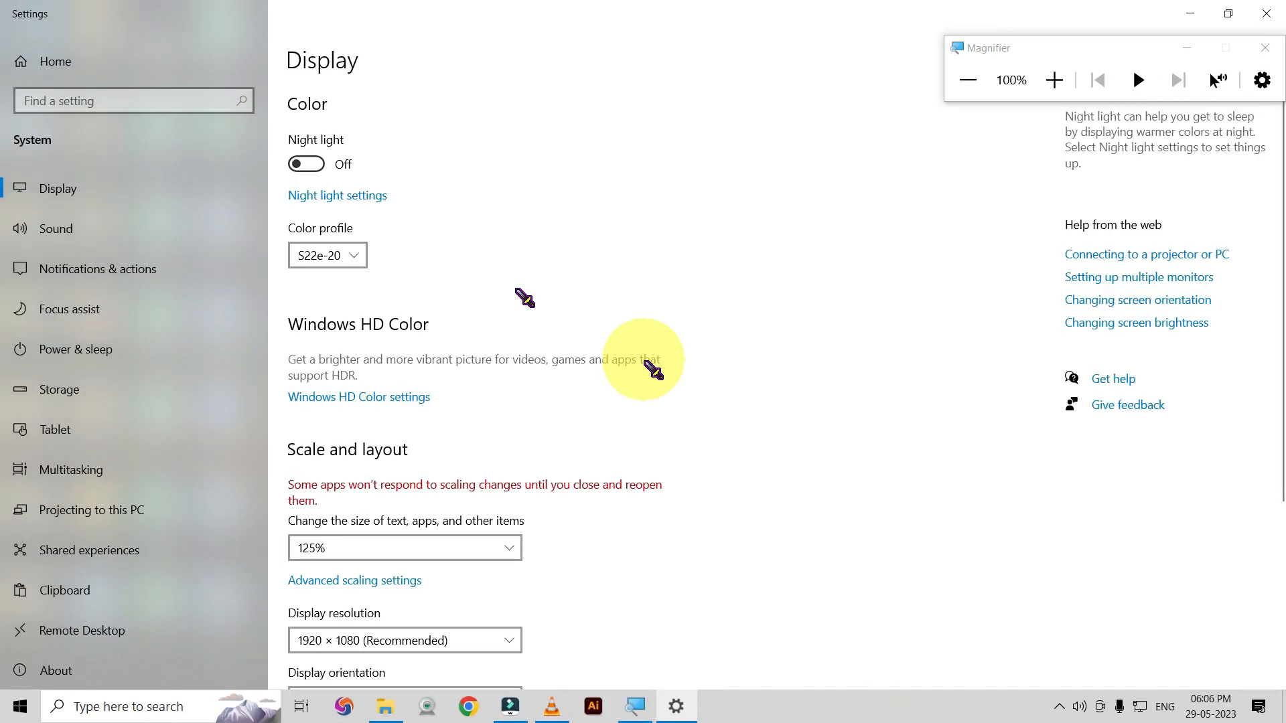
click(375, 548)
click(373, 572)
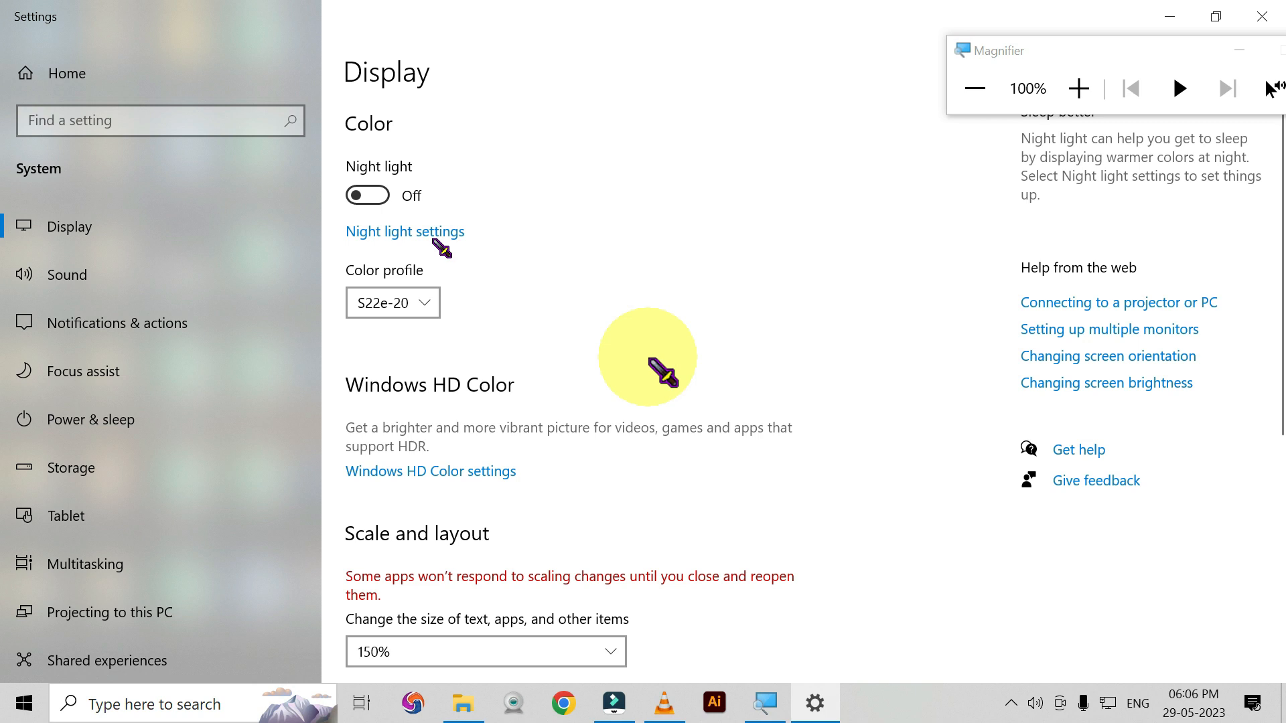
click(613, 653)
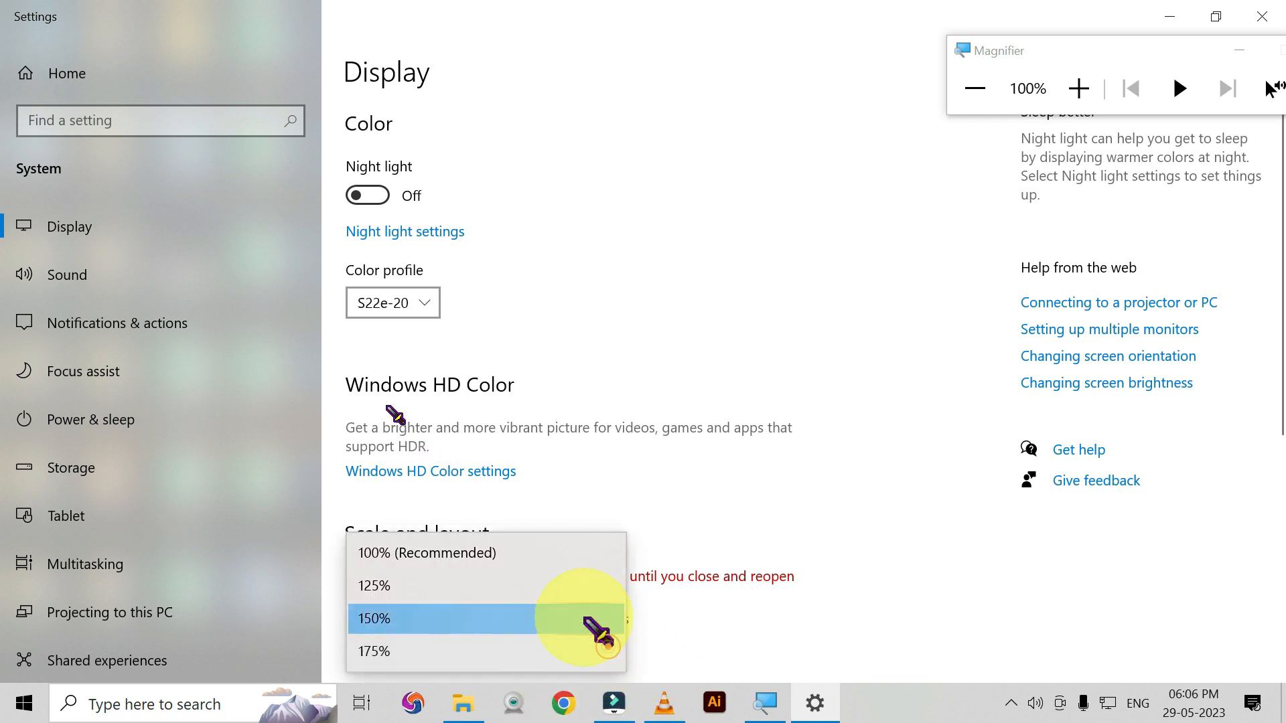
click(487, 553)
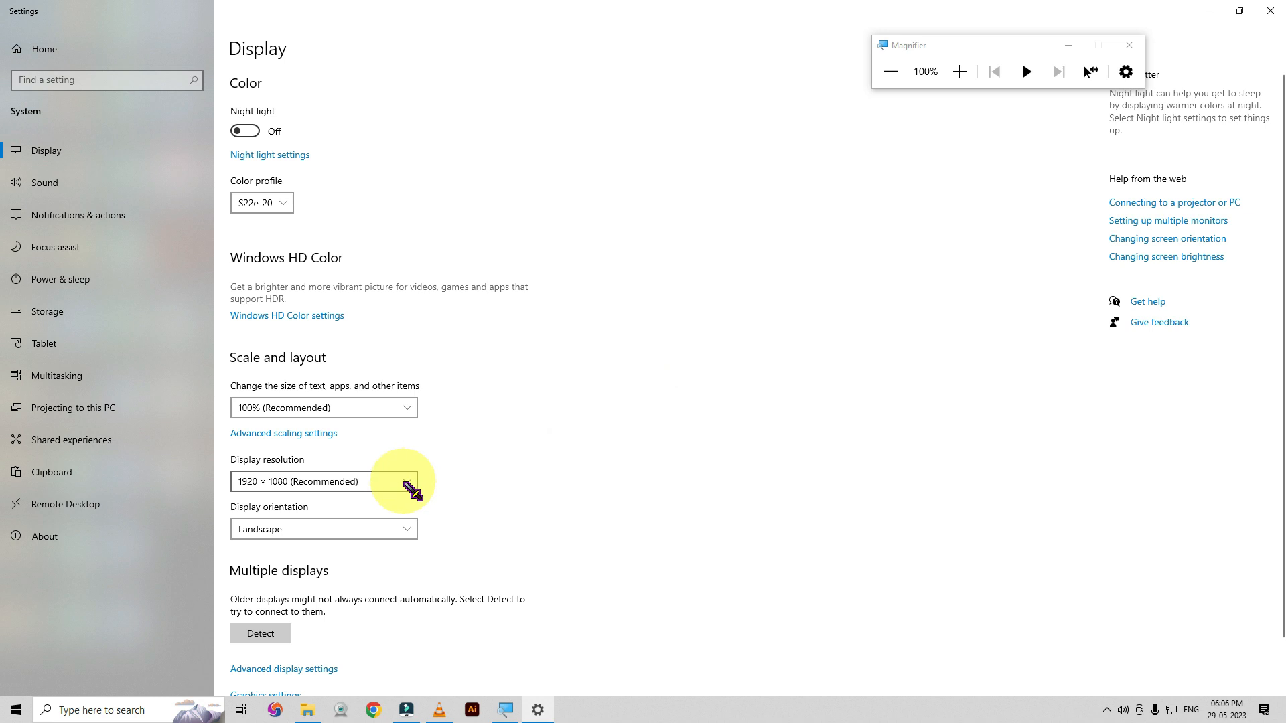
Show the available display resolutions and keep 1920 × 1080 (Recommended).
click(368, 483)
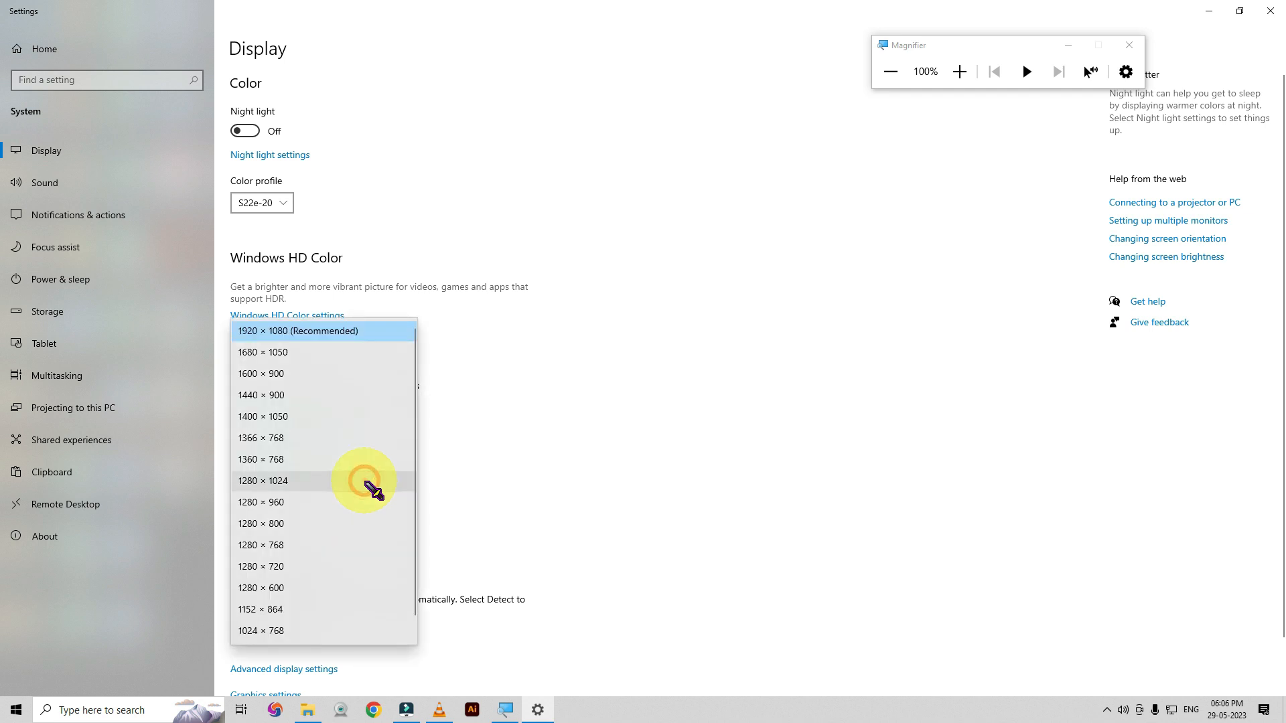
click(352, 345)
Try the Portrait display orientation and revert to the previous display settings.
scroll(301, 459, down, 1)
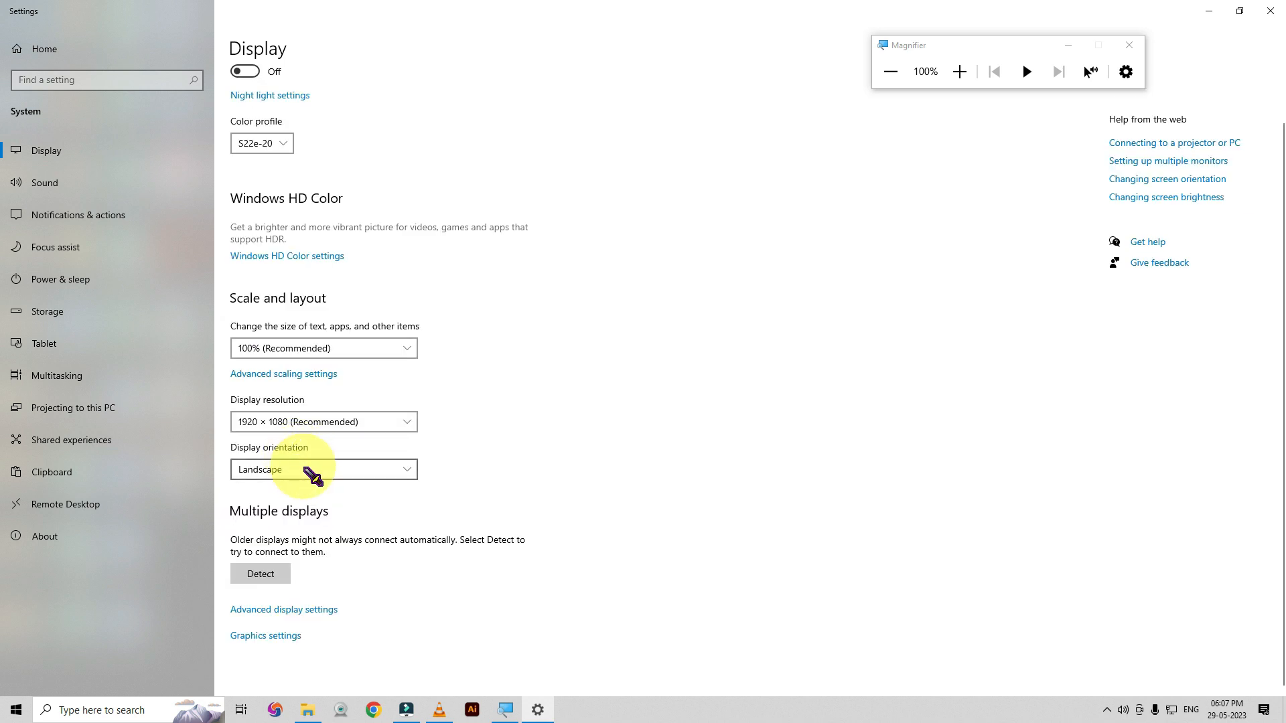
click(307, 470)
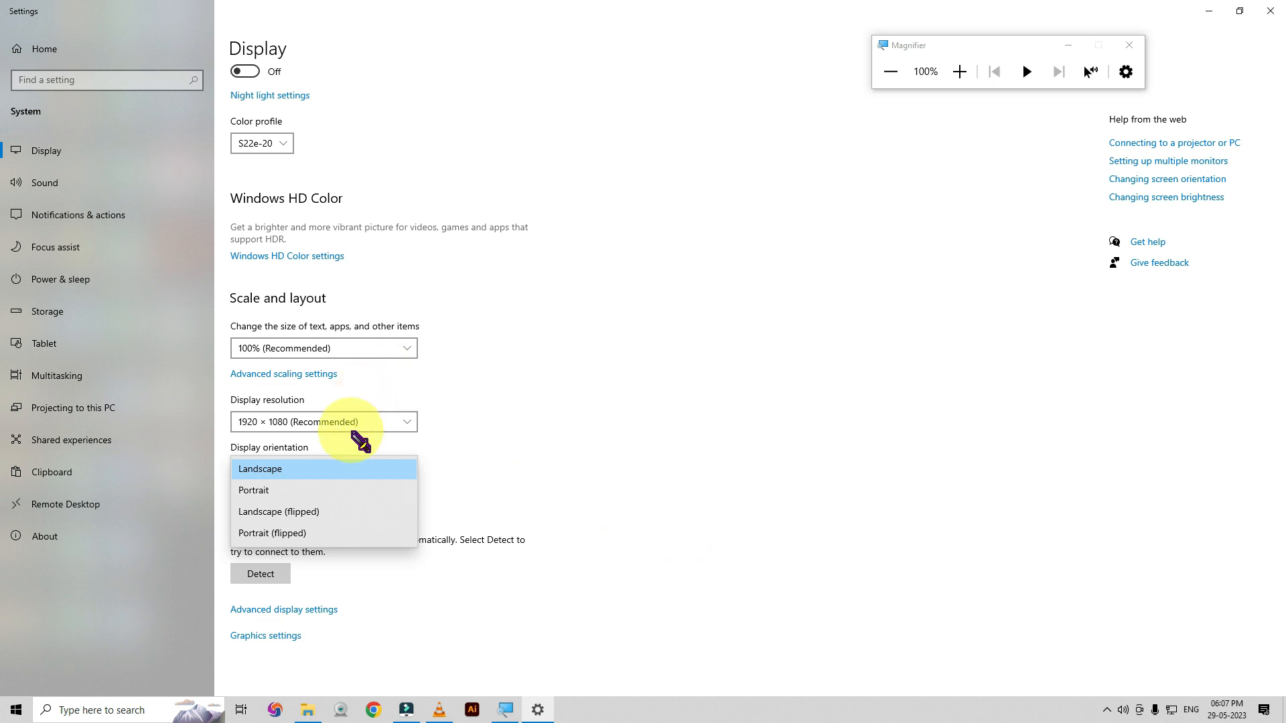
click(300, 499)
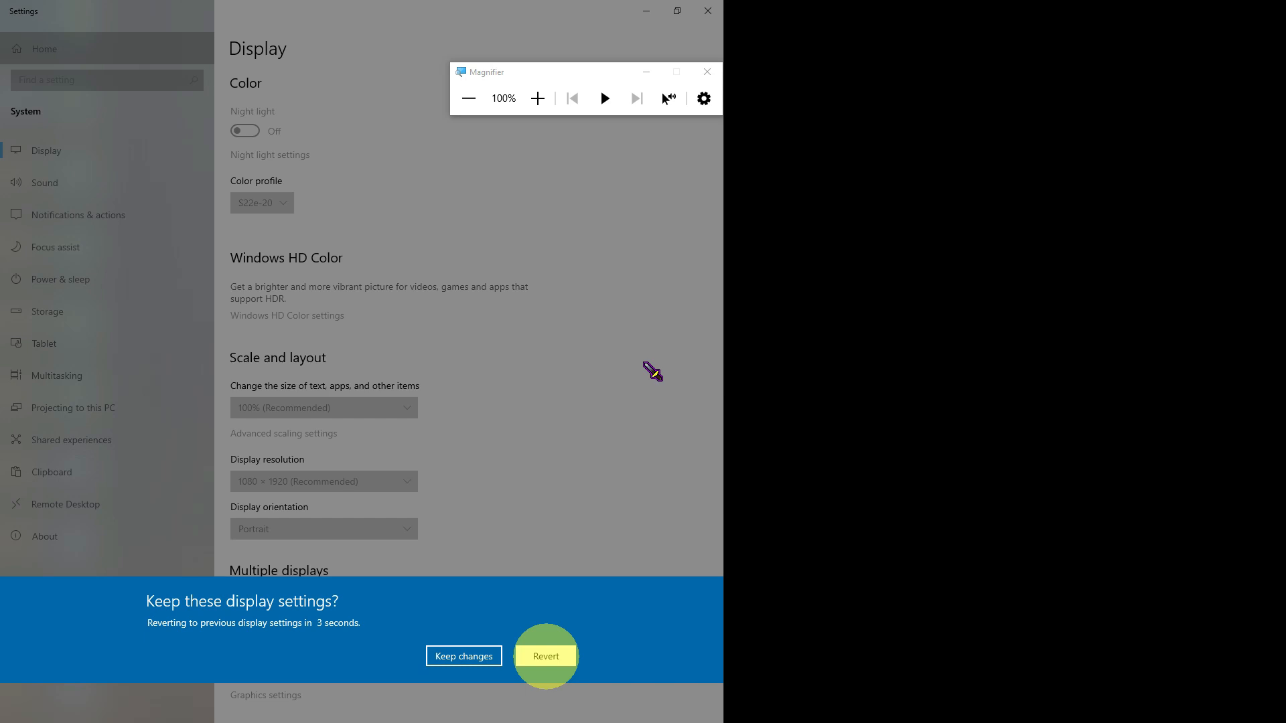
click(546, 657)
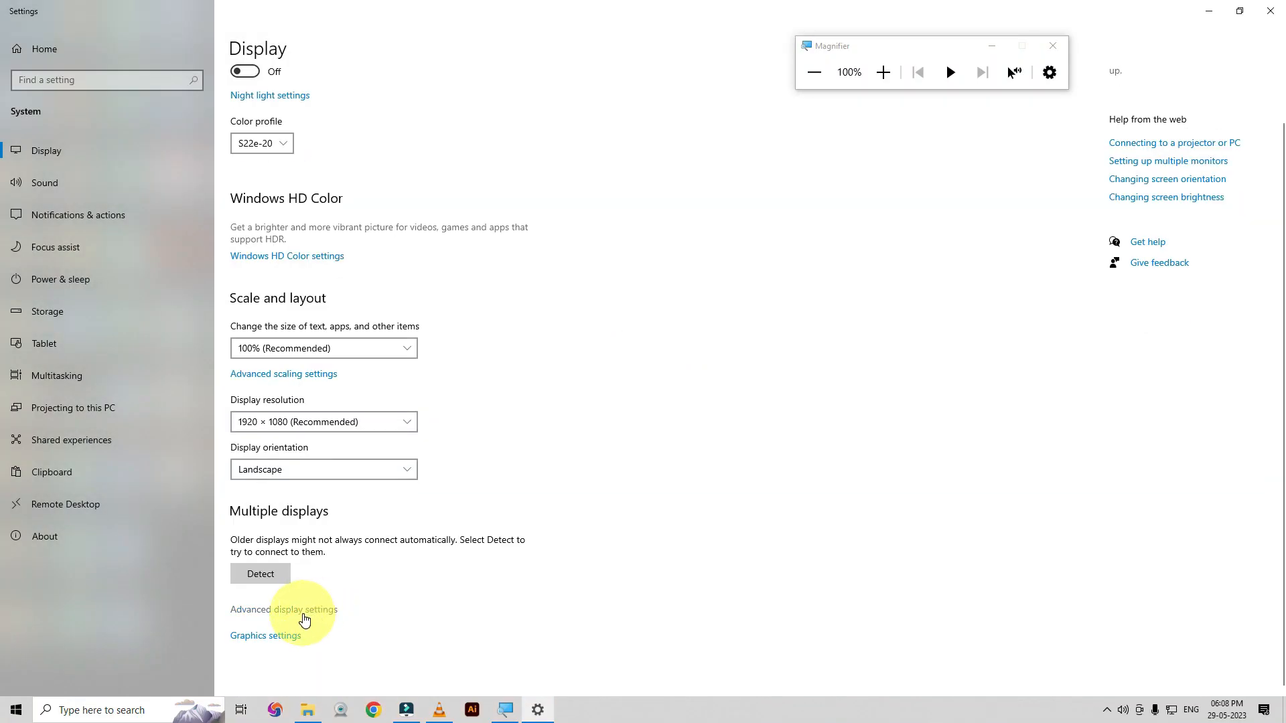
Review the display and refresh rate choices in the advanced display settings and return to the Display page.
click(303, 610)
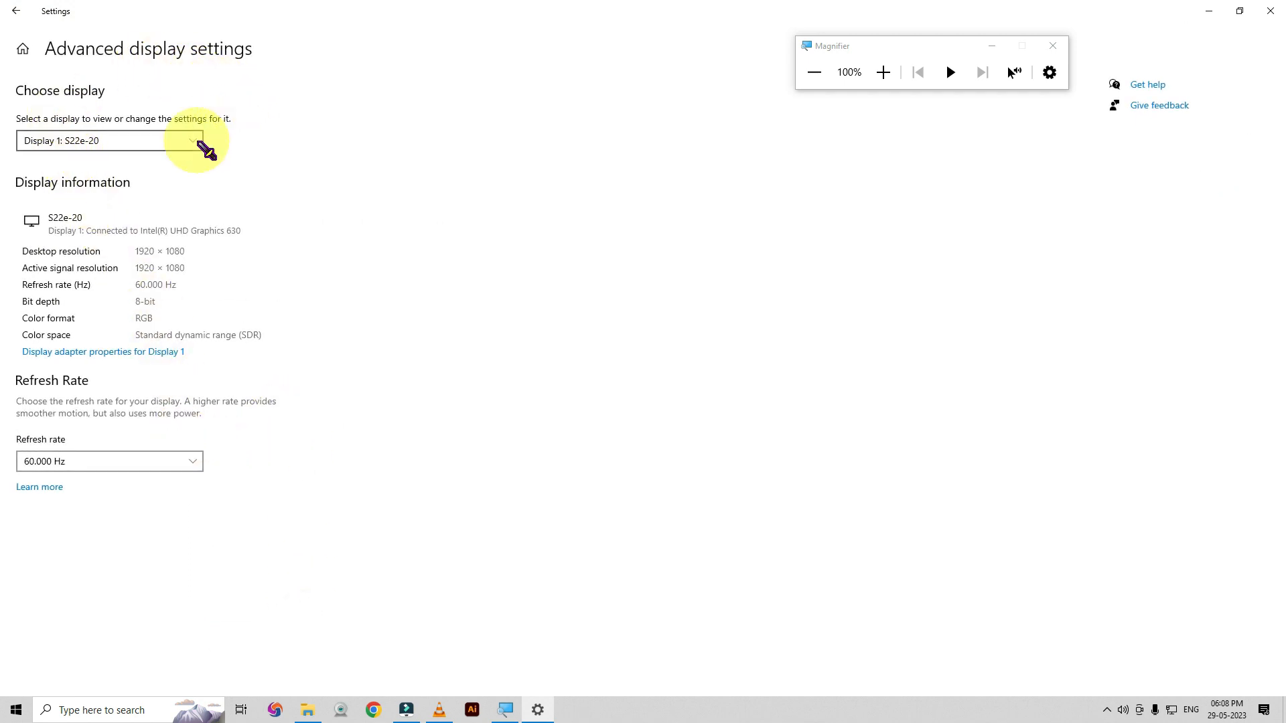
click(199, 144)
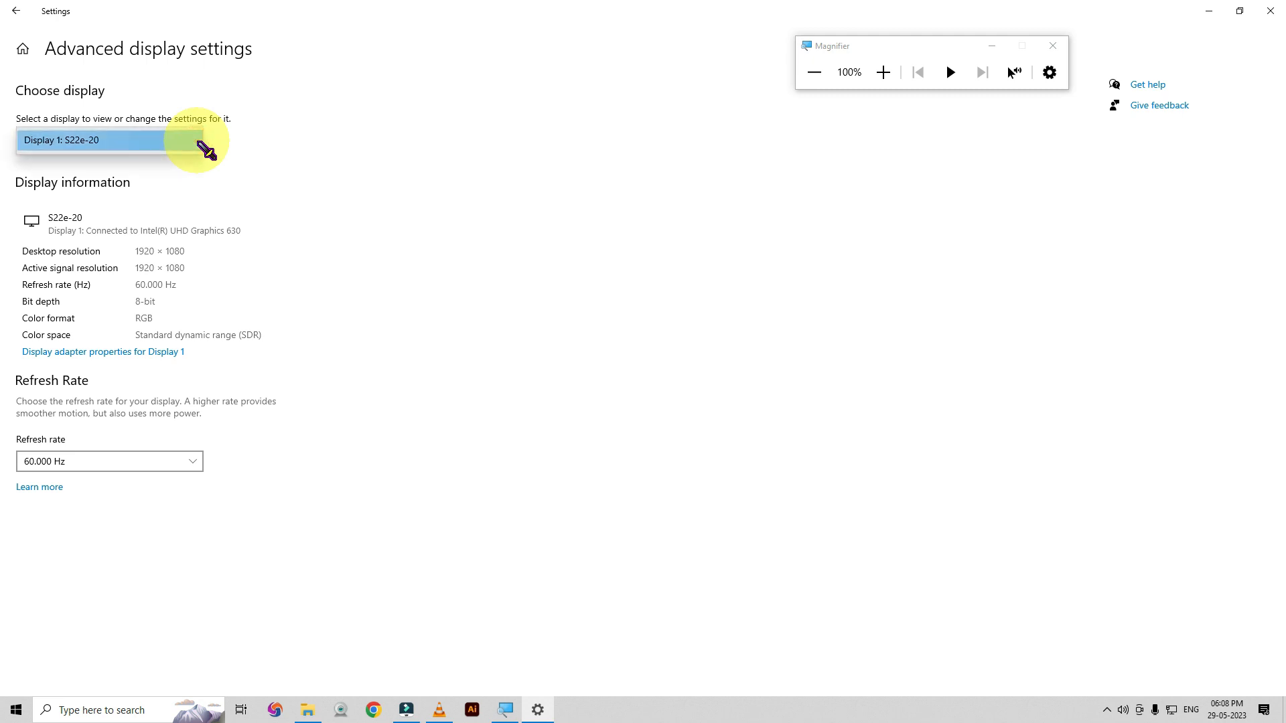
click(198, 143)
click(197, 462)
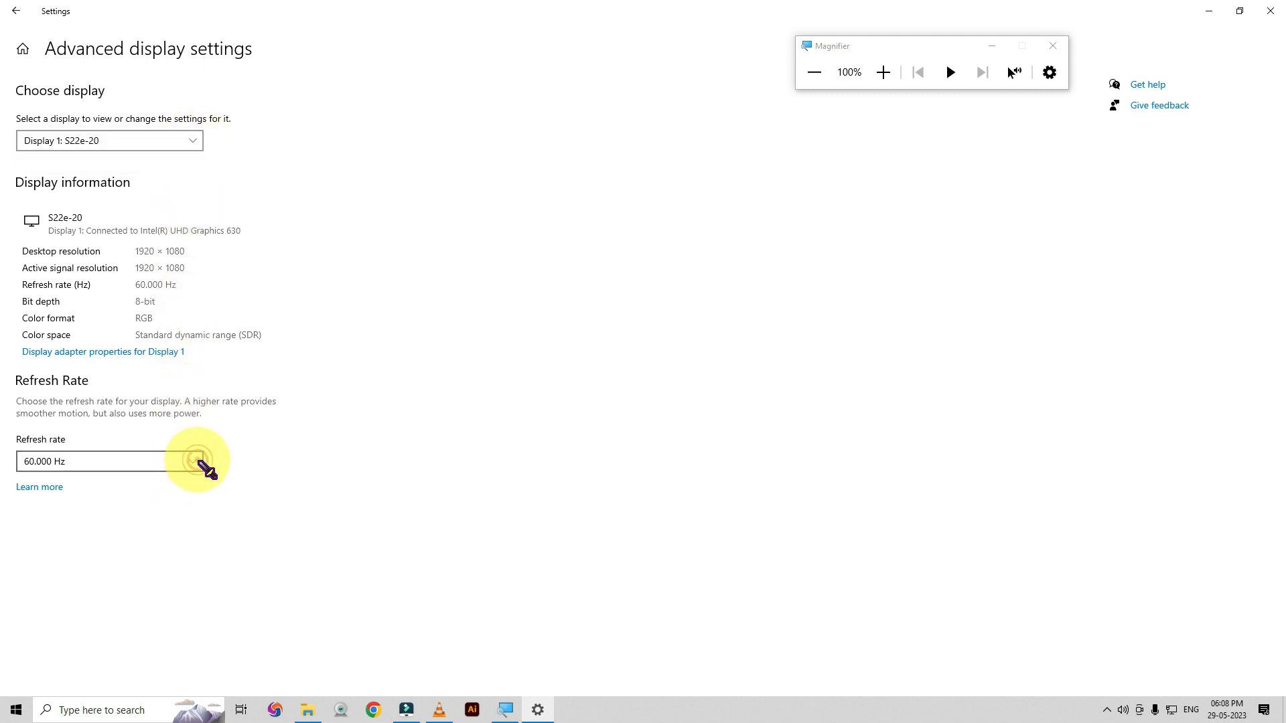
click(197, 462)
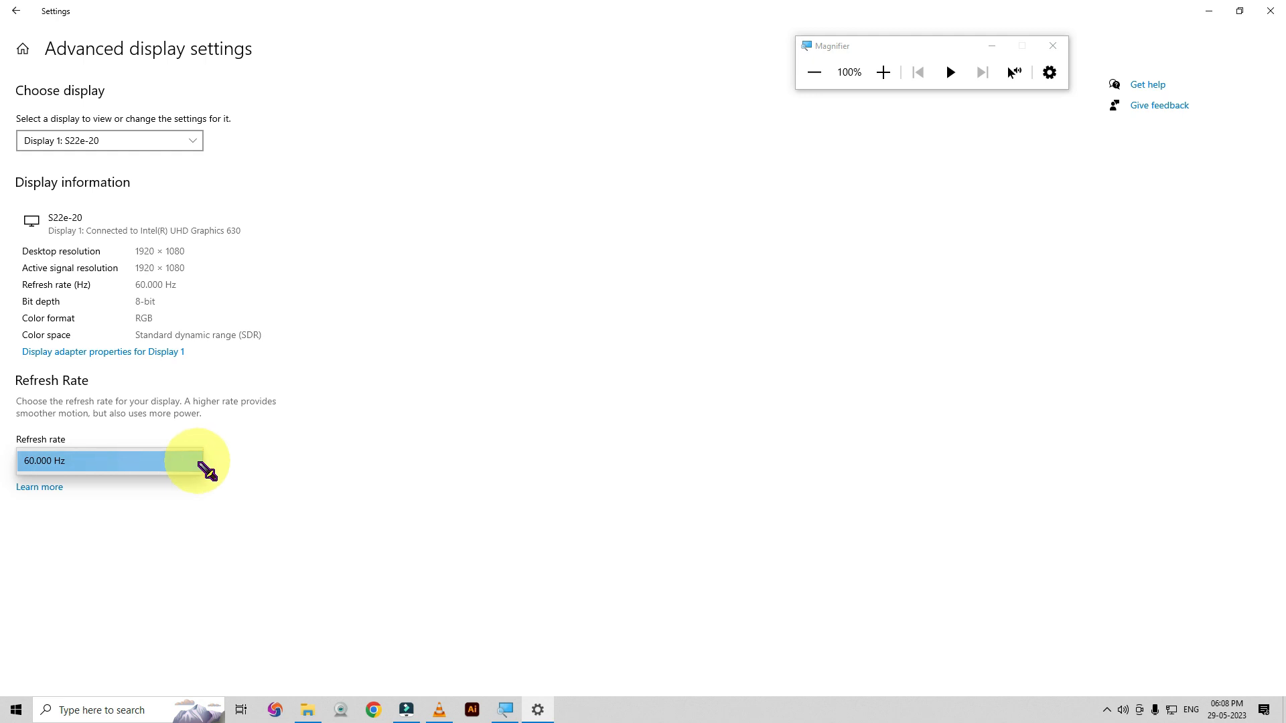
click(16, 11)
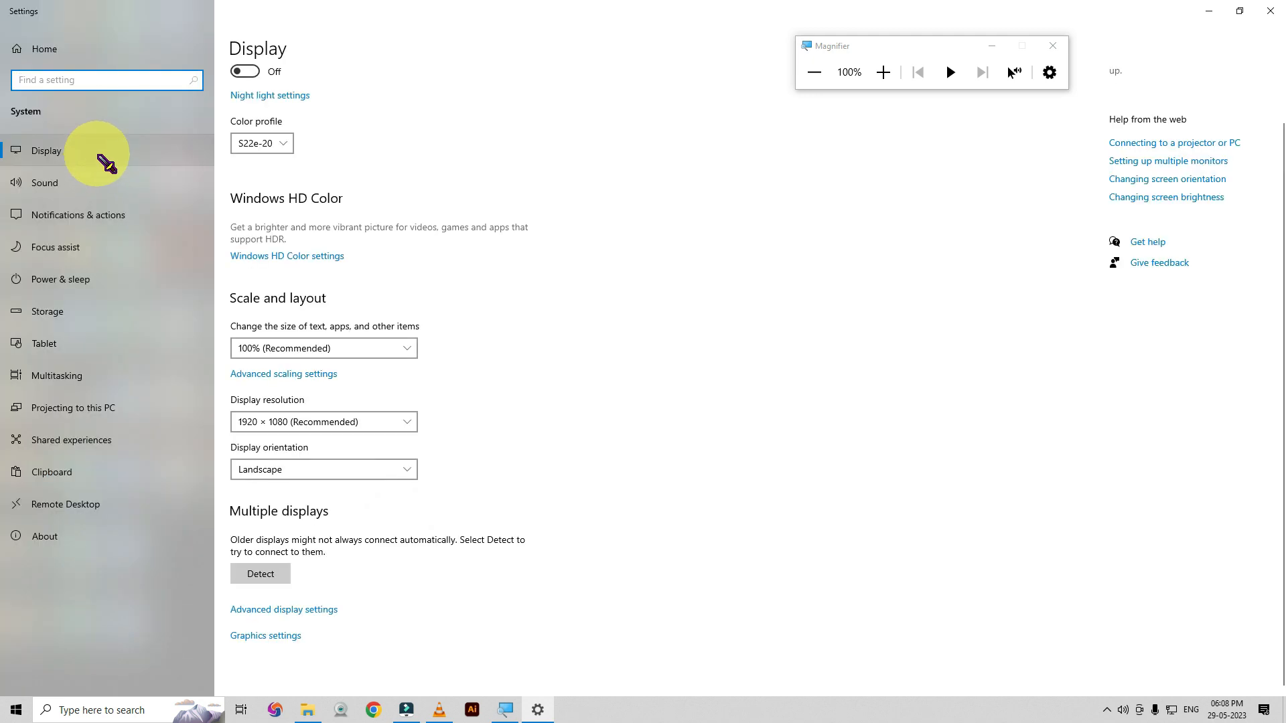
Review the Sound, Notifications & actions, and Power & sleep settings, including the screen turn-off and sleep time choices.
click(80, 182)
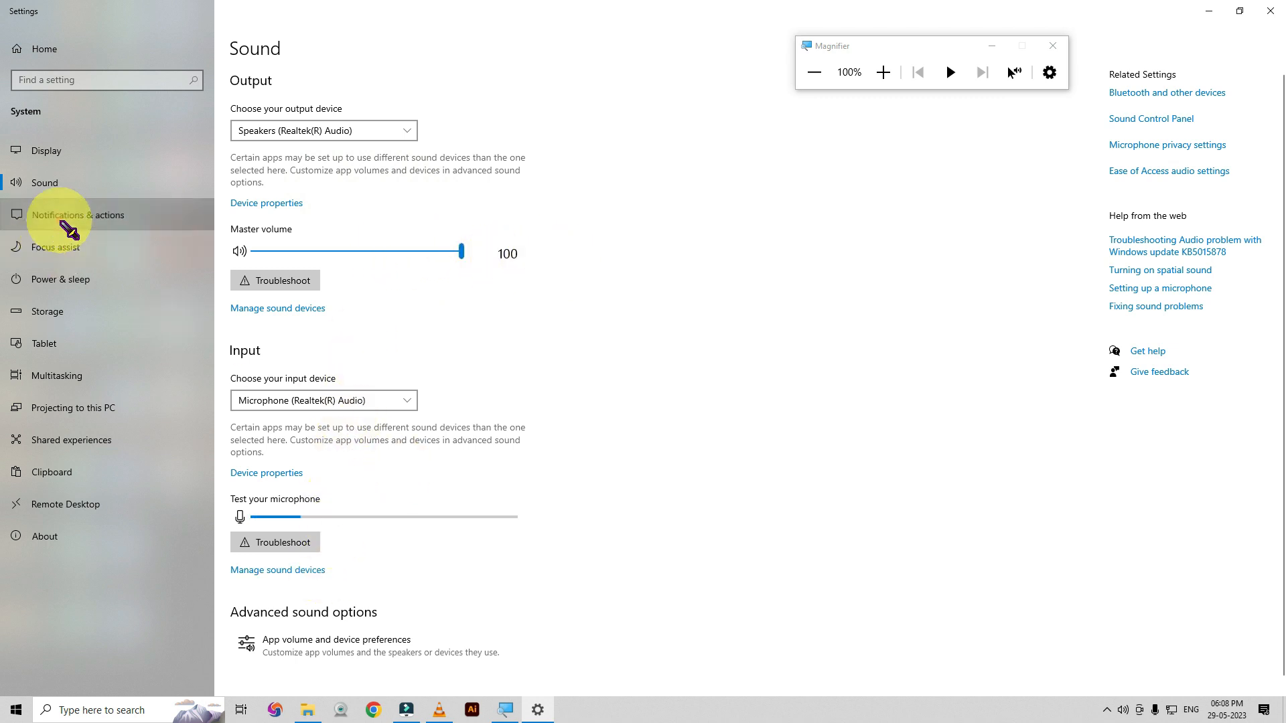
click(65, 226)
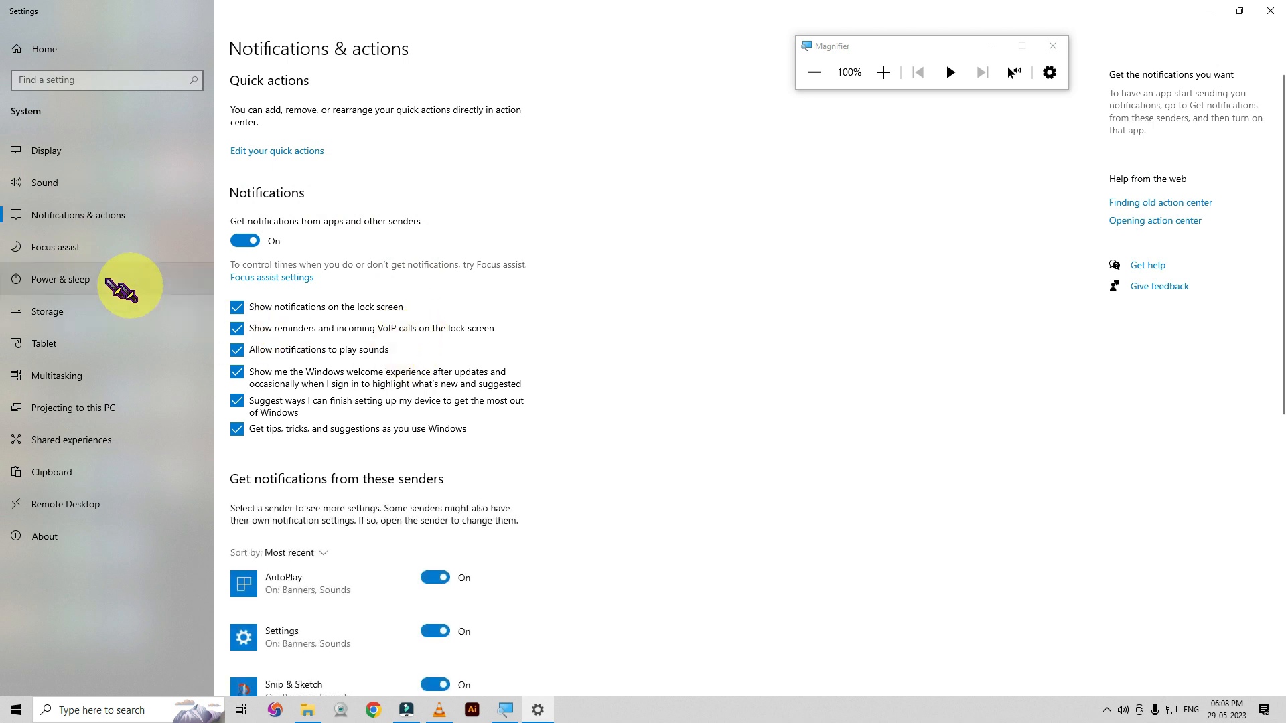
click(77, 280)
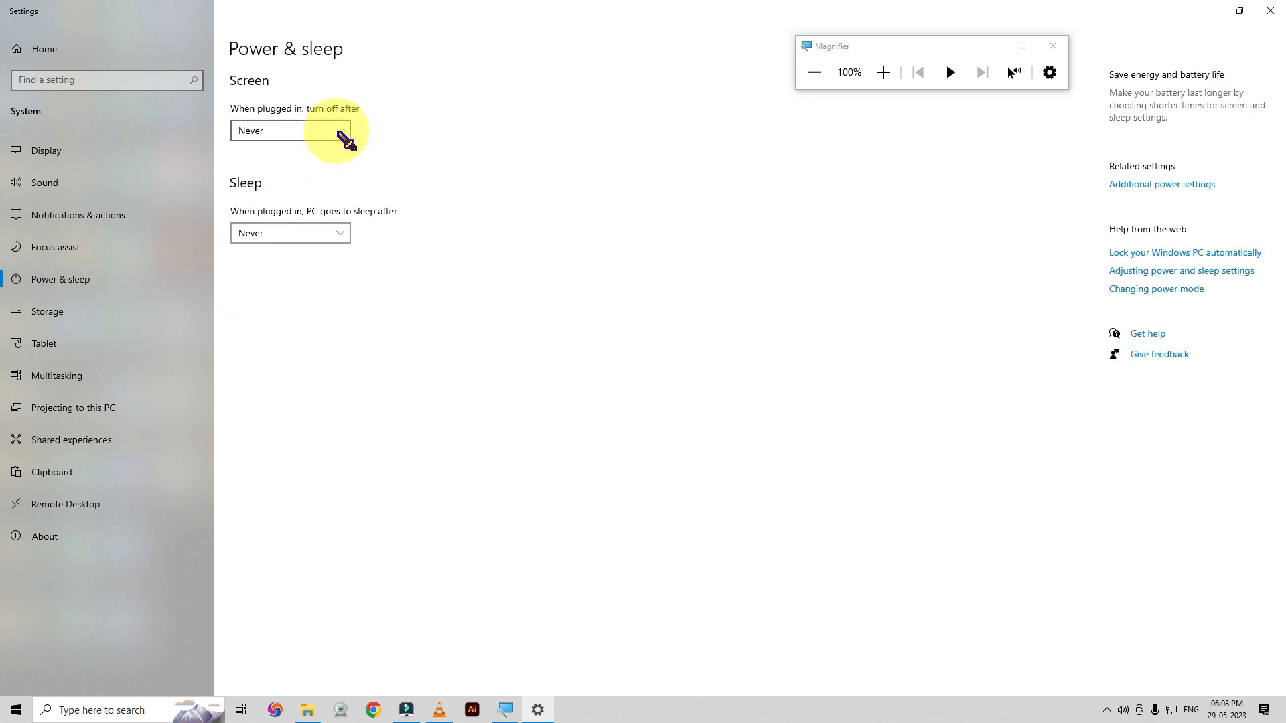
click(338, 133)
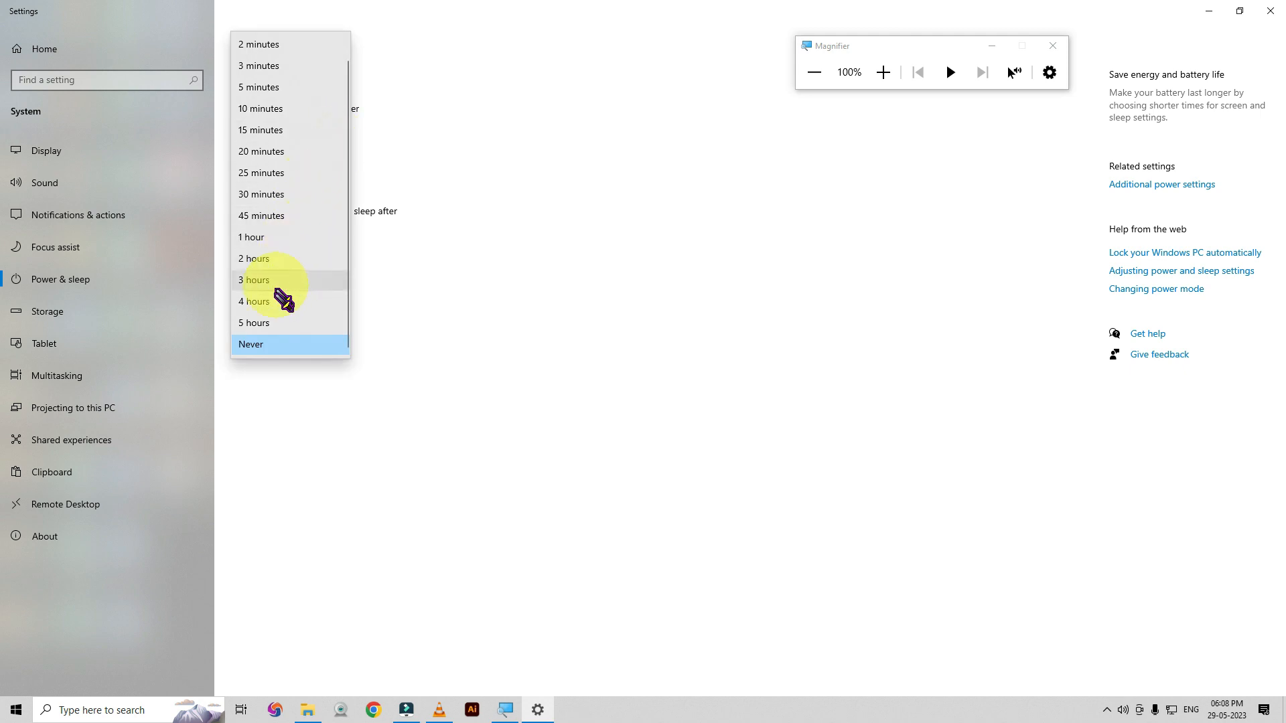
click(503, 160)
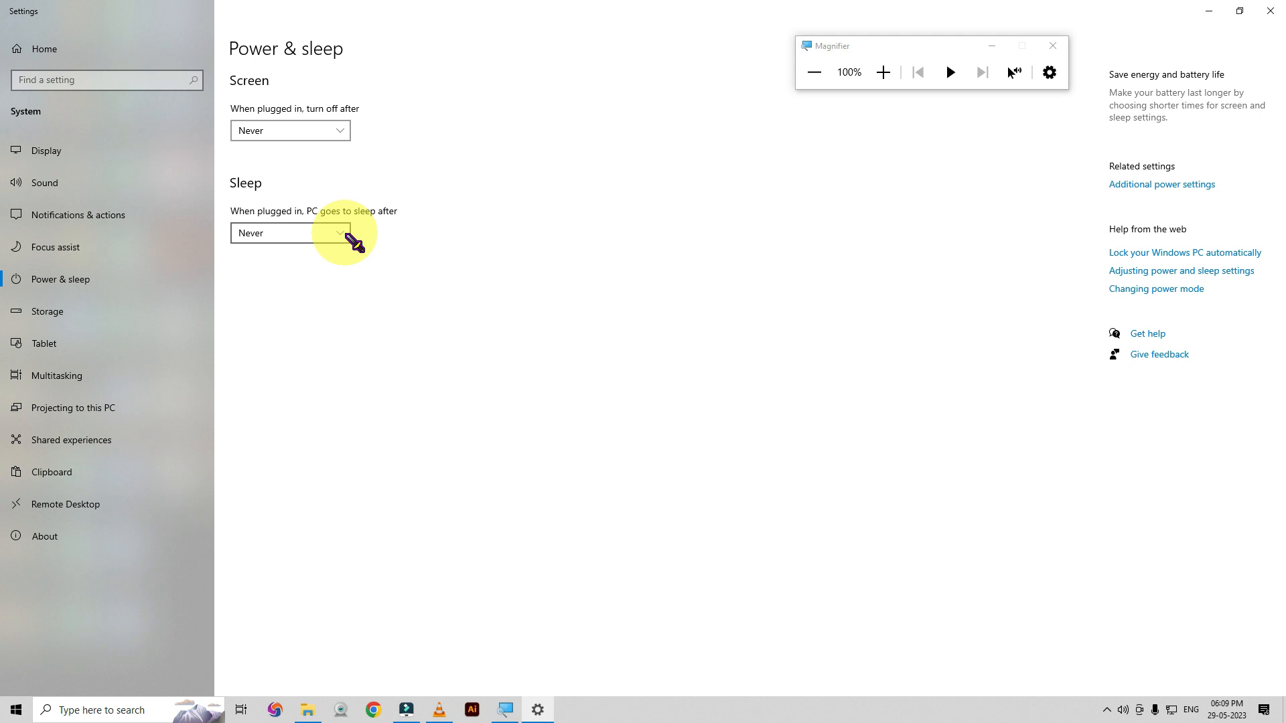
click(346, 234)
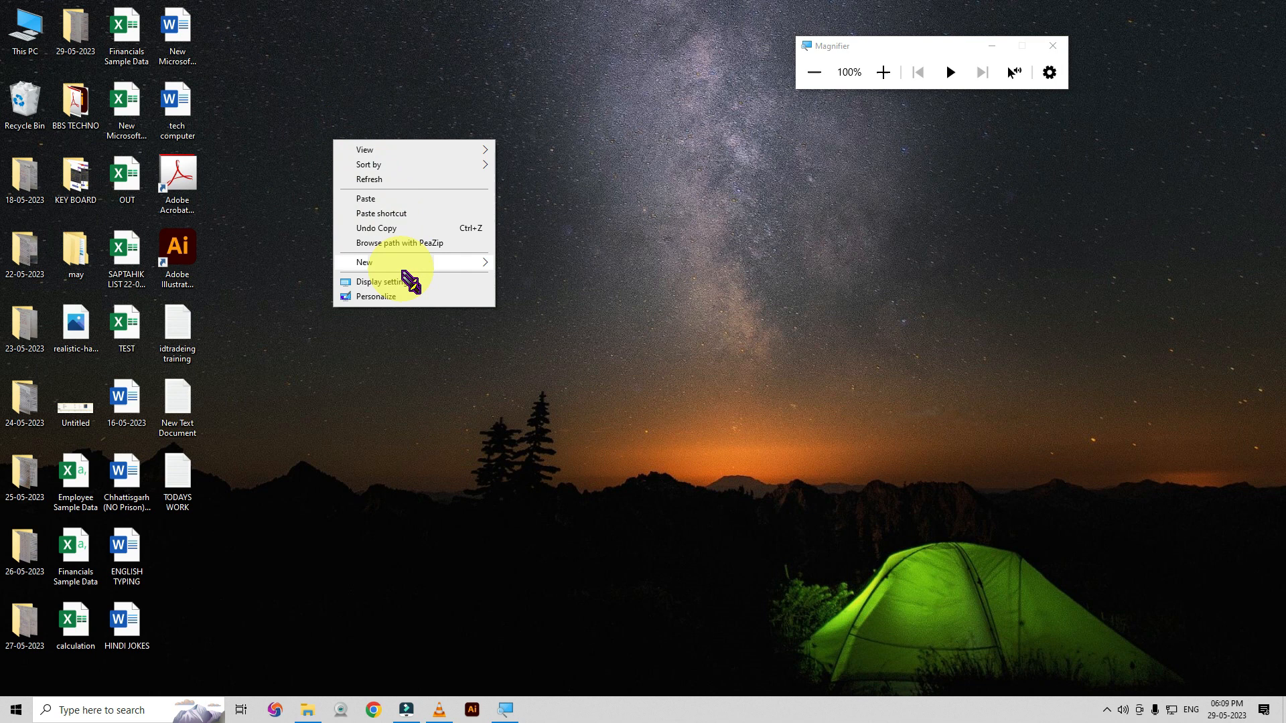
Open the personalization settings beside the visible desktop and change the background to the underwater picture, and finally to the rock face picture.
click(402, 296)
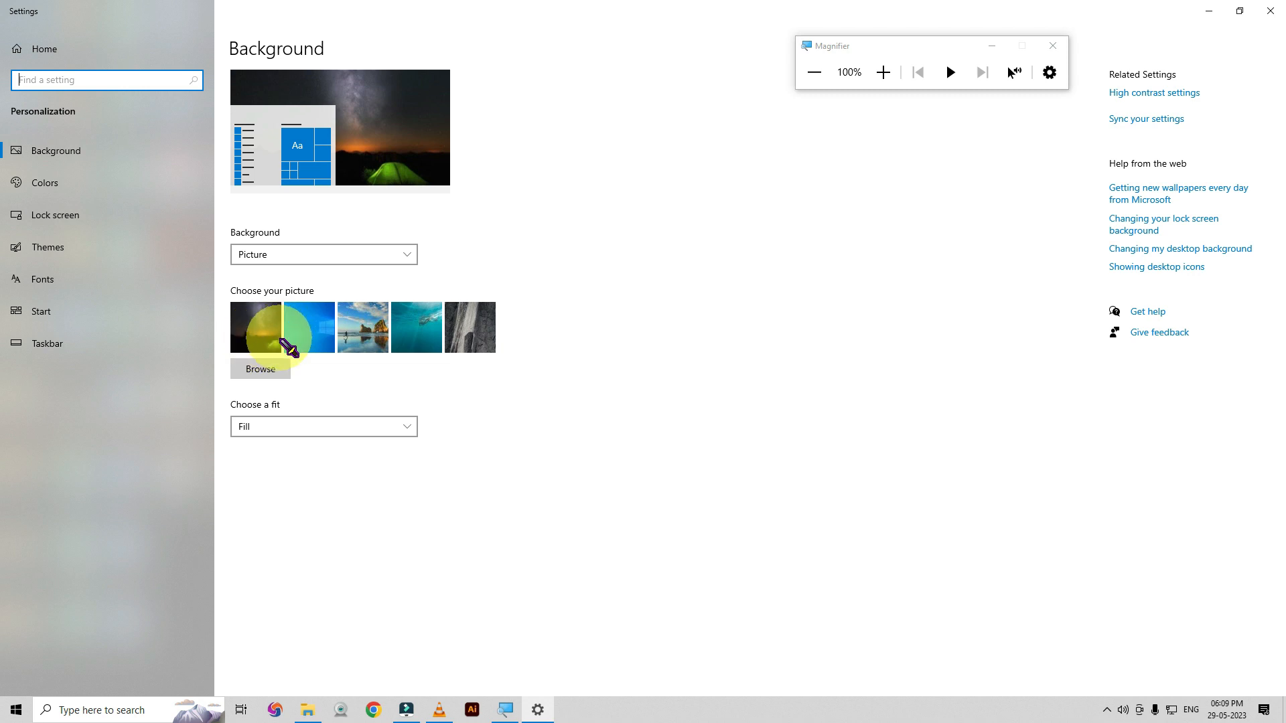
drag(747, 10, 912, 29)
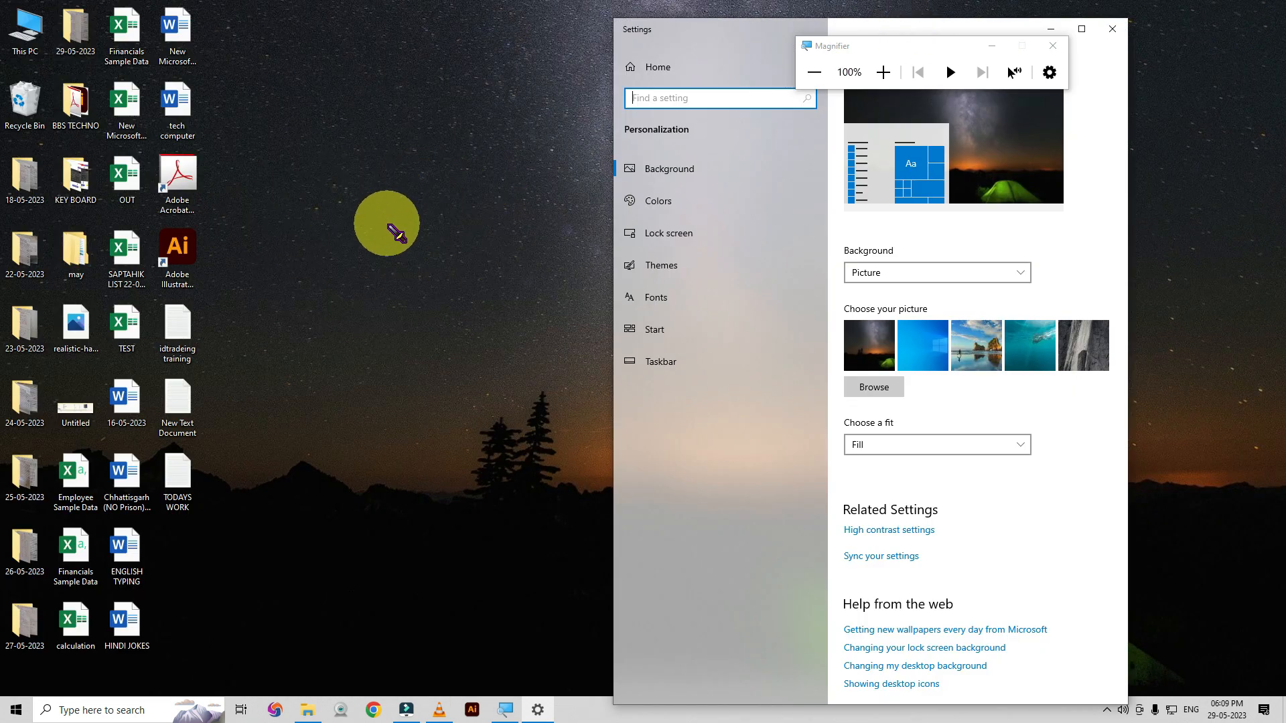
click(1035, 353)
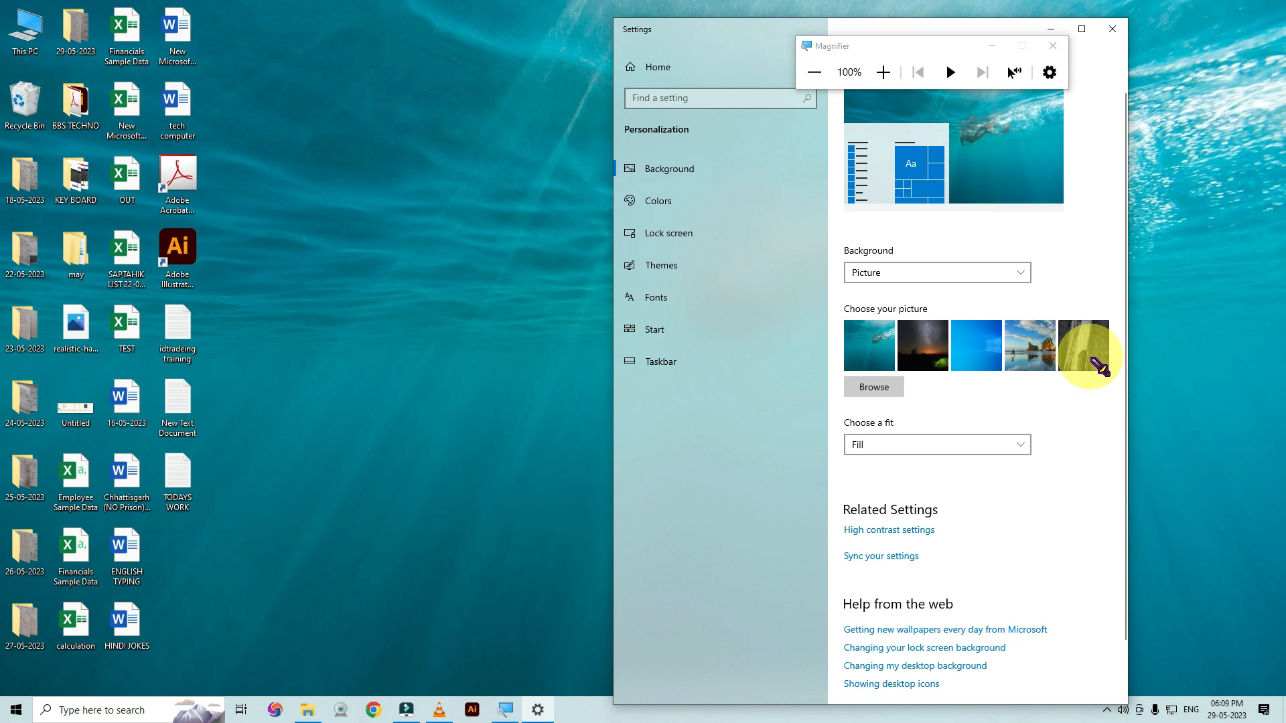
click(1090, 365)
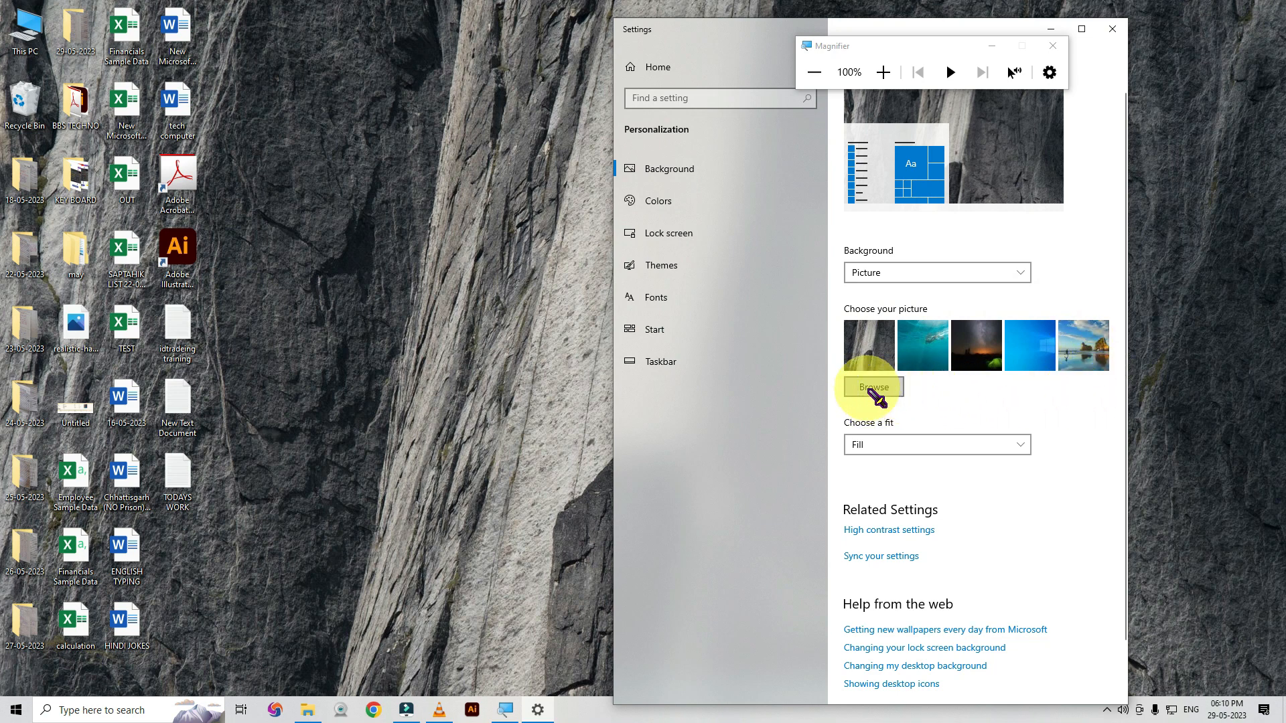
Show the file browser for choosing a custom background picture and cancel it.
click(872, 392)
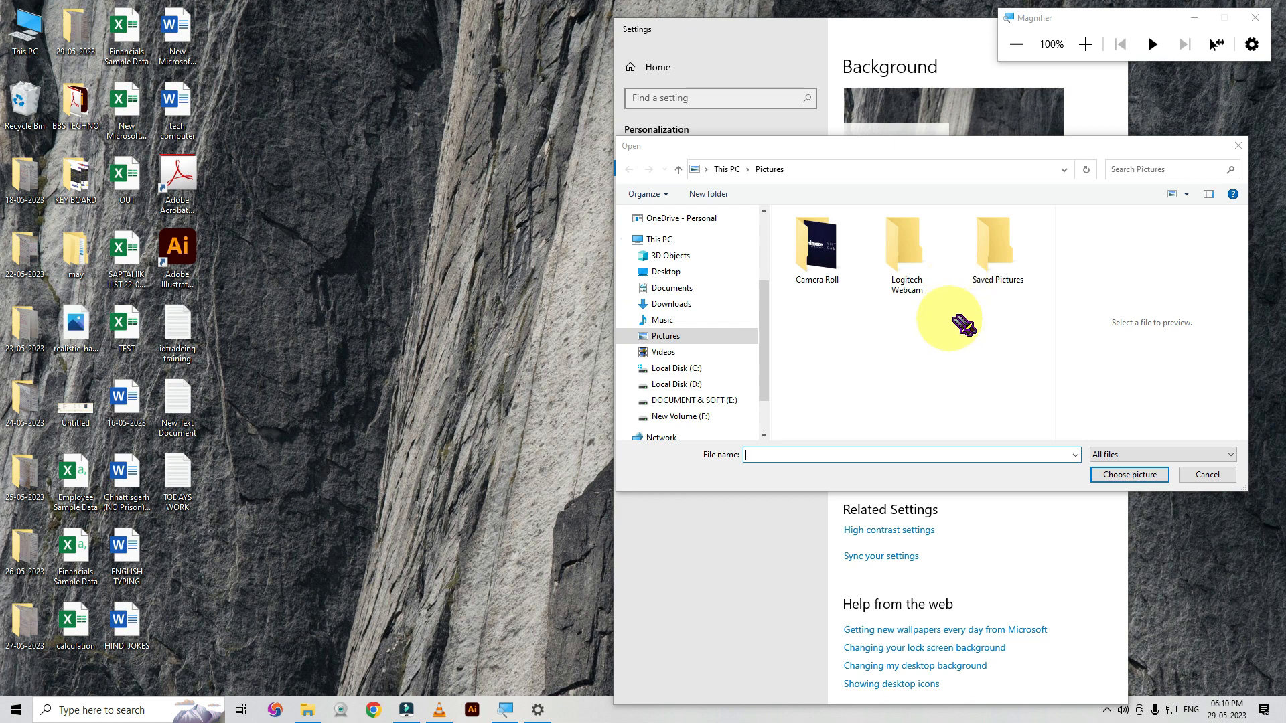
click(1238, 146)
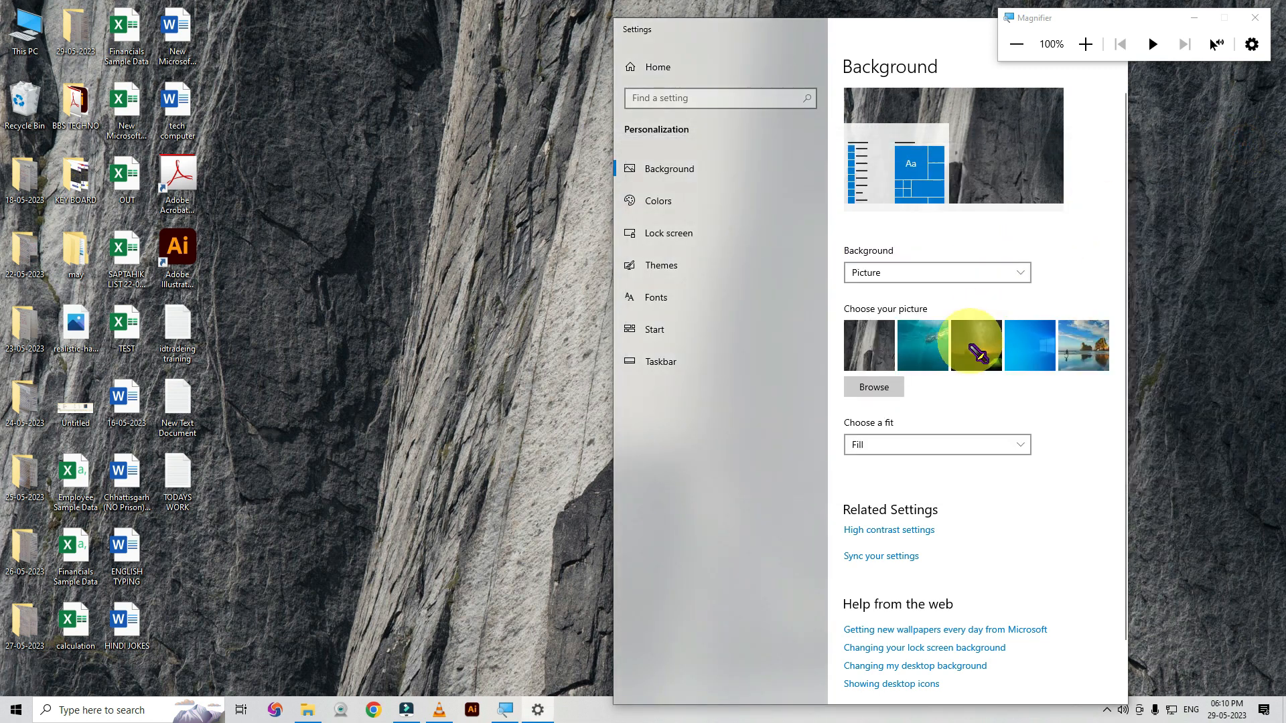
Maximize the Settings window and review the Colors and Lock screen personalization pages.
key(super+Up)
click(80, 181)
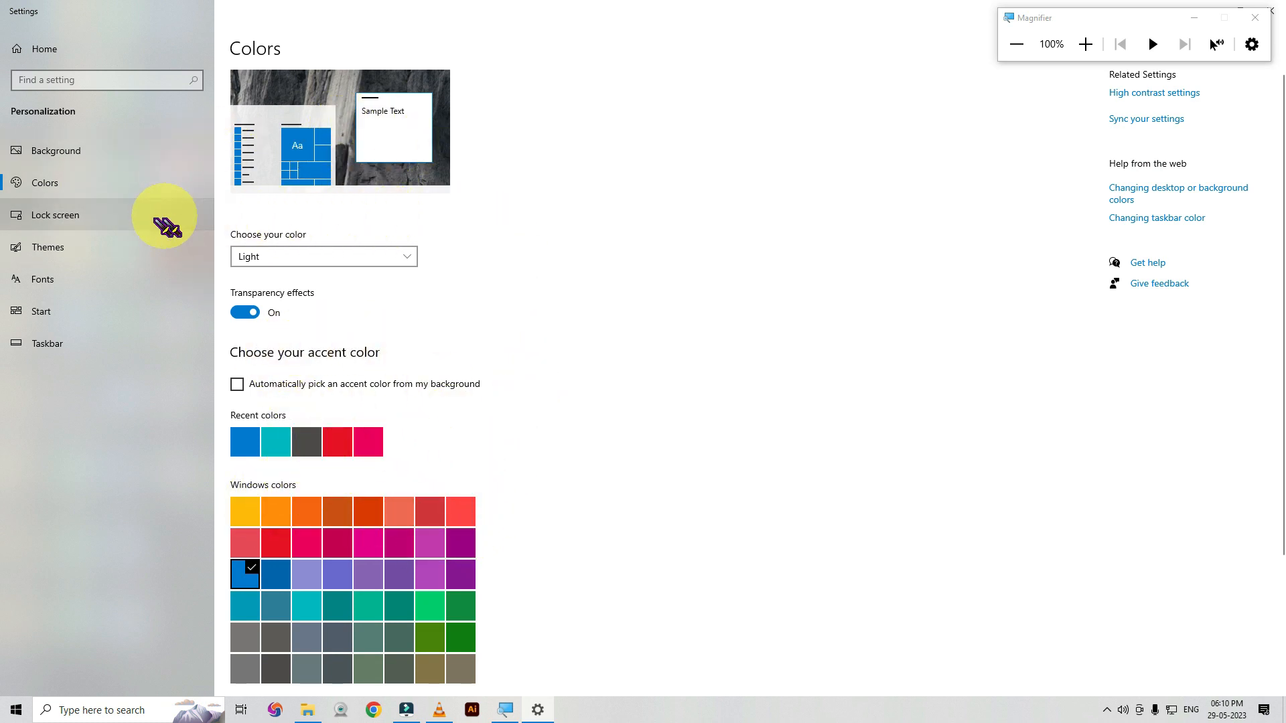
click(115, 225)
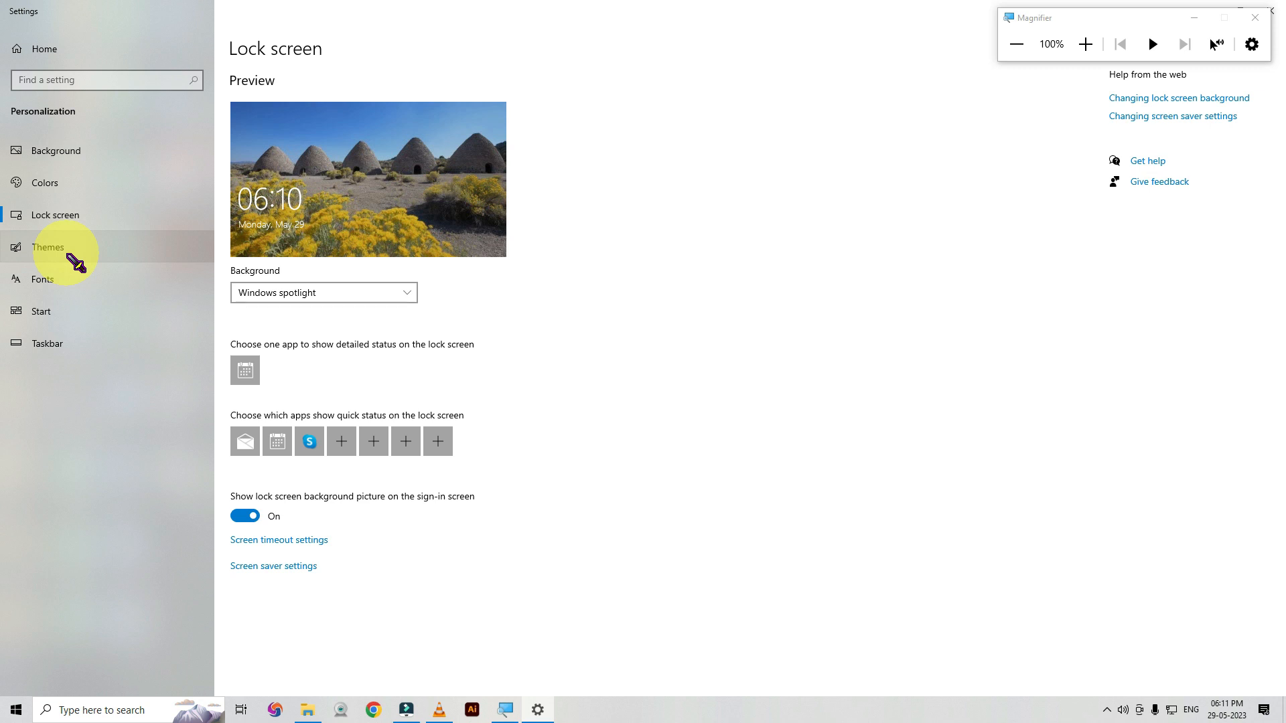
Review the Themes and Fonts personalization pages, including the available fonts, and open the Taskbar settings.
click(67, 254)
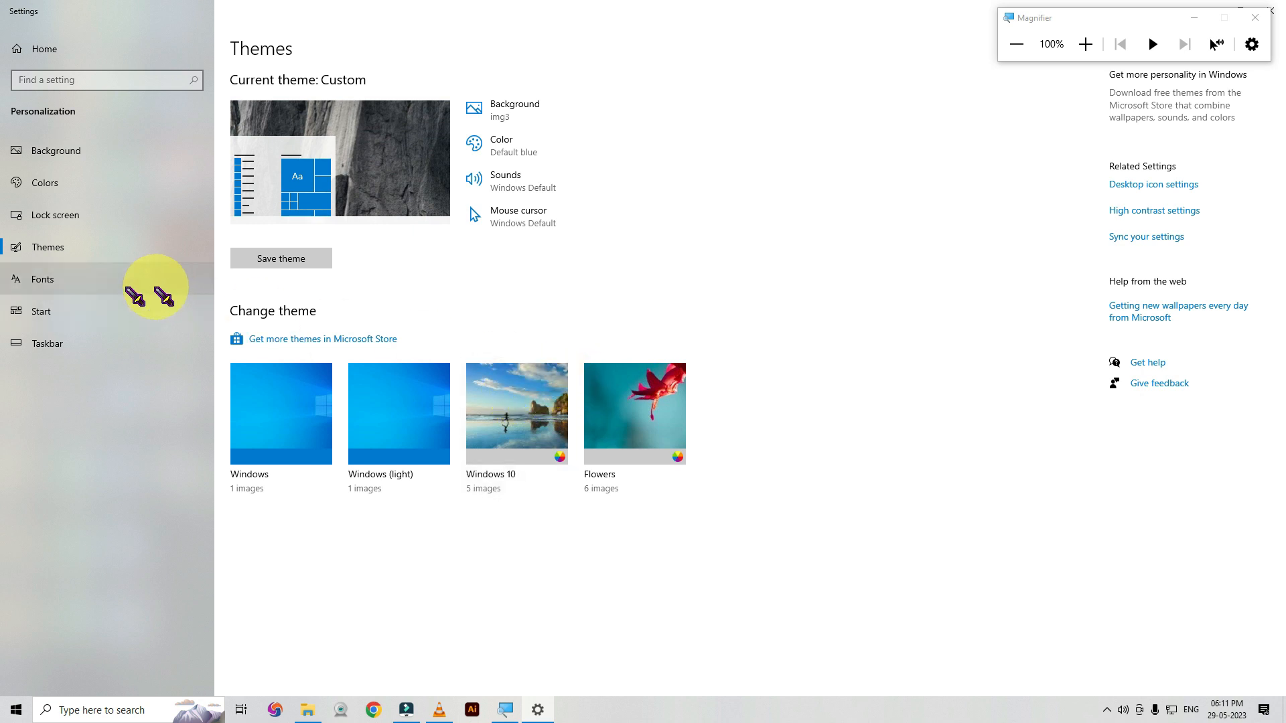
click(65, 287)
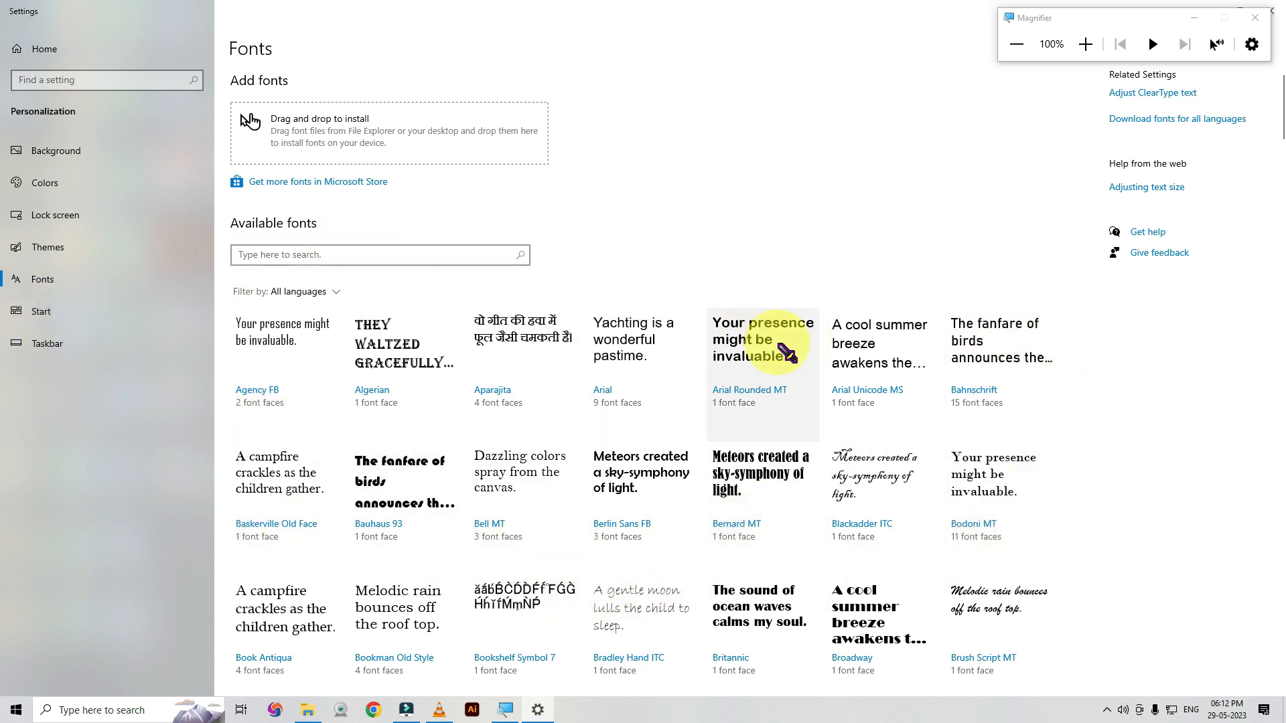
scroll(777, 335, down, 6)
scroll(789, 365, down, 6)
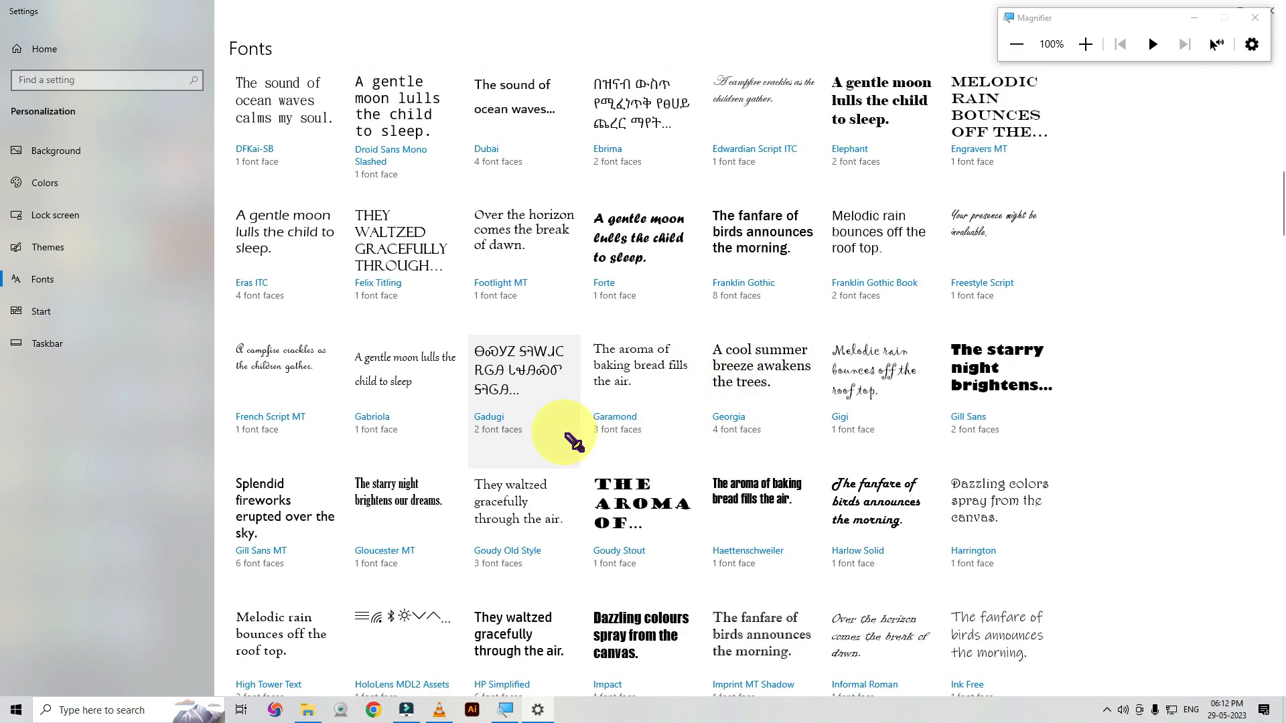
scroll(574, 442, up, 15)
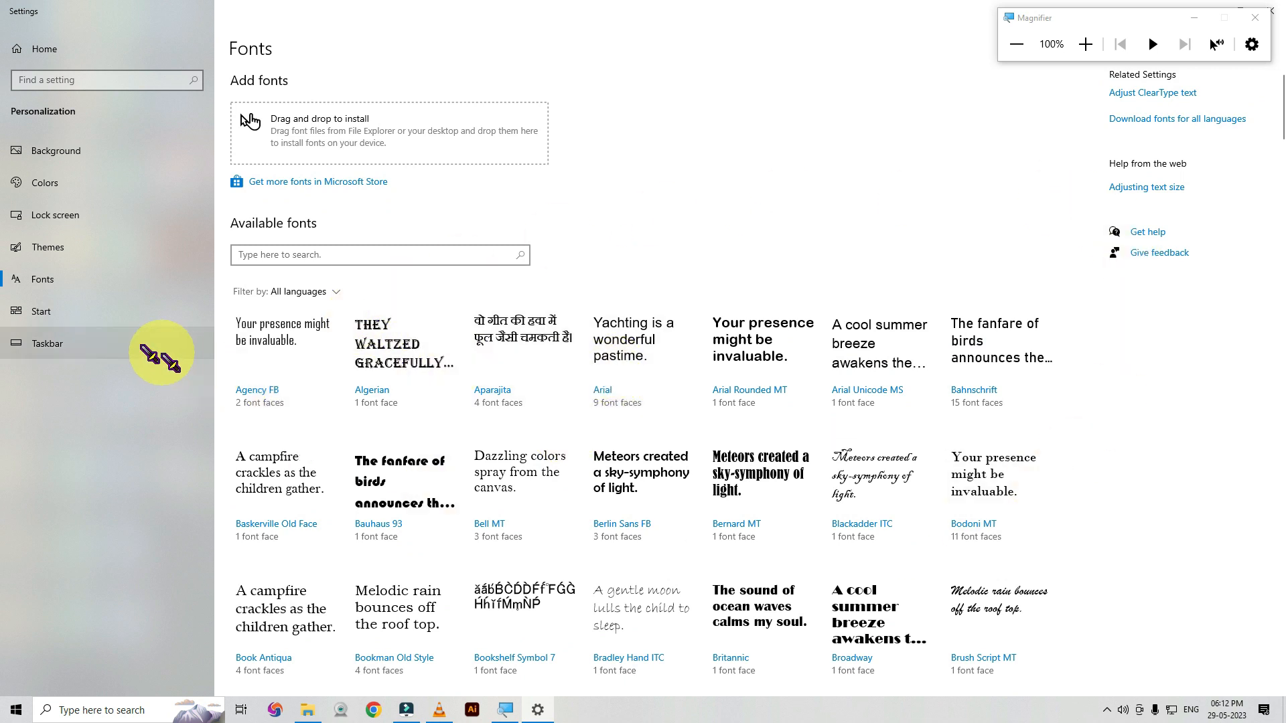
click(157, 343)
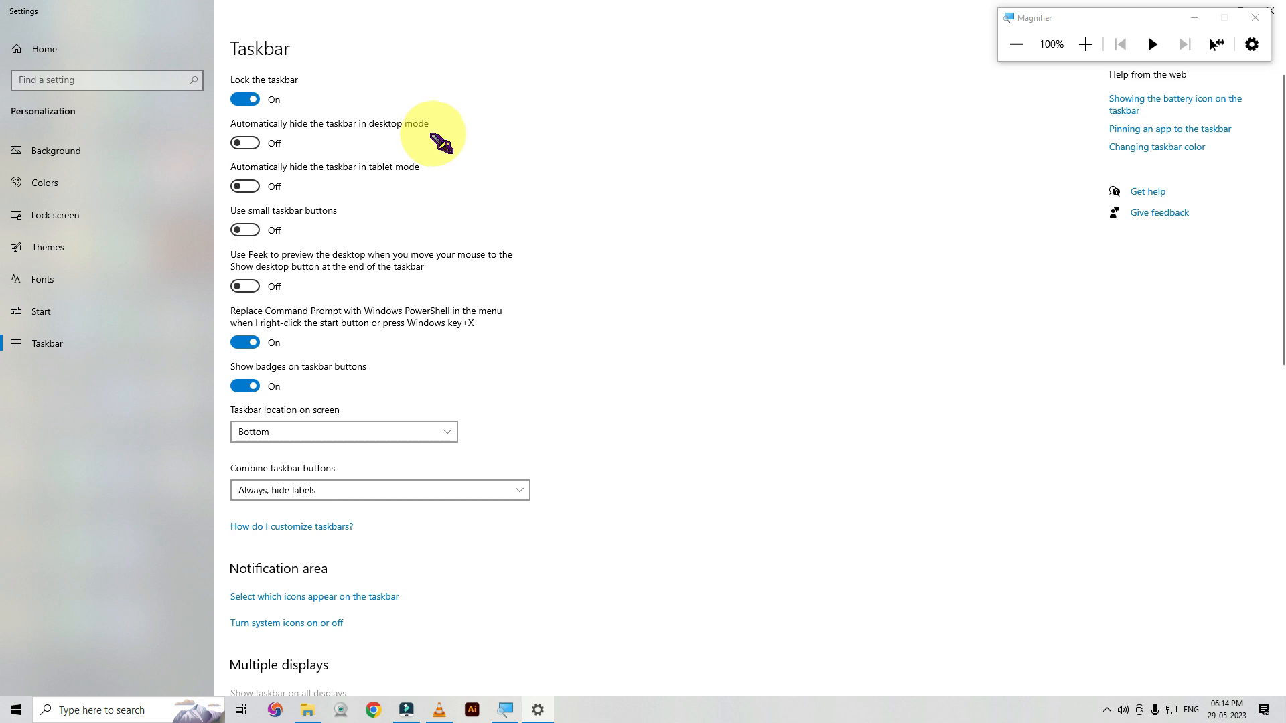
Turn on automatic taskbar hiding in desktop mode, reveal the hidden taskbar beside a smaller Settings window, and turn the hiding off again.
click(251, 143)
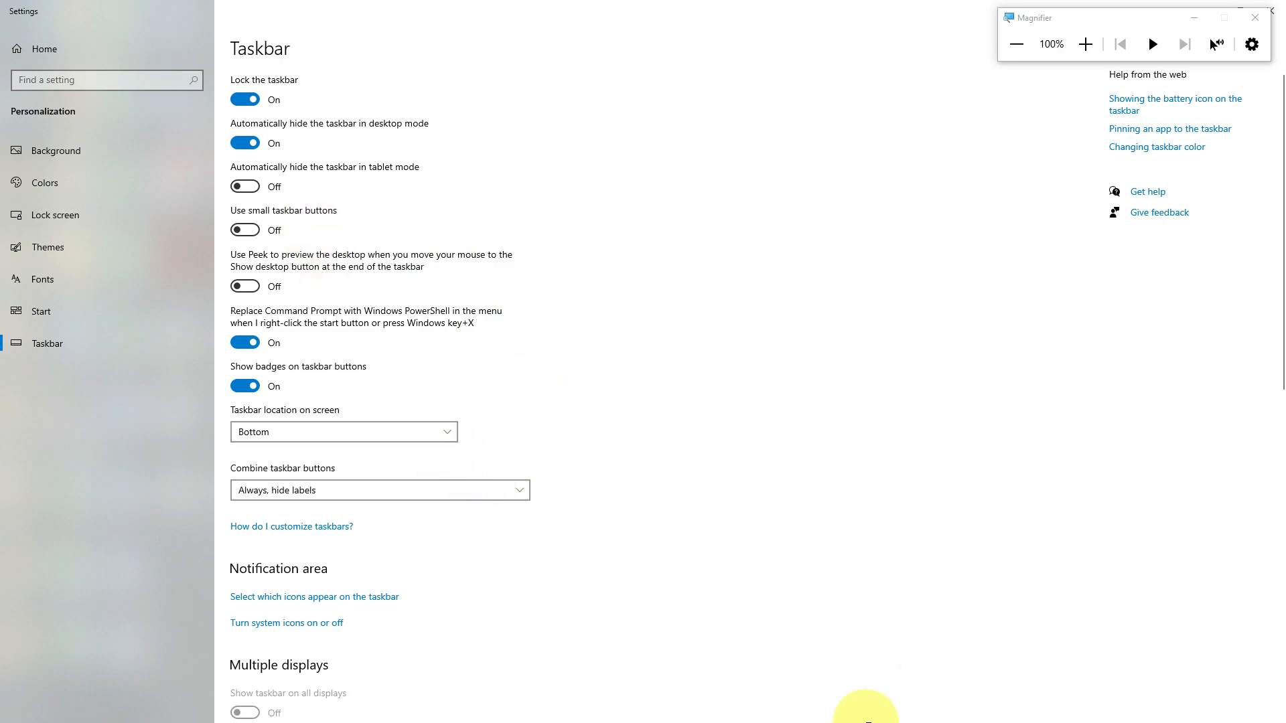
key(super+Down)
mouse_move(864, 722)
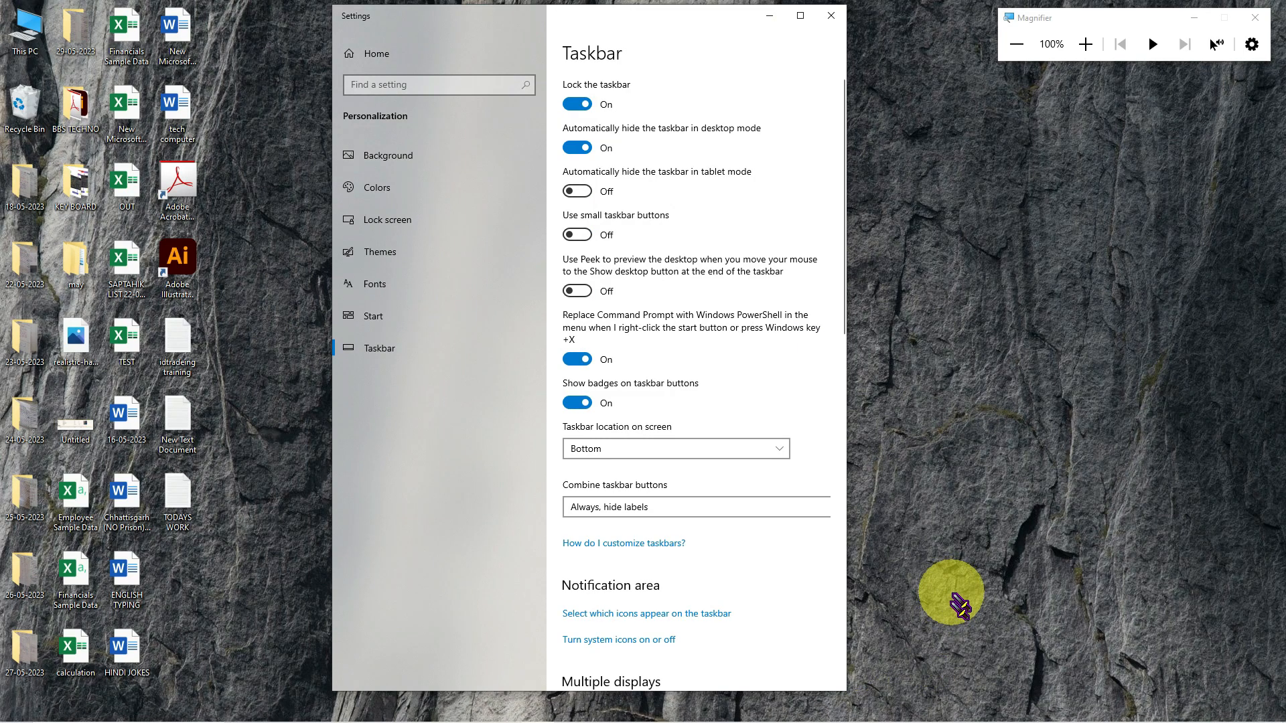
mouse_move(923, 721)
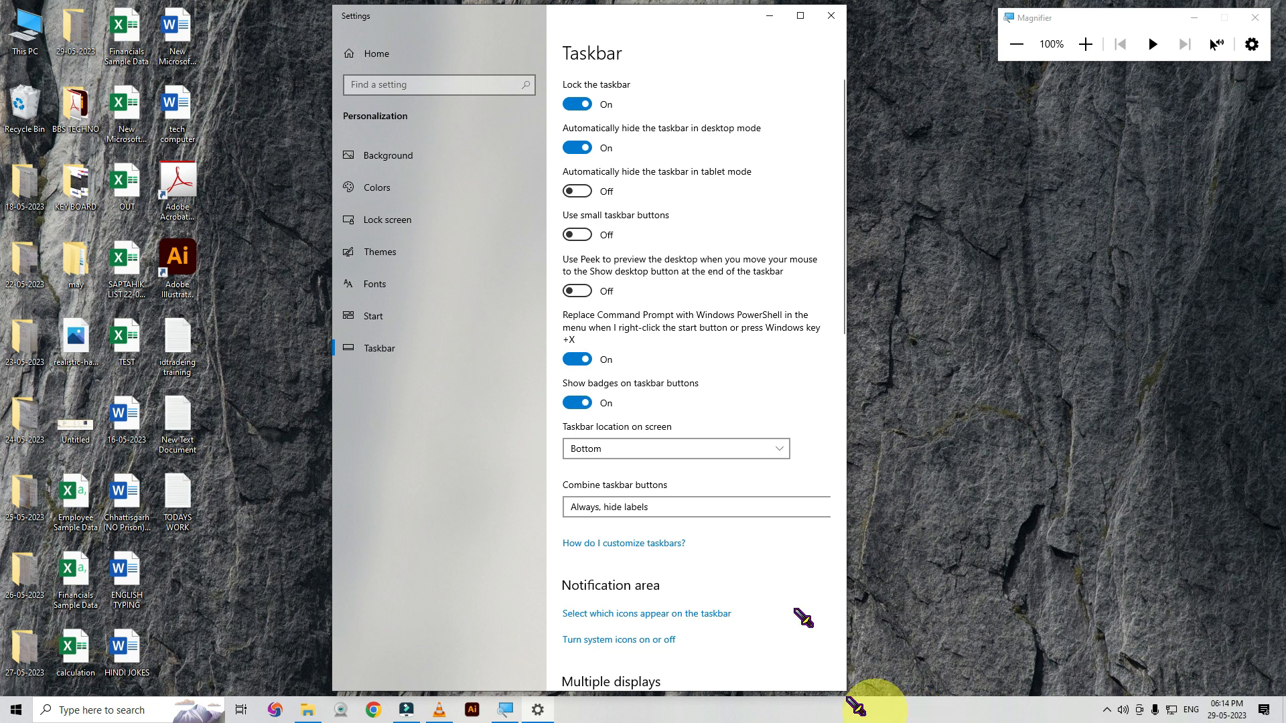
click(574, 148)
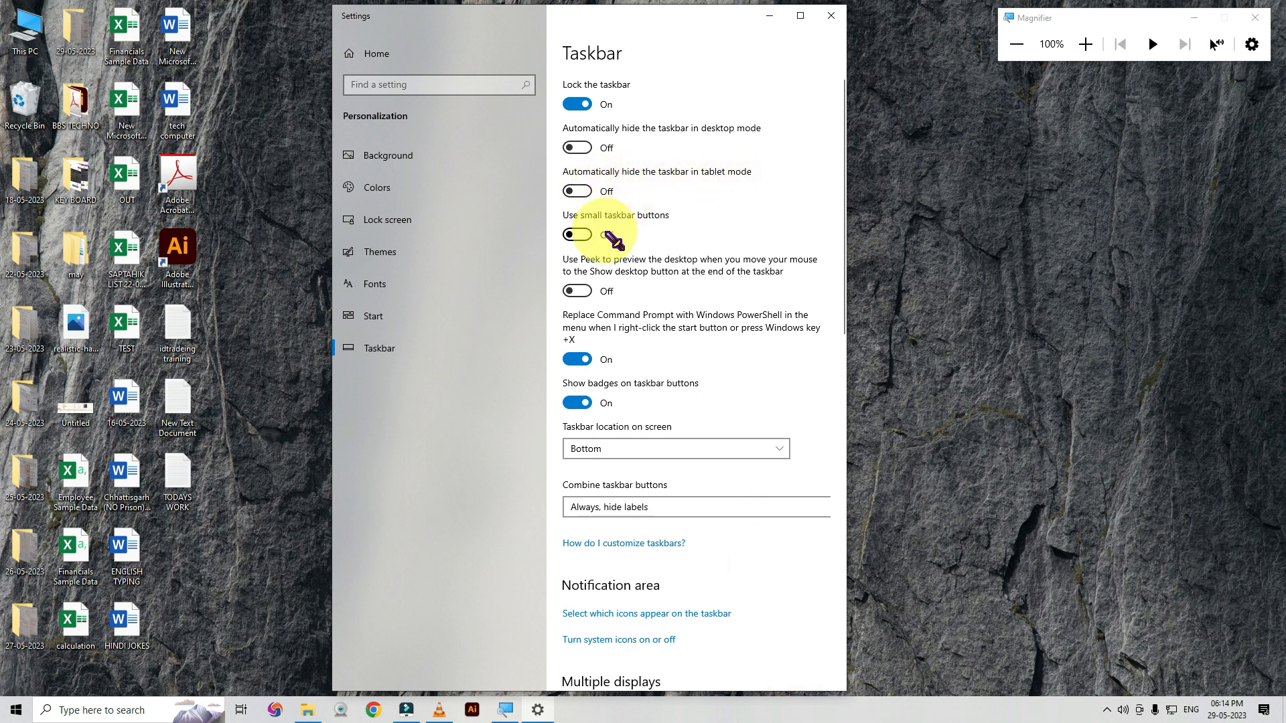
Maximize the Settings window, turn on Peek for previewing the desktop, and try the preview from the end of the taskbar.
click(802, 16)
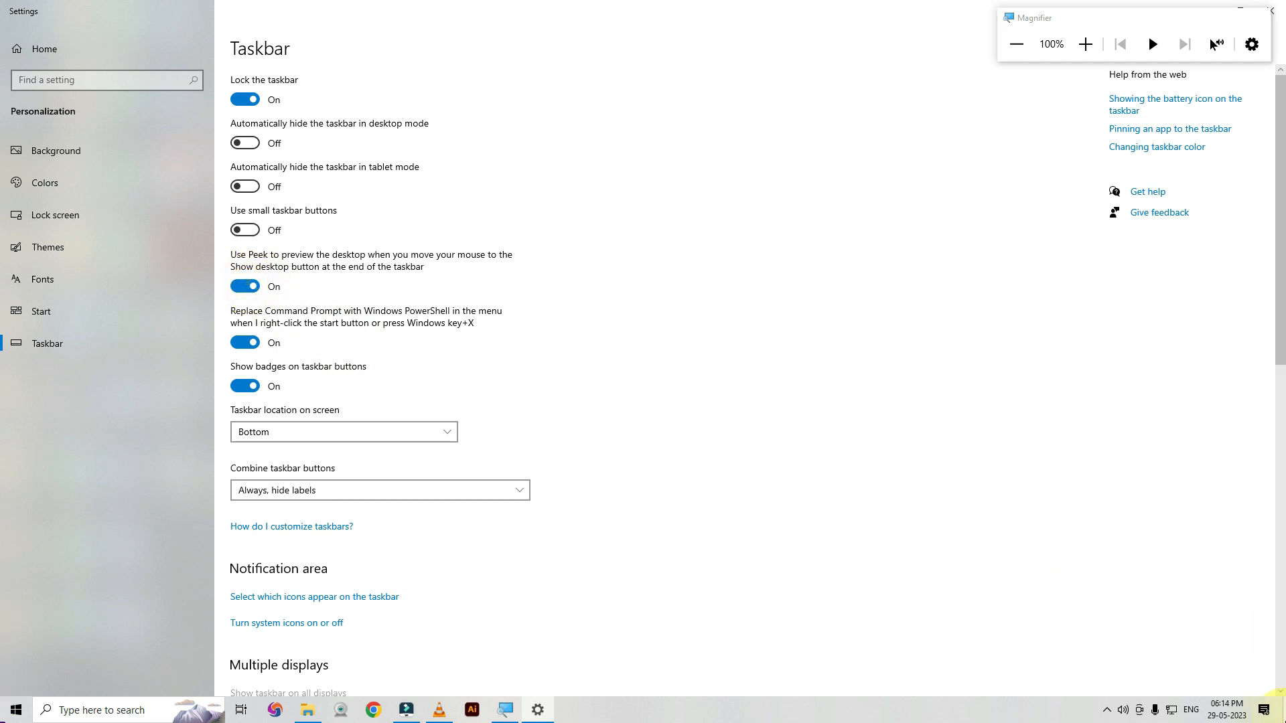
click(1279, 700)
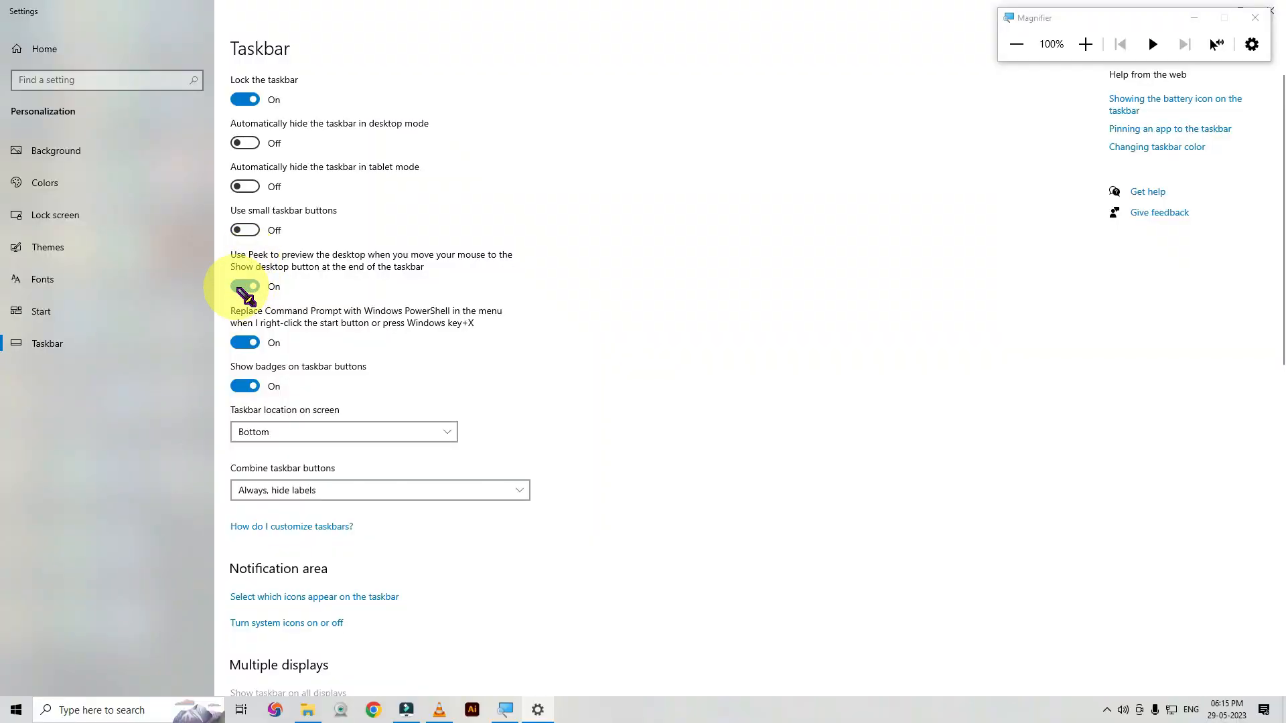
scroll(769, 367, down, 5)
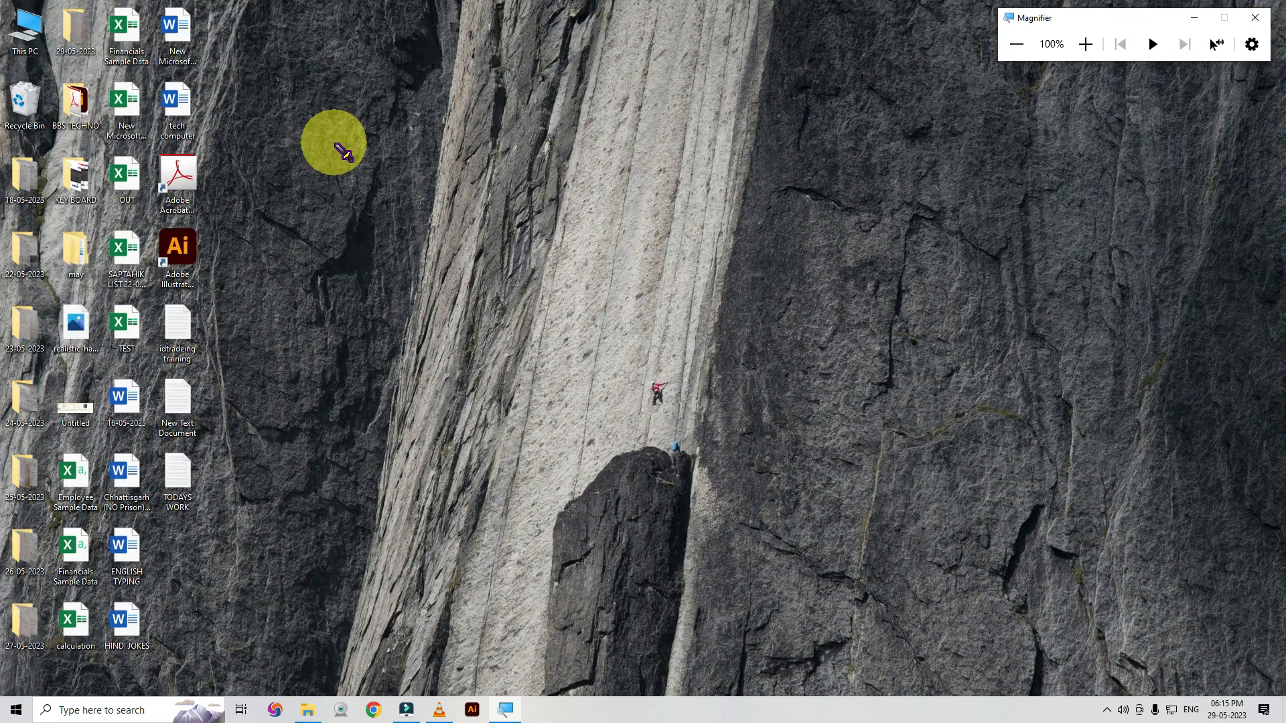
Show the desktop icon view options, switch the desktop icons to Large icons and return them to Medium icons.
right_click(482, 235)
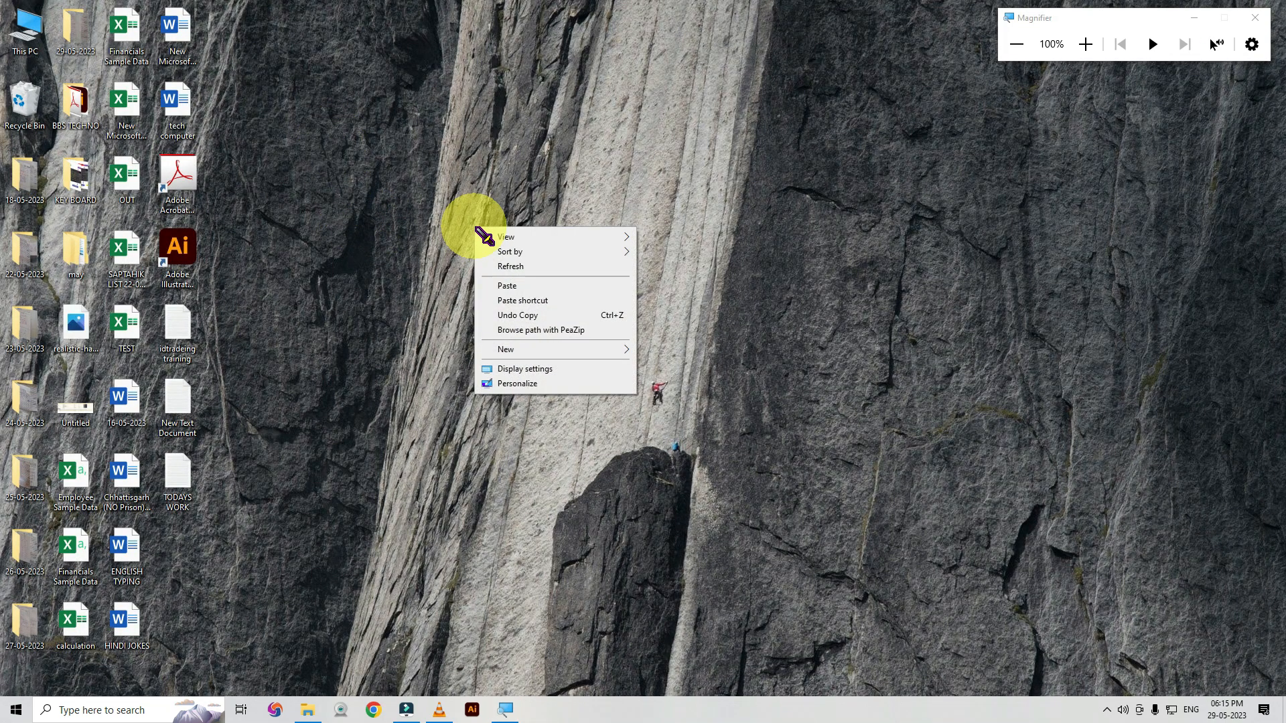
click(509, 239)
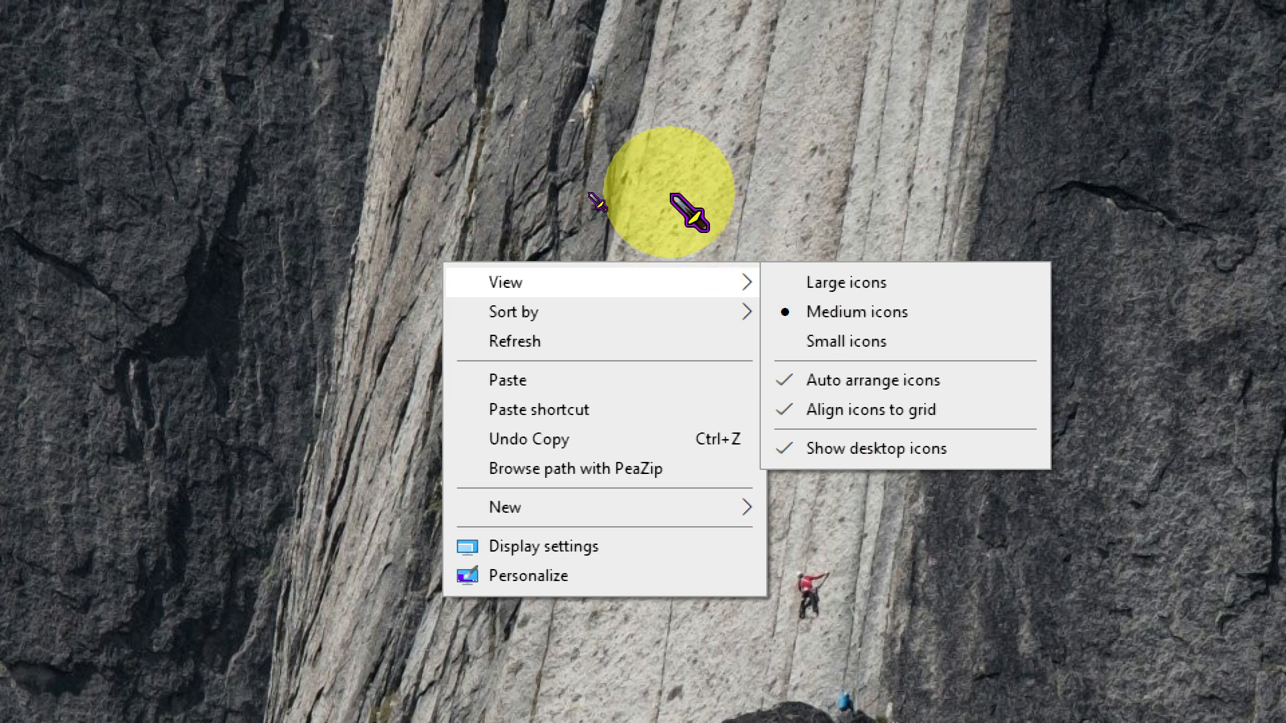
key(super+minus)
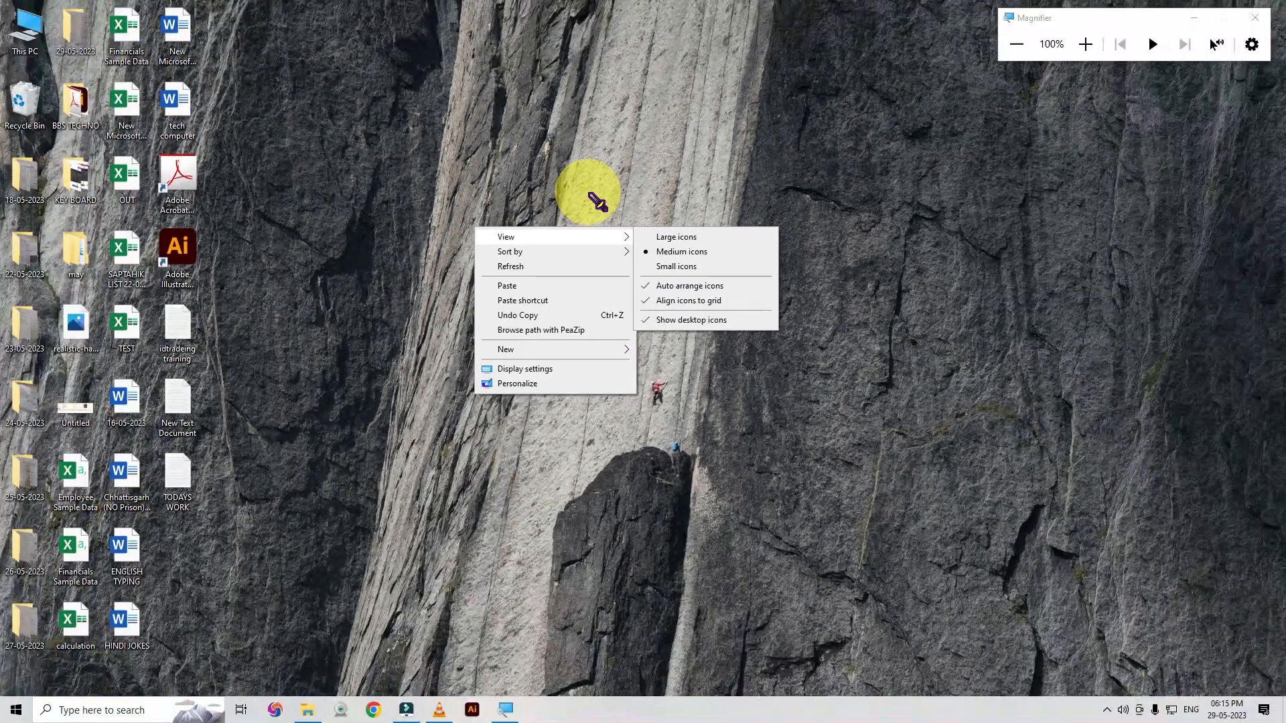
click(678, 238)
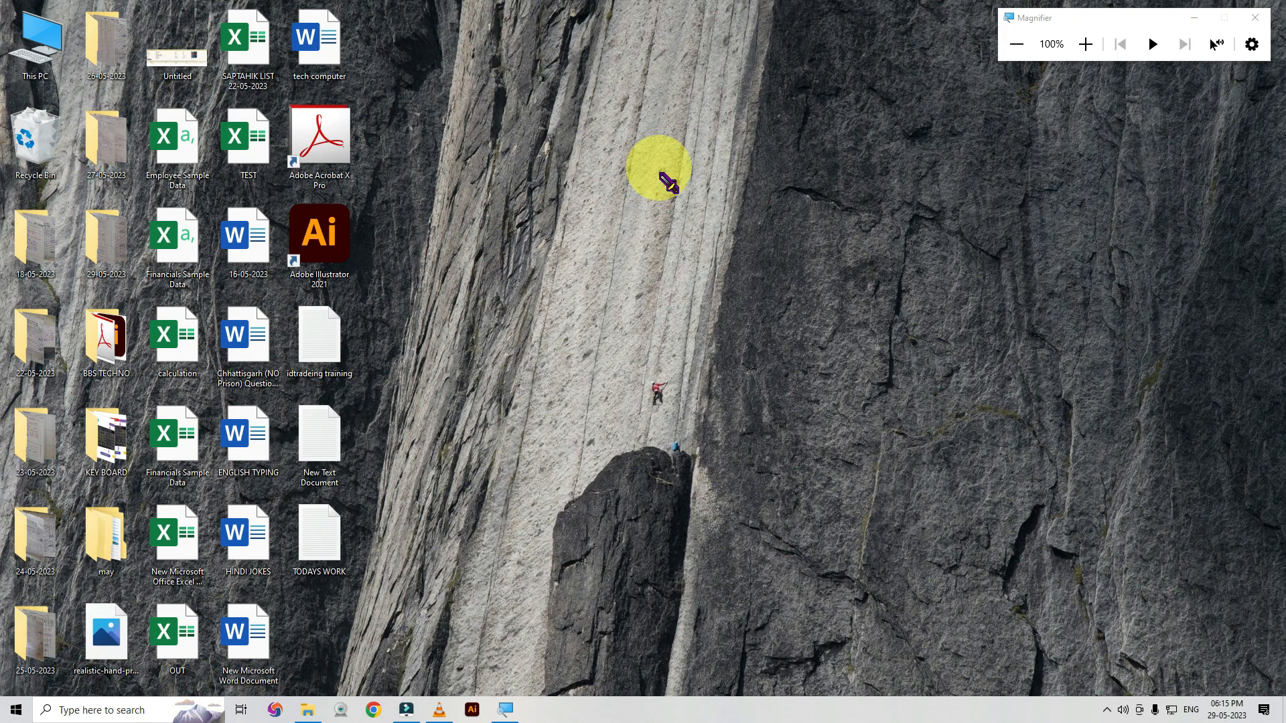
right_click(644, 158)
mouse_move(666, 165)
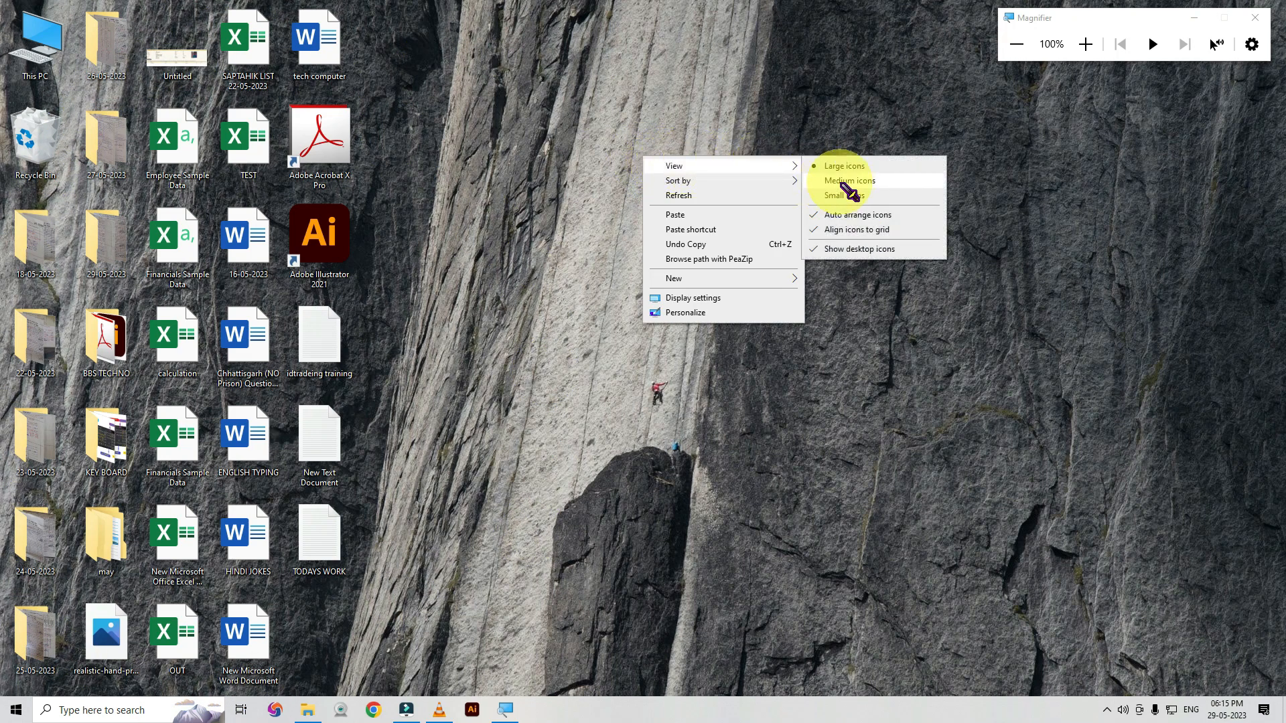
click(845, 181)
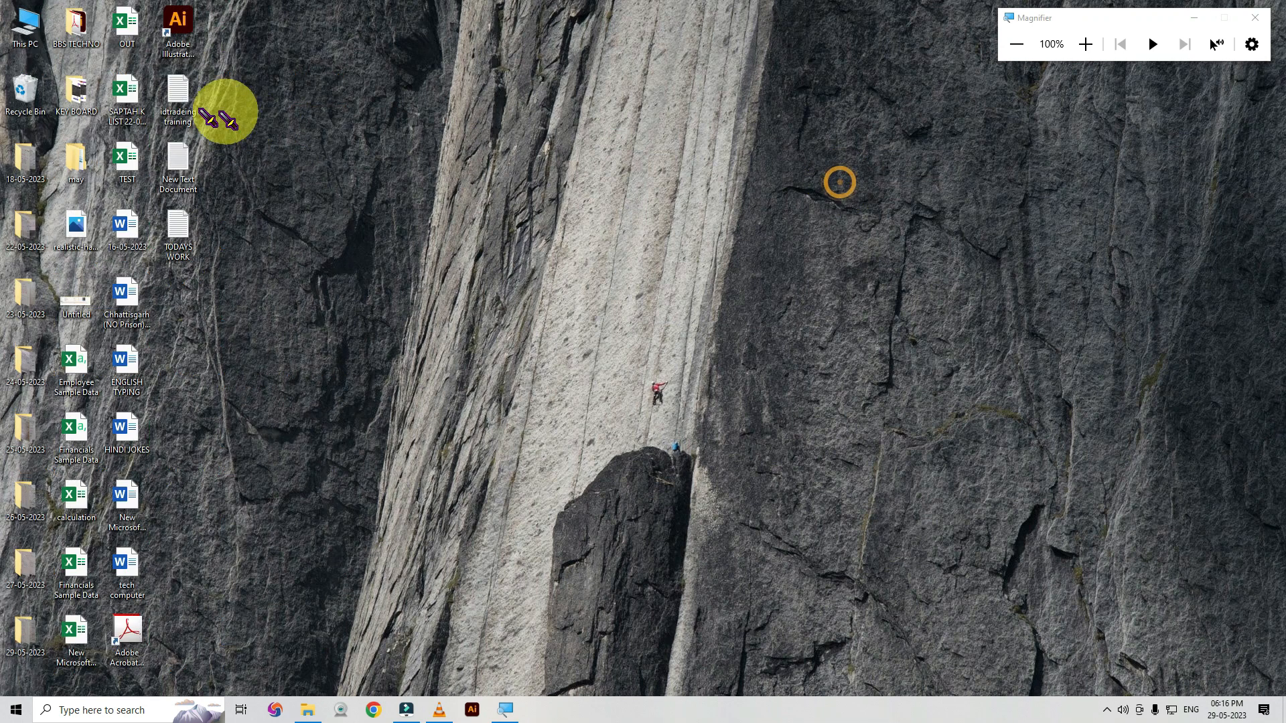
Switch the desktop icons to Small icons and set them back to Medium icons.
right_click(493, 111)
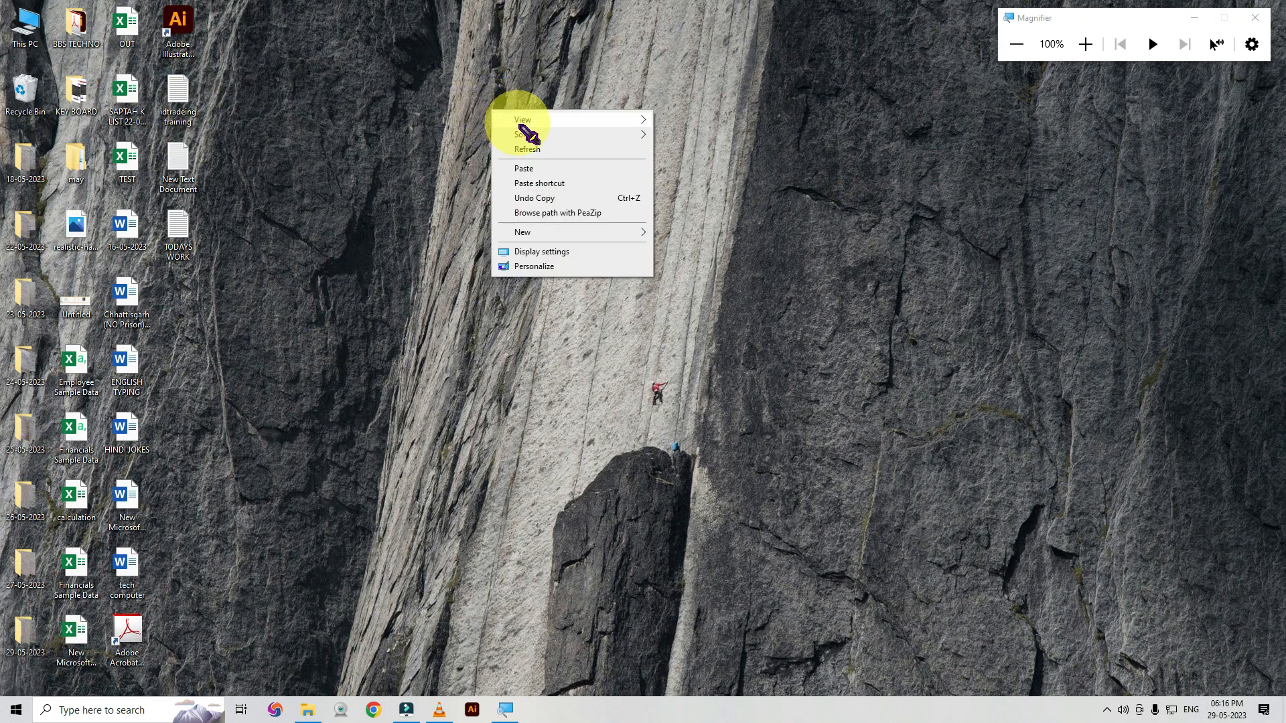
mouse_move(611, 135)
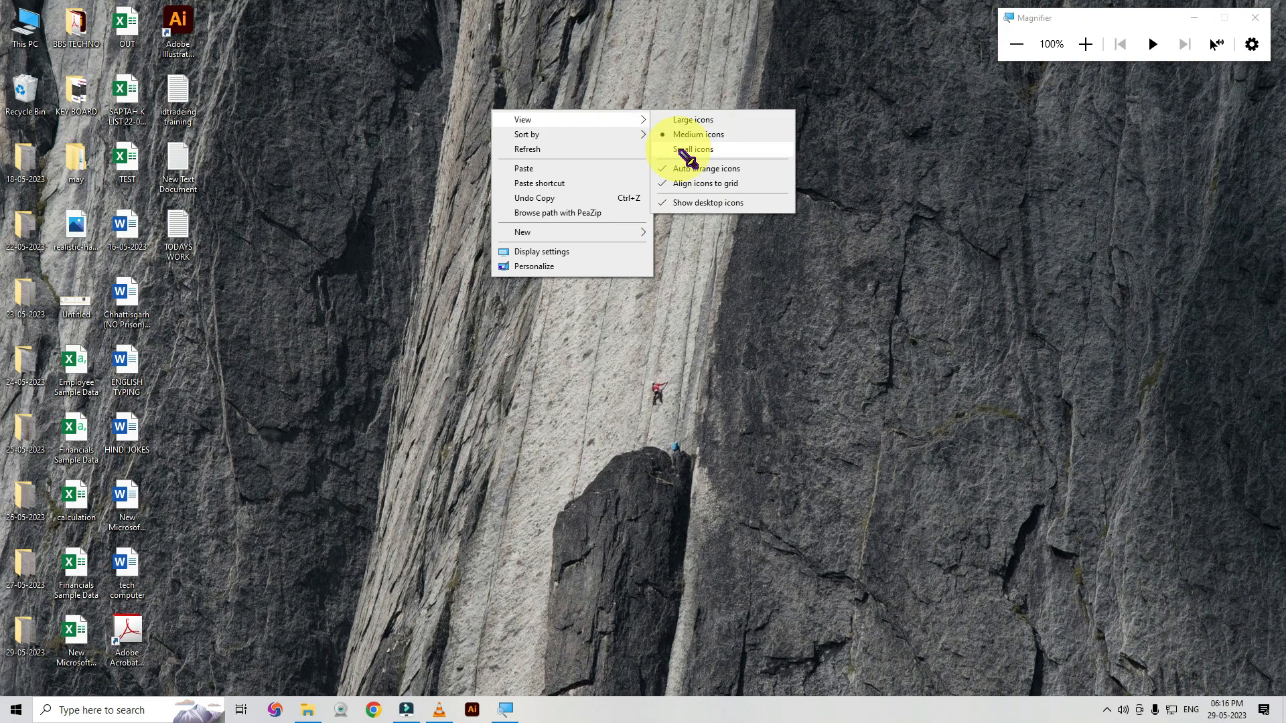
click(686, 158)
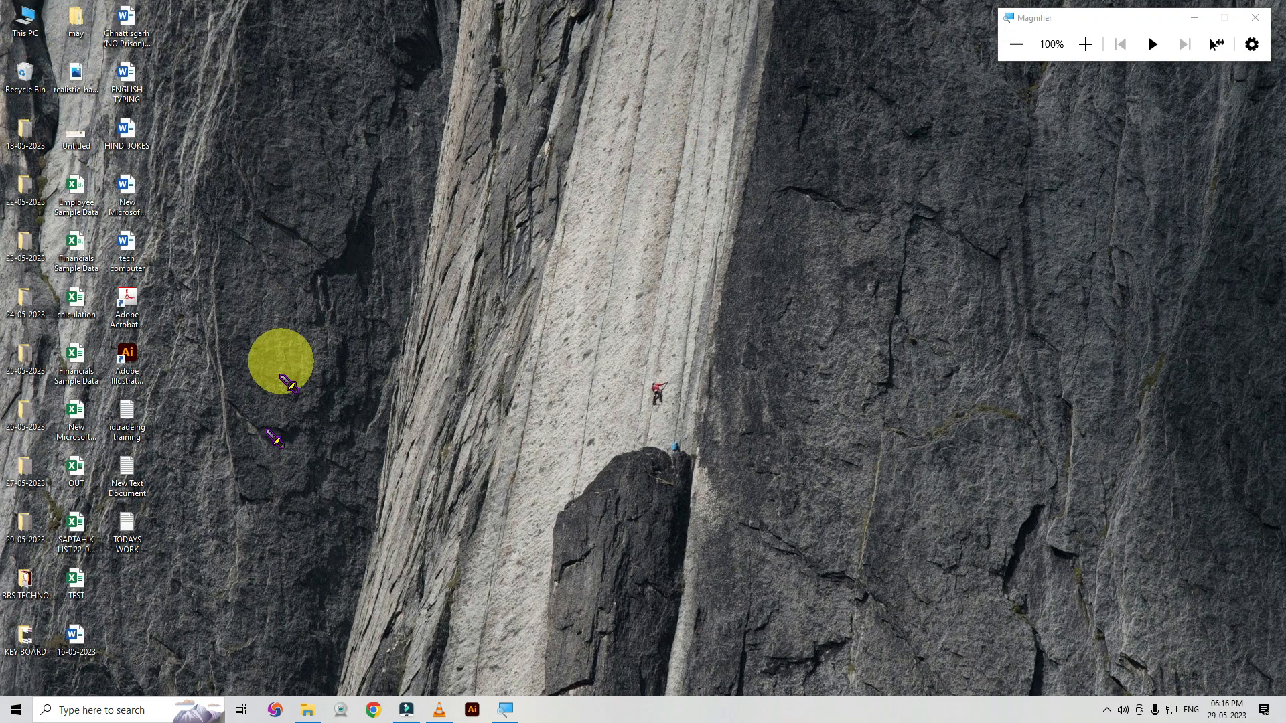
right_click(514, 118)
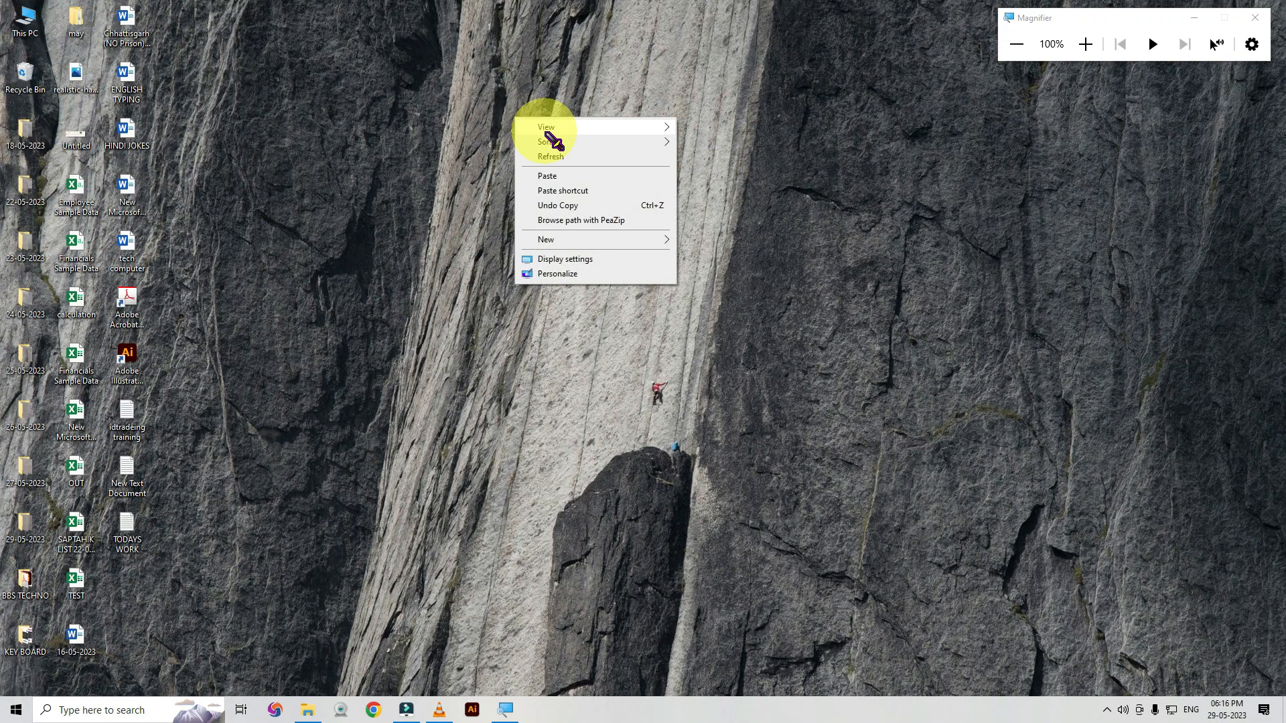
mouse_move(603, 127)
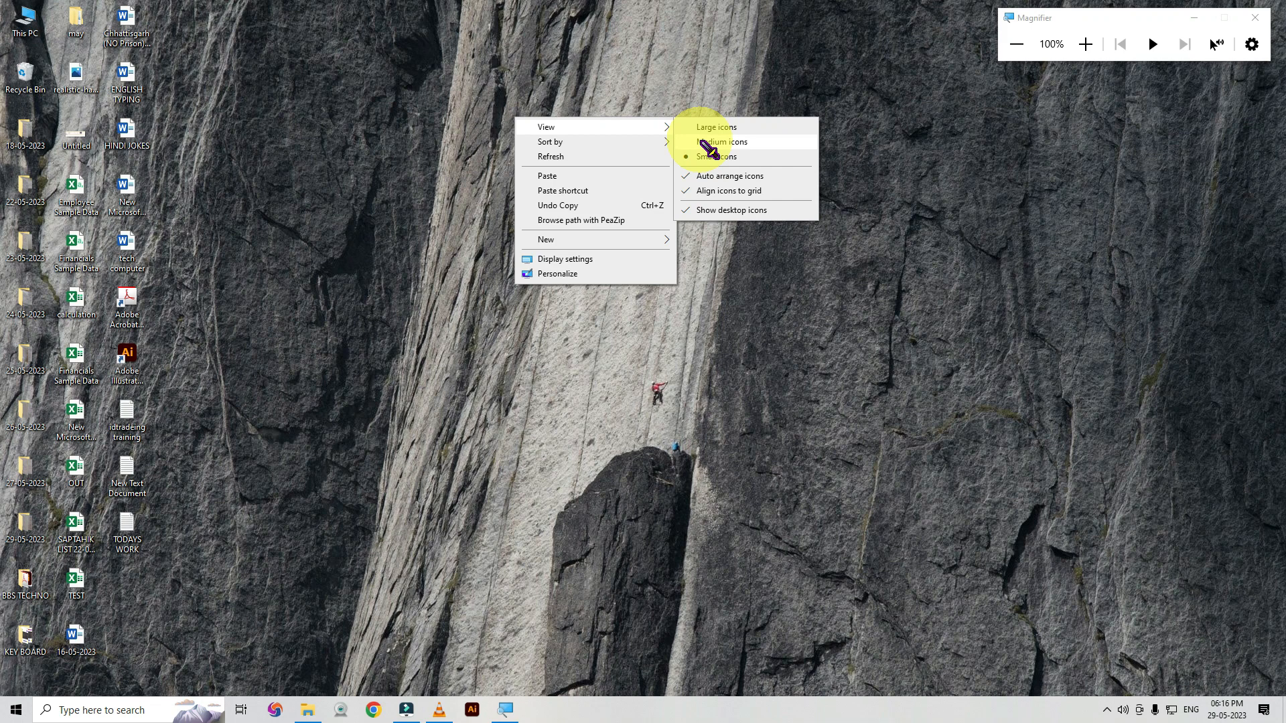
click(702, 142)
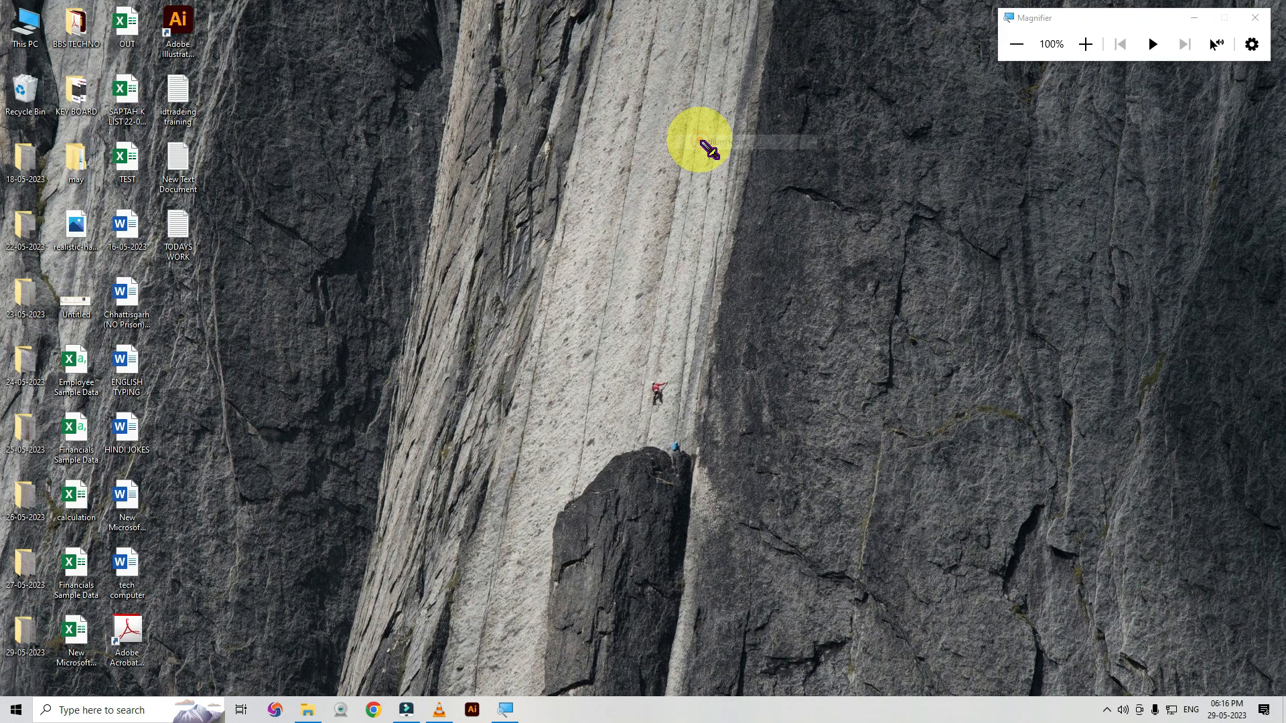
Turn off Auto arrange icons for the desktop.
right_click(471, 97)
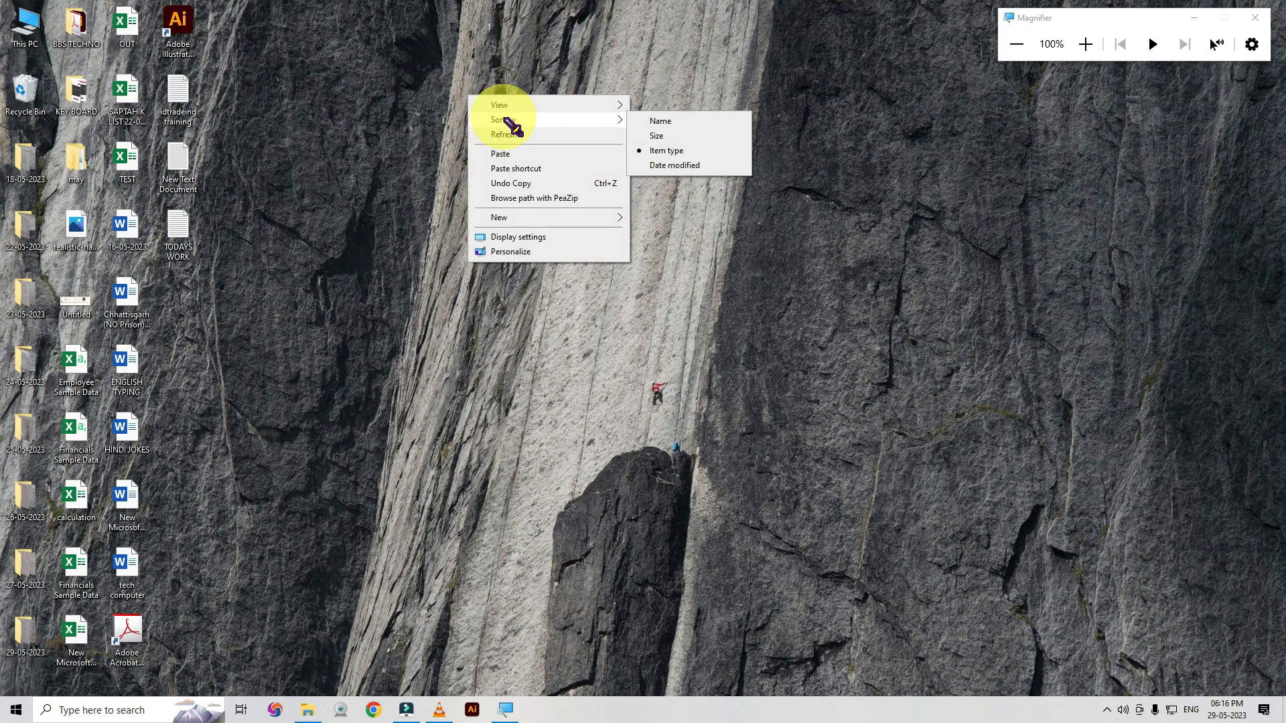
mouse_move(506, 107)
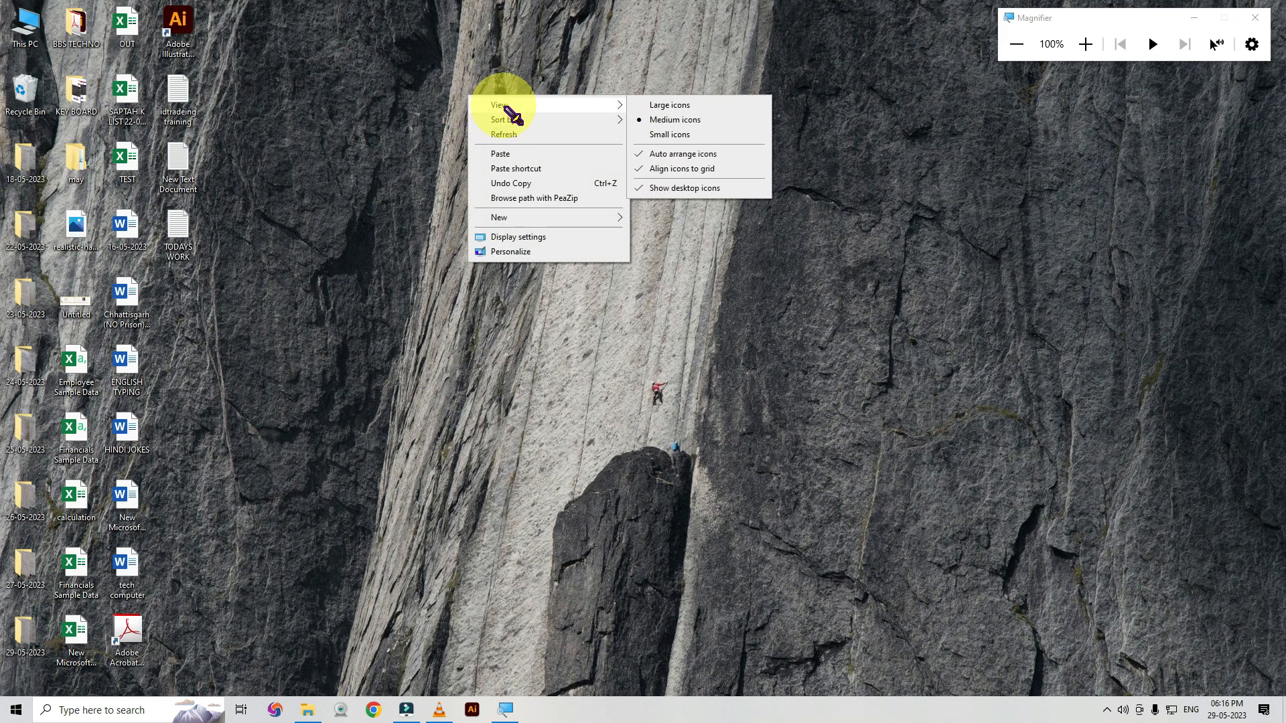
click(656, 156)
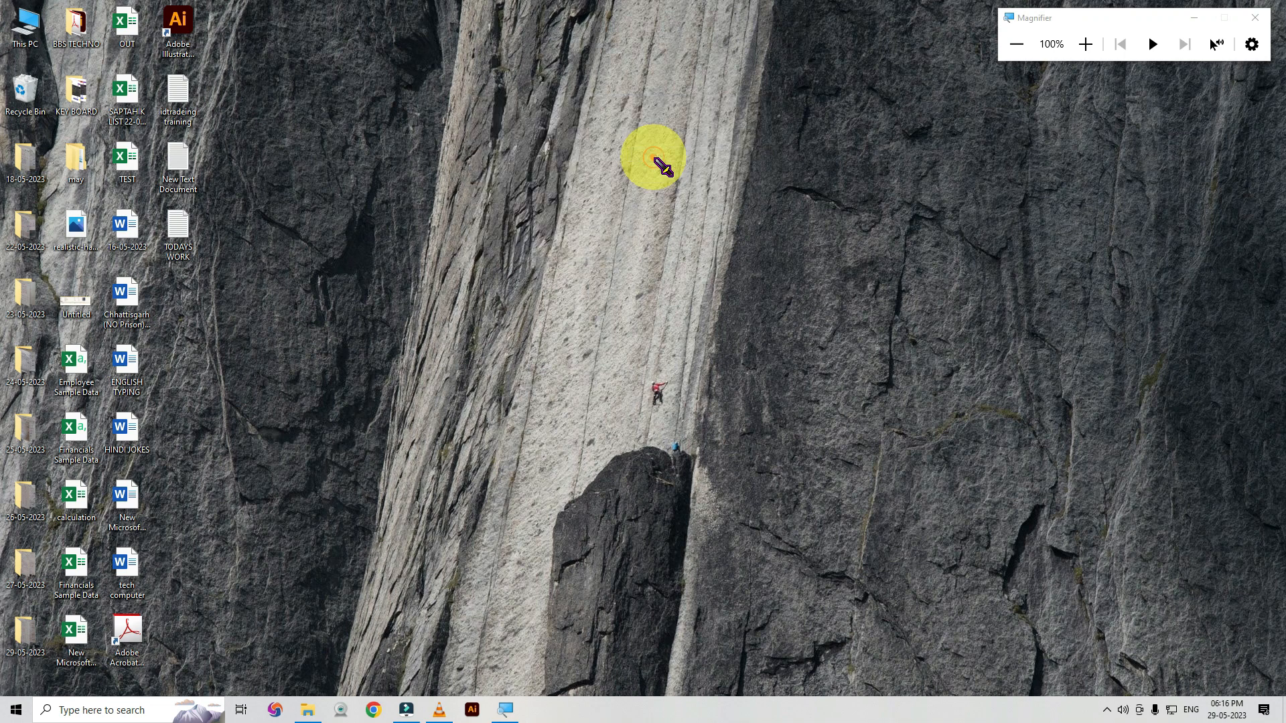
Move the TEST, OUT, Employee Sample Data and calculation files out of the icon columns to separate free spots on the desktop.
right_click(441, 105)
click(127, 161)
drag(128, 160, 793, 288)
drag(127, 27, 838, 99)
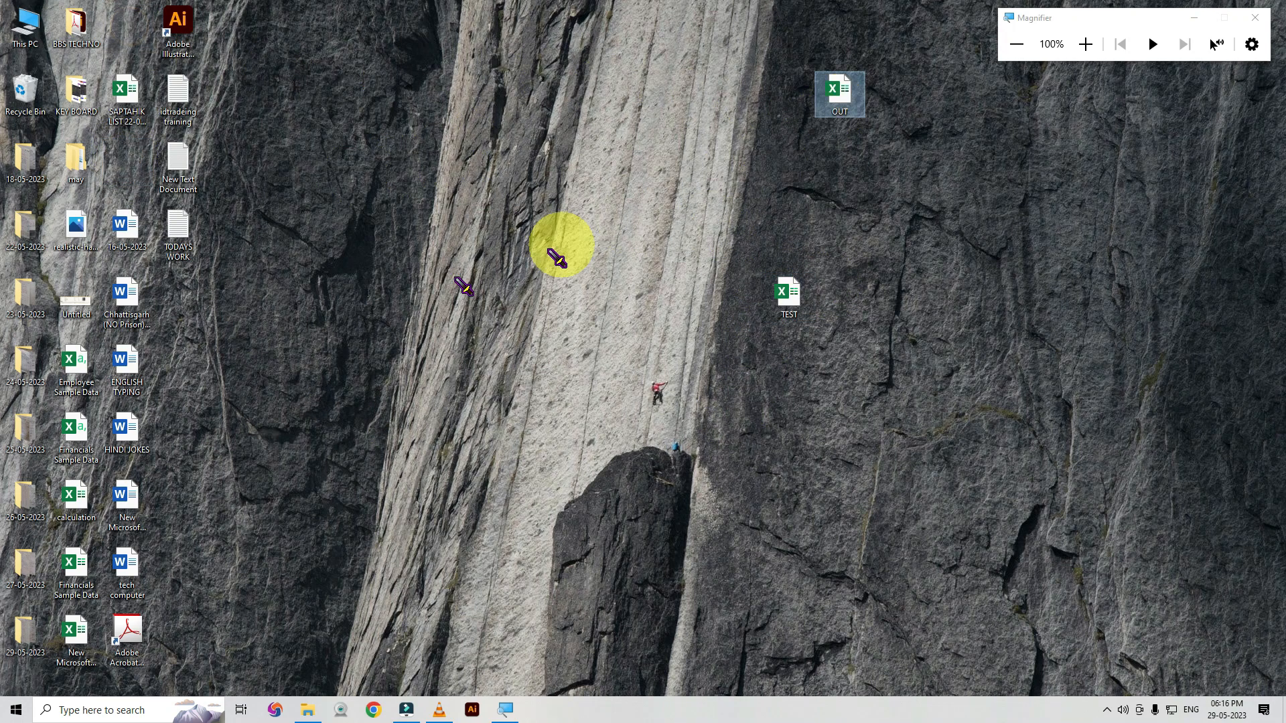
drag(87, 368, 994, 443)
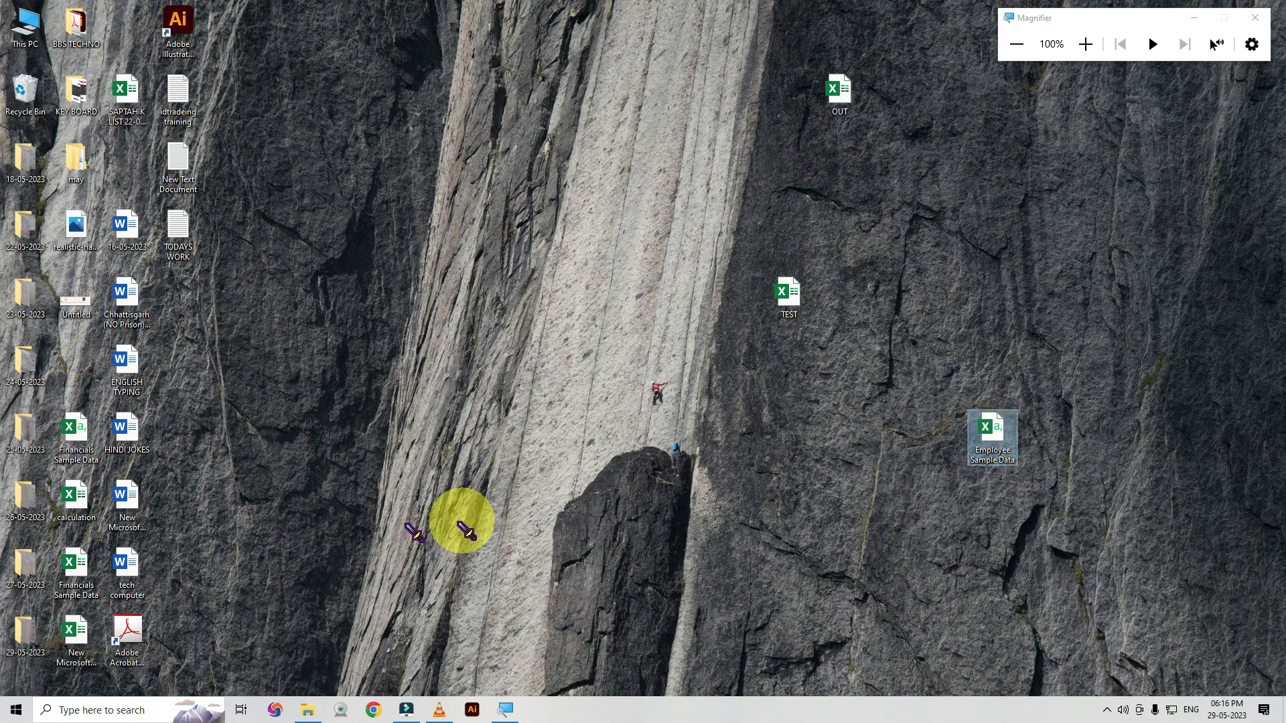
drag(83, 511, 538, 173)
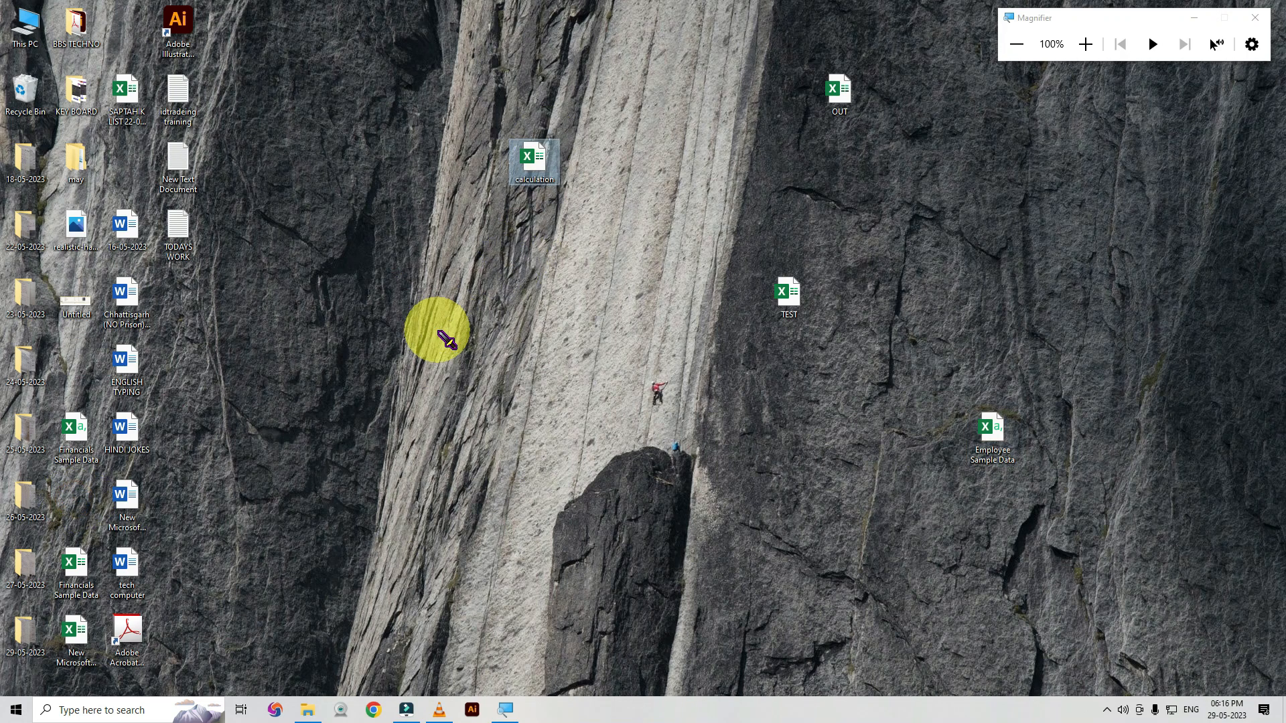
Create a new folder and a new Microsoft Word document in the middle of the desktop, keeping their default names.
right_click(439, 333)
mouse_move(525, 453)
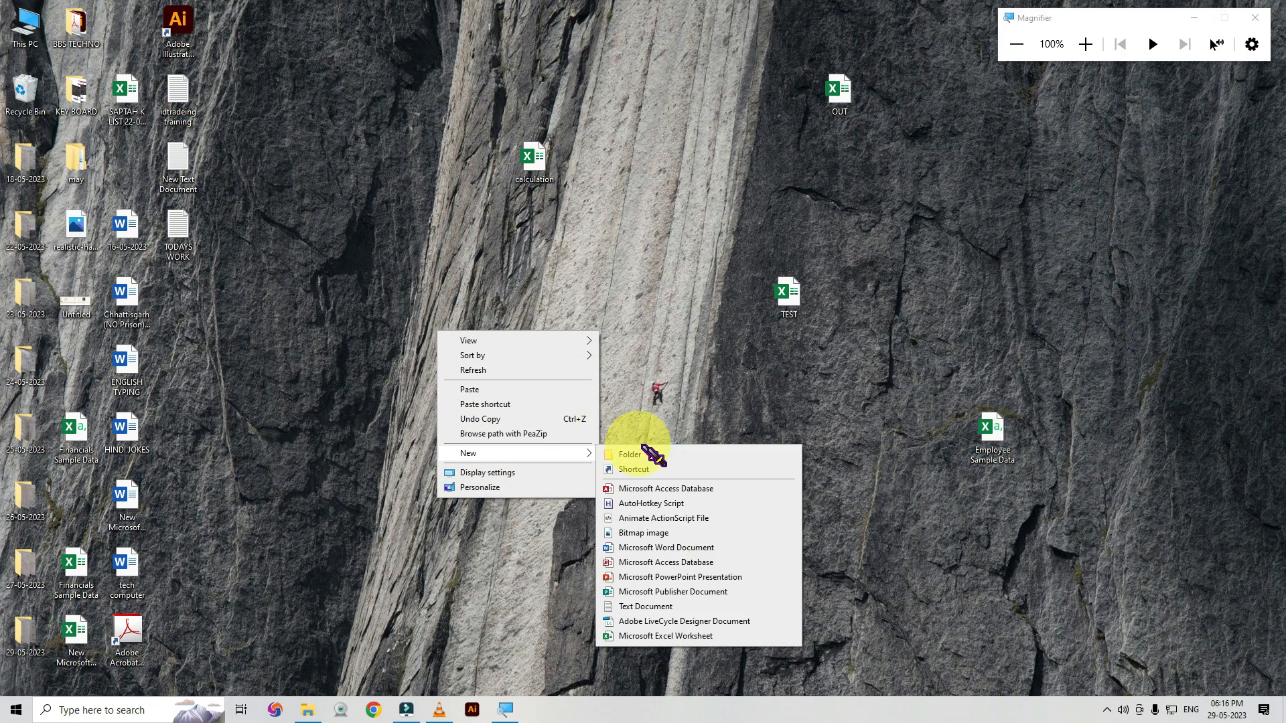
click(644, 455)
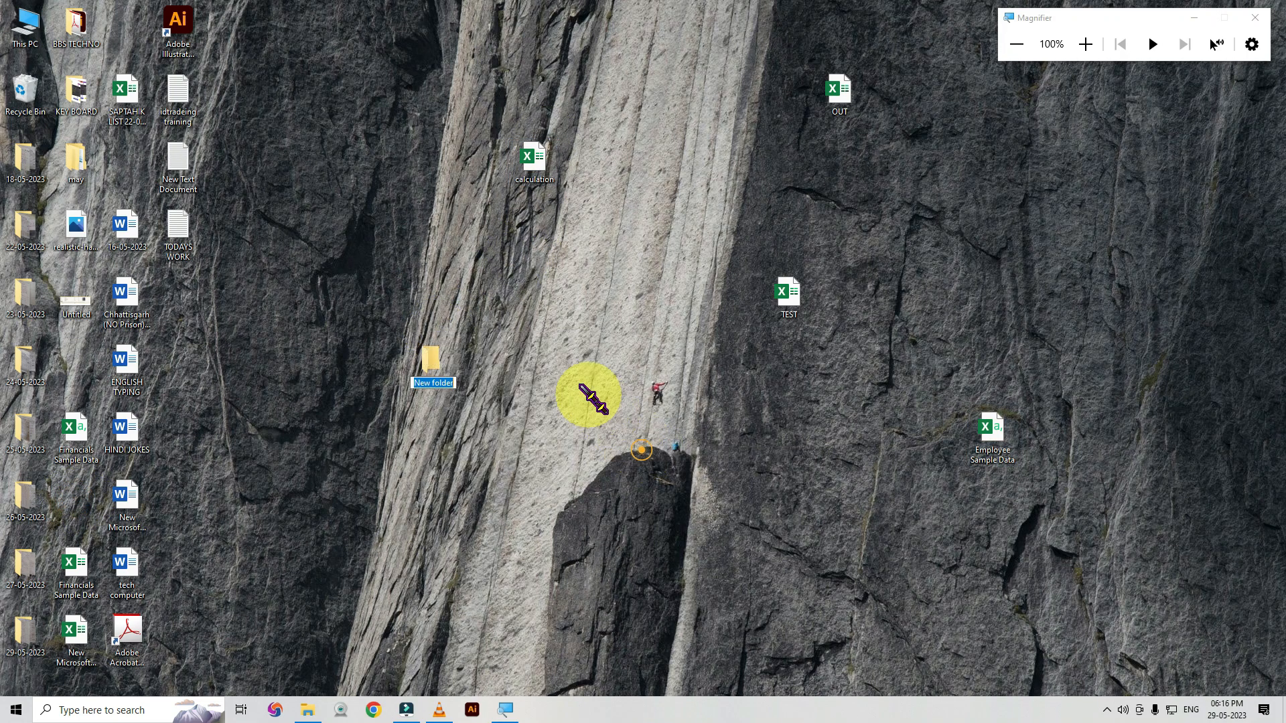
right_click(528, 306)
mouse_move(624, 429)
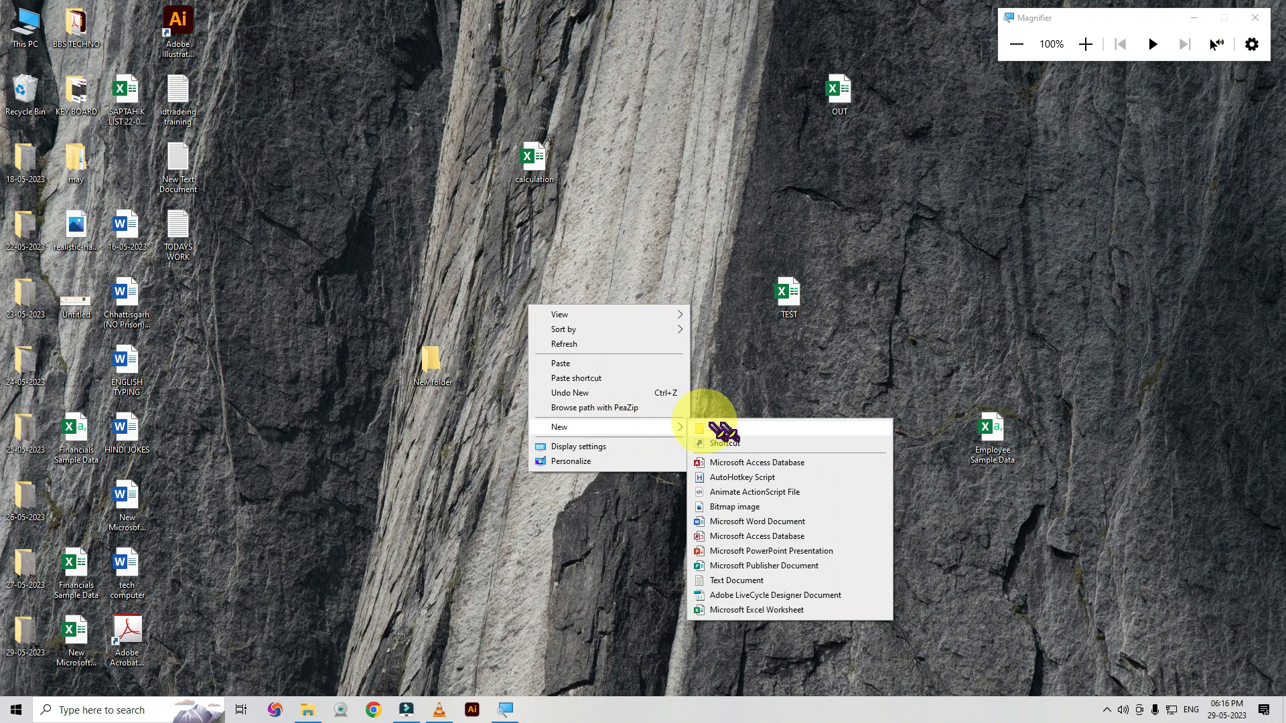
click(775, 524)
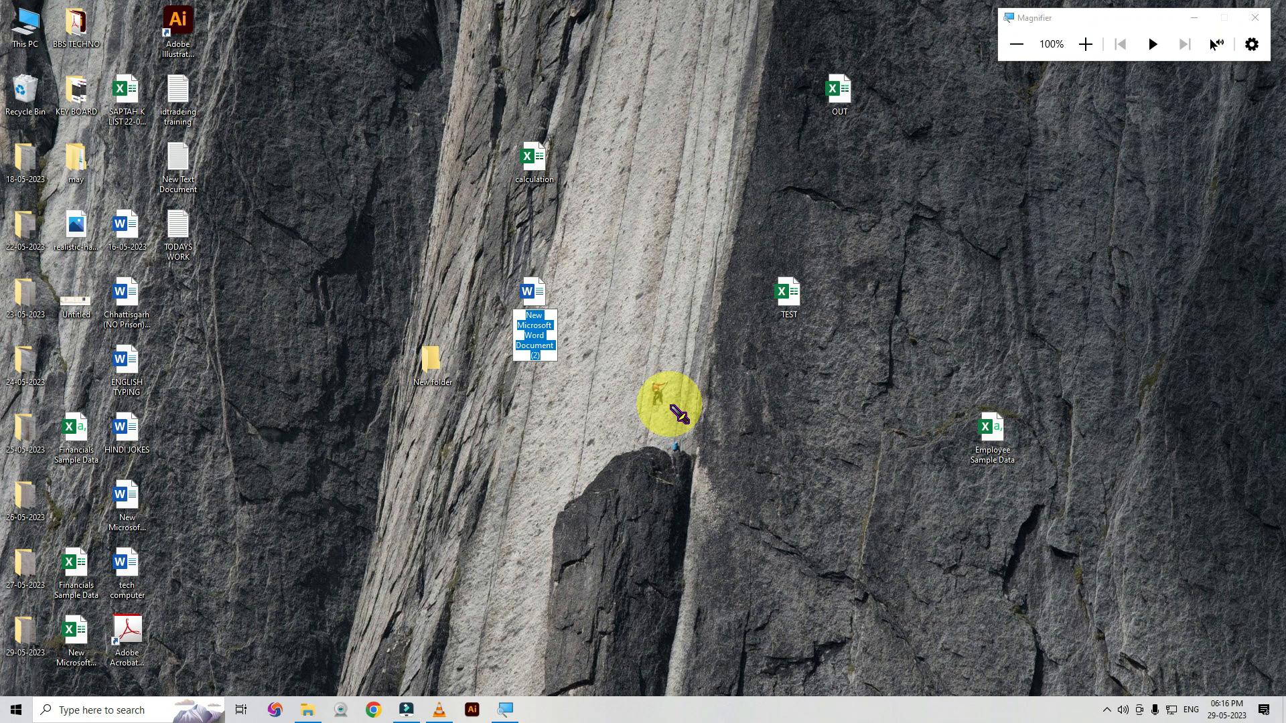
right_click(663, 155)
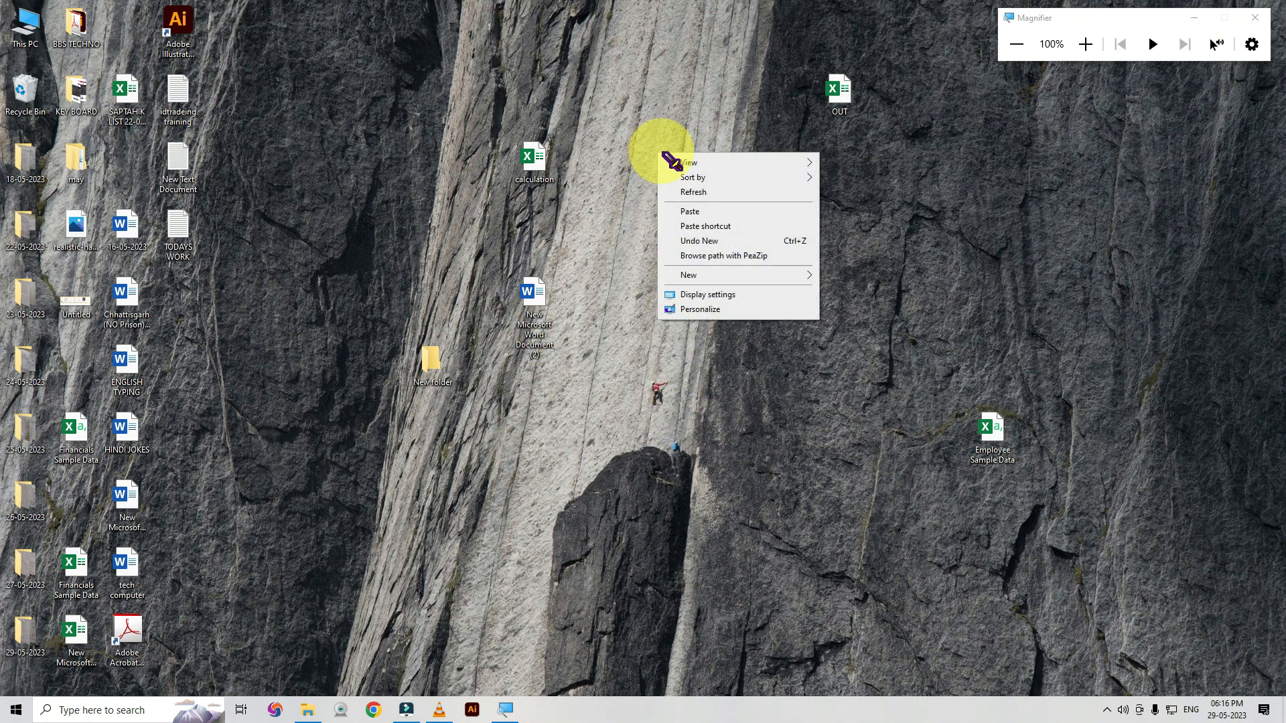
Turn on Auto arrange icons for the desktop and try to toggle Align icons to grid.
mouse_move(690, 163)
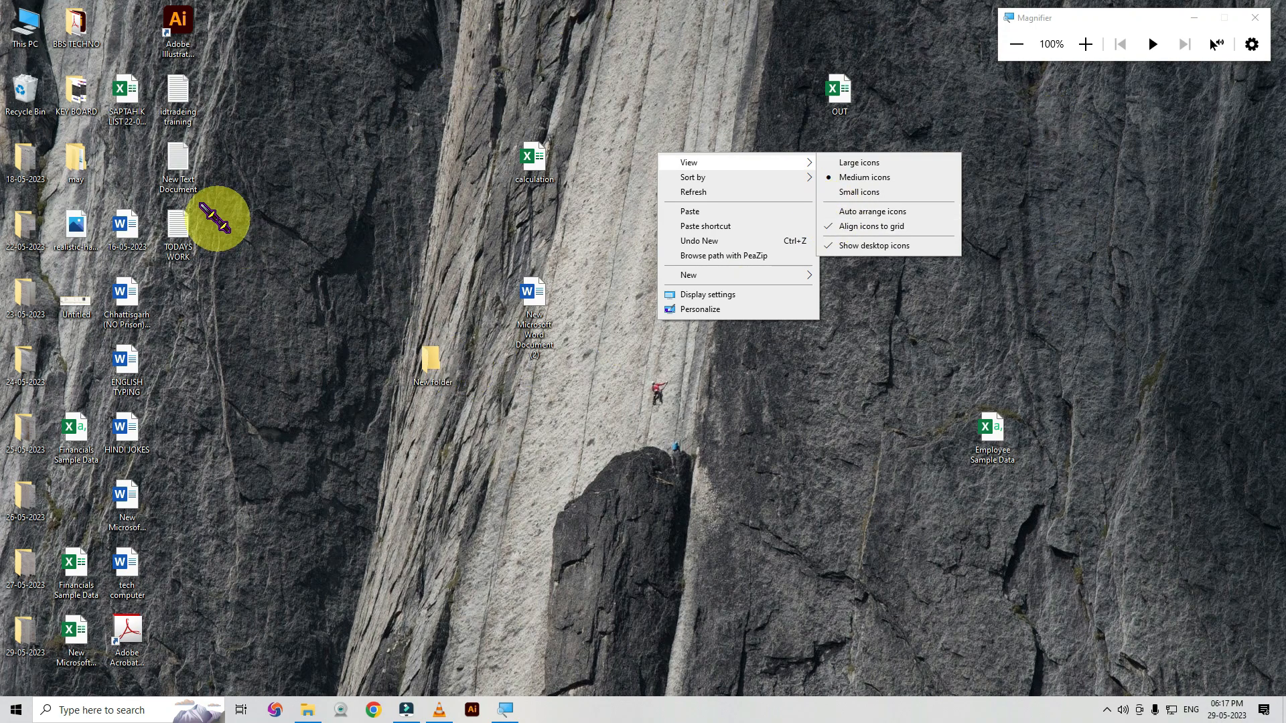
click(845, 213)
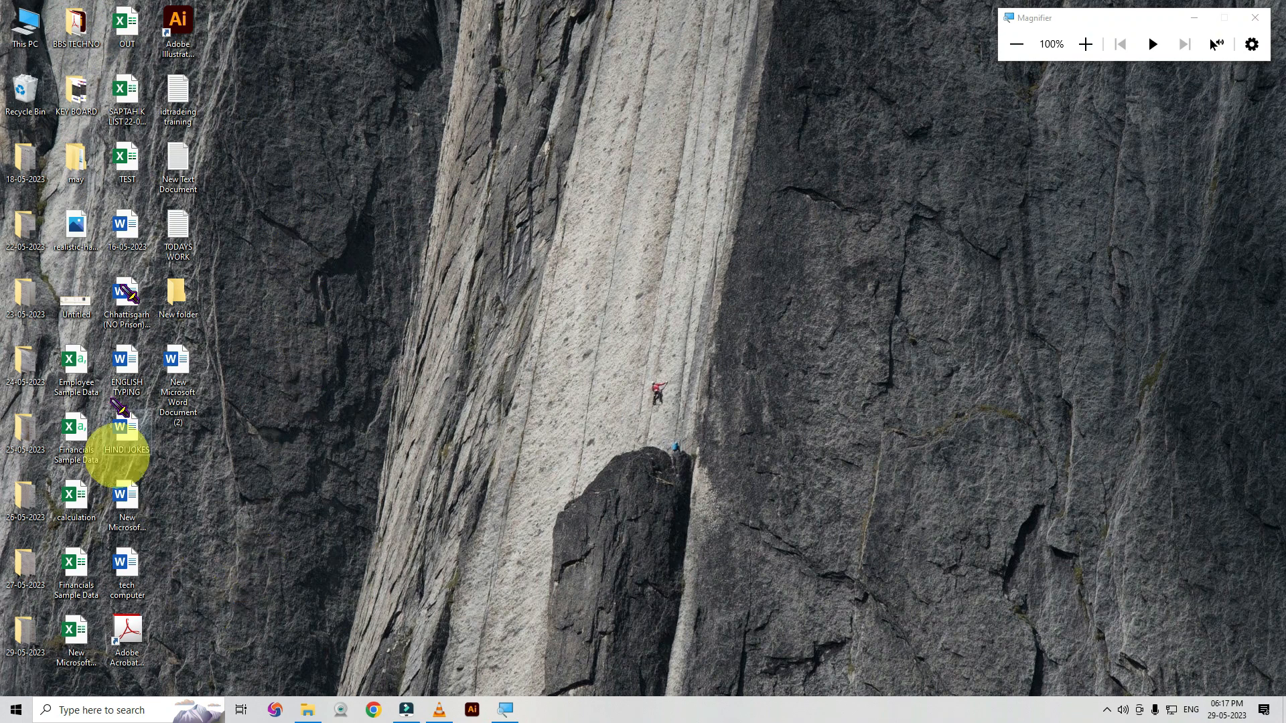
right_click(506, 94)
mouse_move(536, 102)
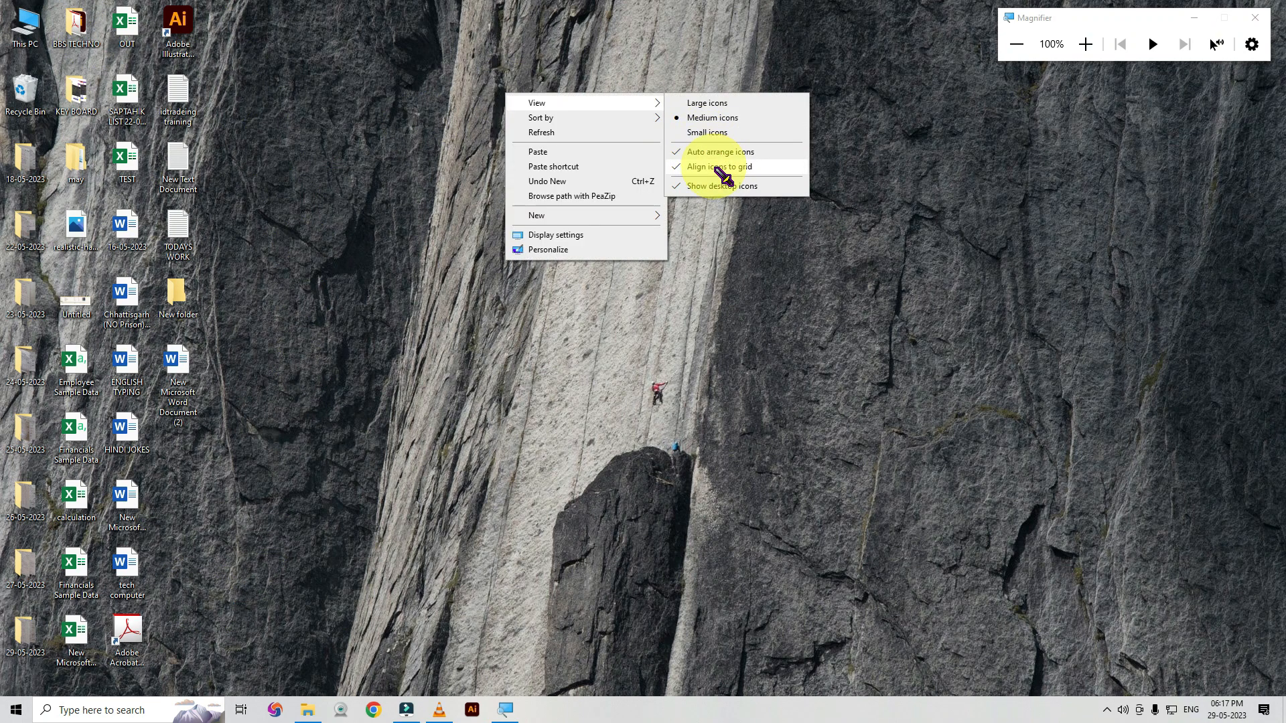
click(723, 167)
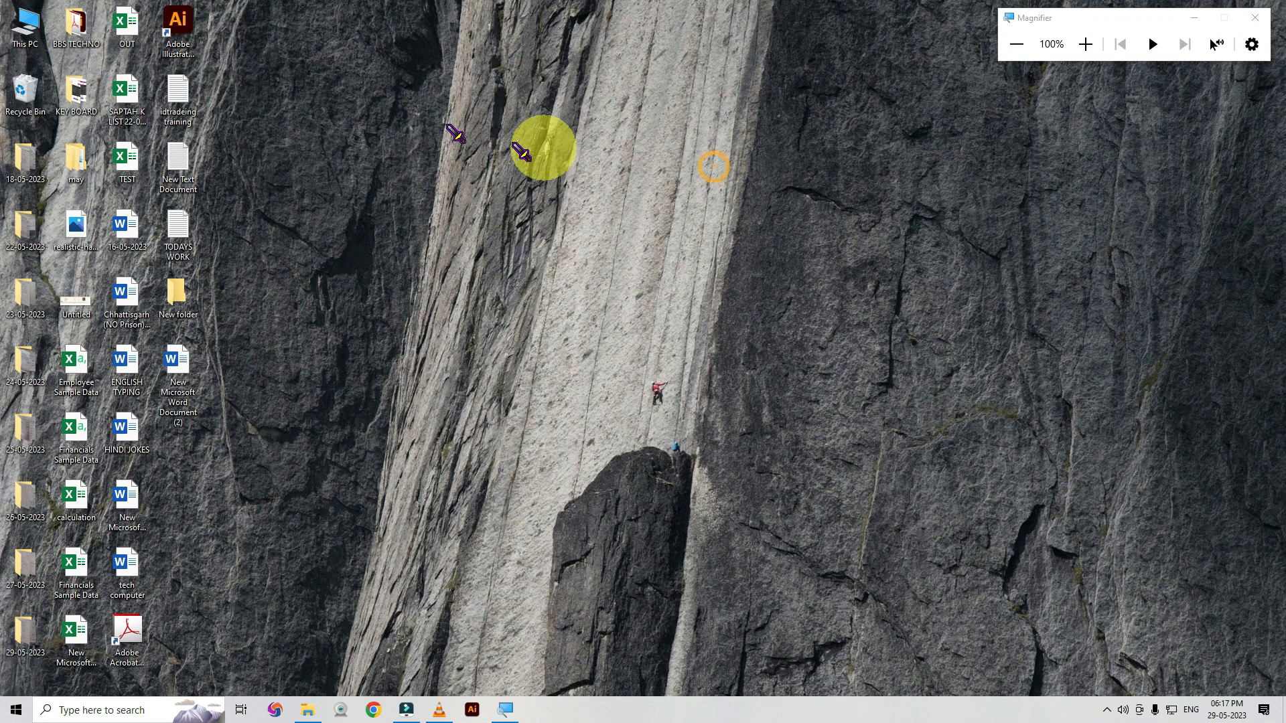
Try to move the KEY BOARD folder and the realistic-hand image to the middle of the desktop, and refresh the desktop.
drag(74, 89, 675, 227)
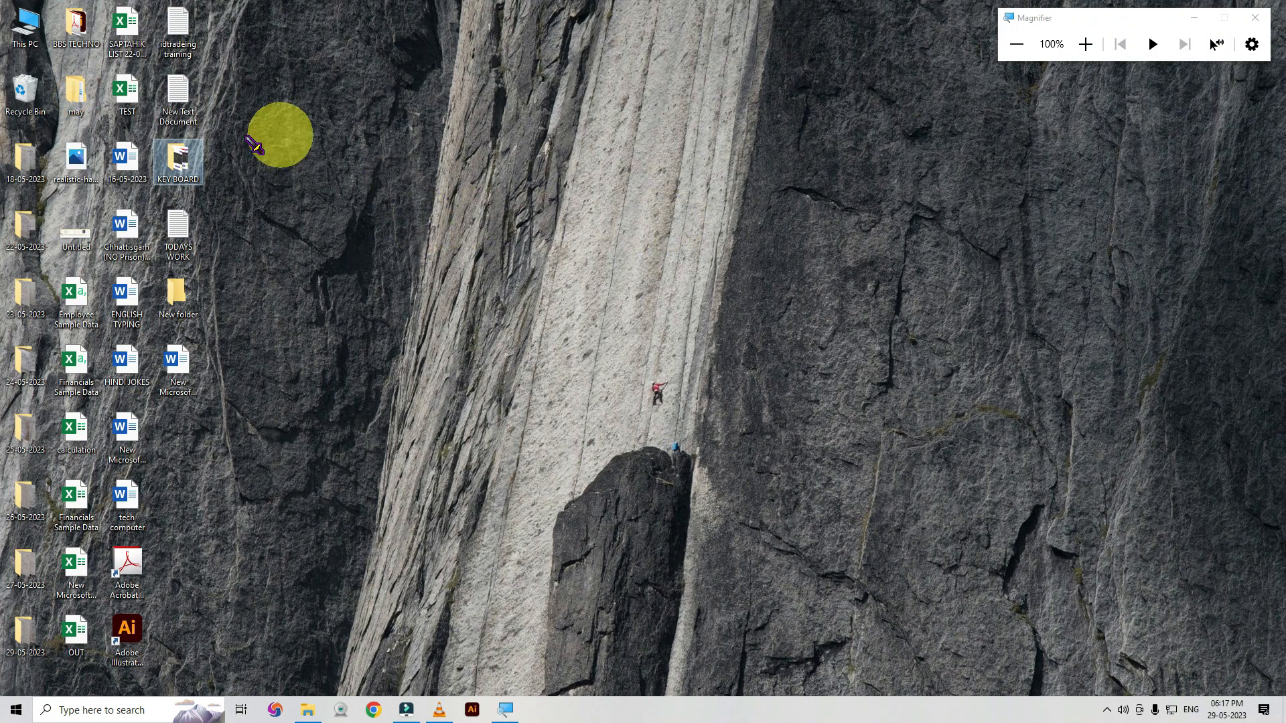
drag(77, 159, 769, 216)
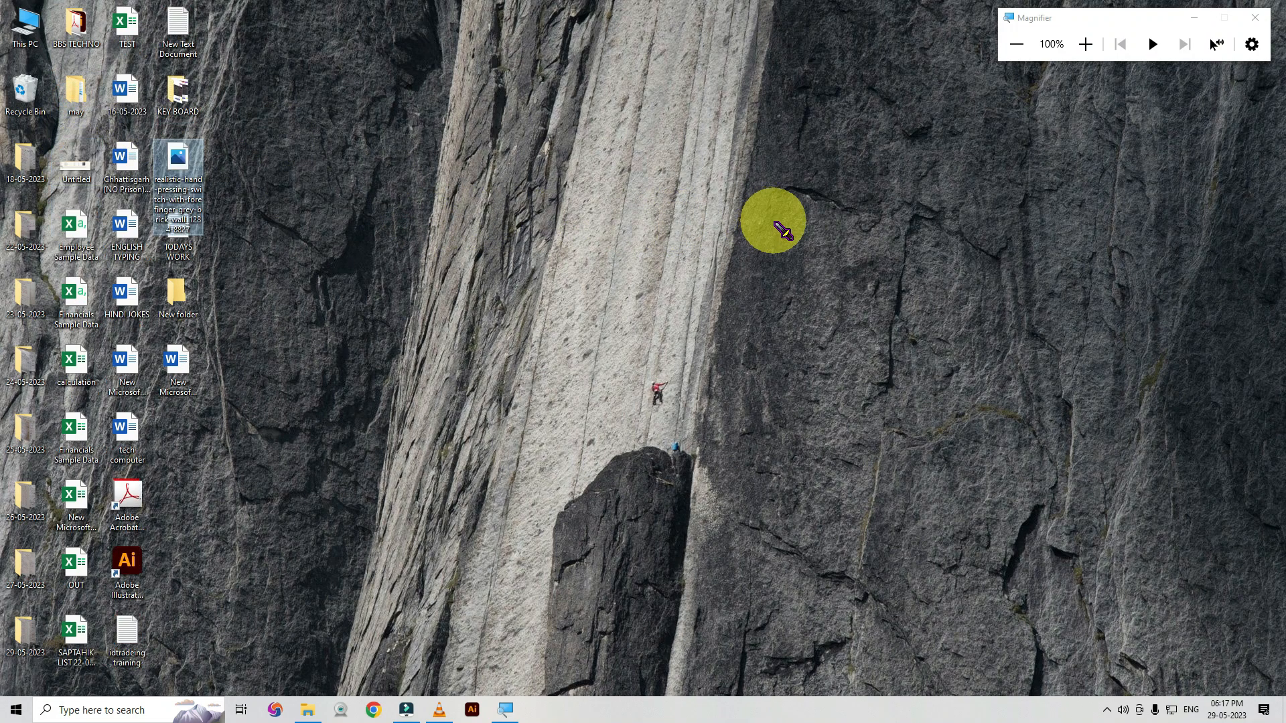
right_click(515, 123)
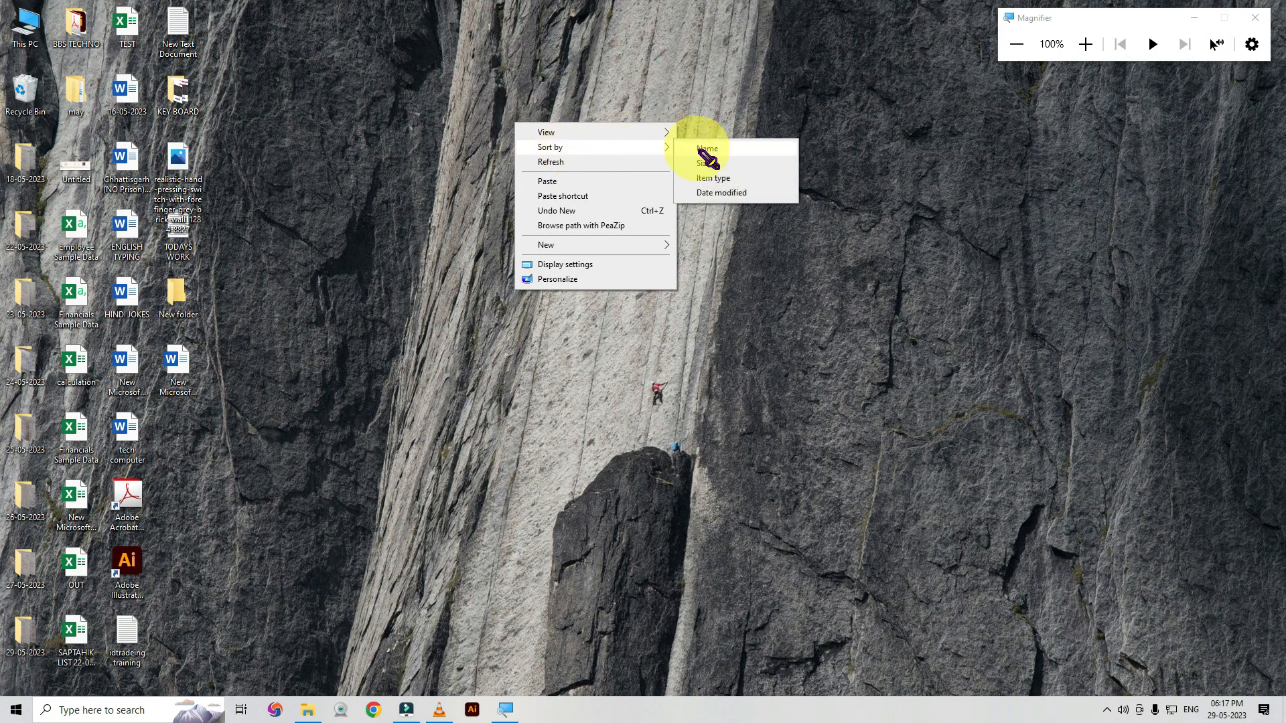
right_click(385, 109)
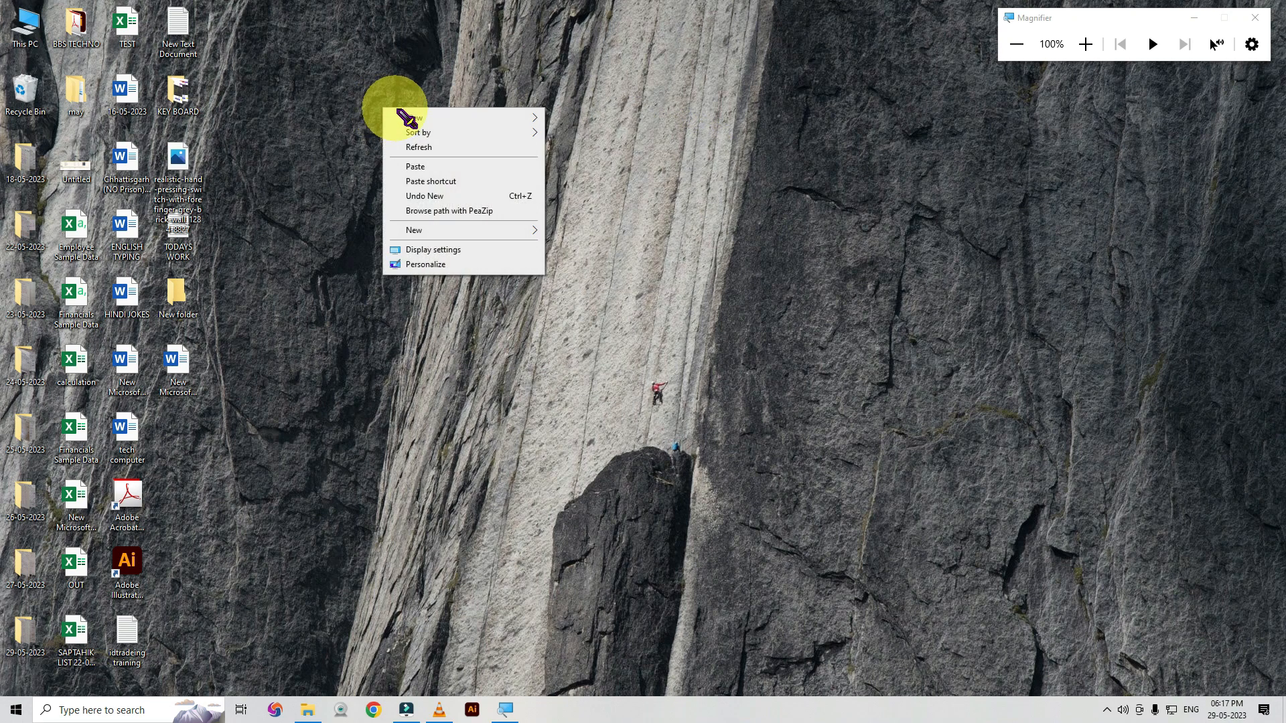
click(434, 148)
right_click(436, 69)
click(477, 107)
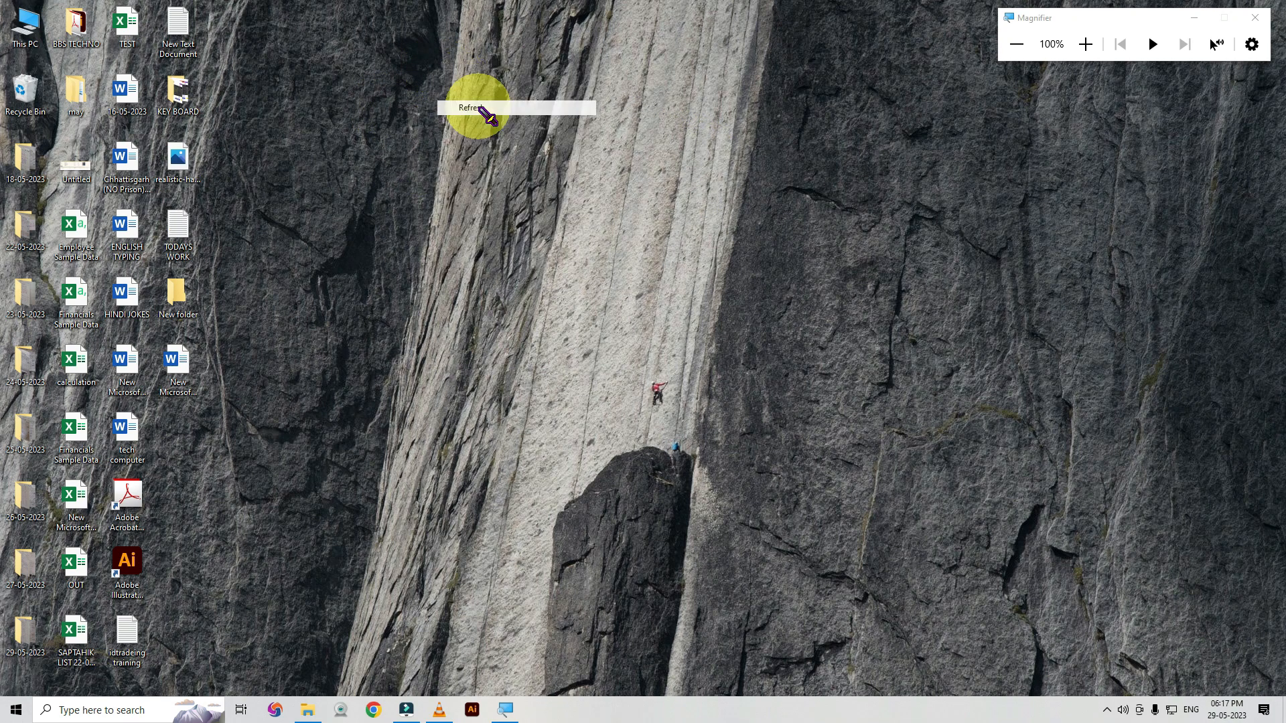
Hide all desktop icons and show them again.
right_click(520, 93)
mouse_move(643, 101)
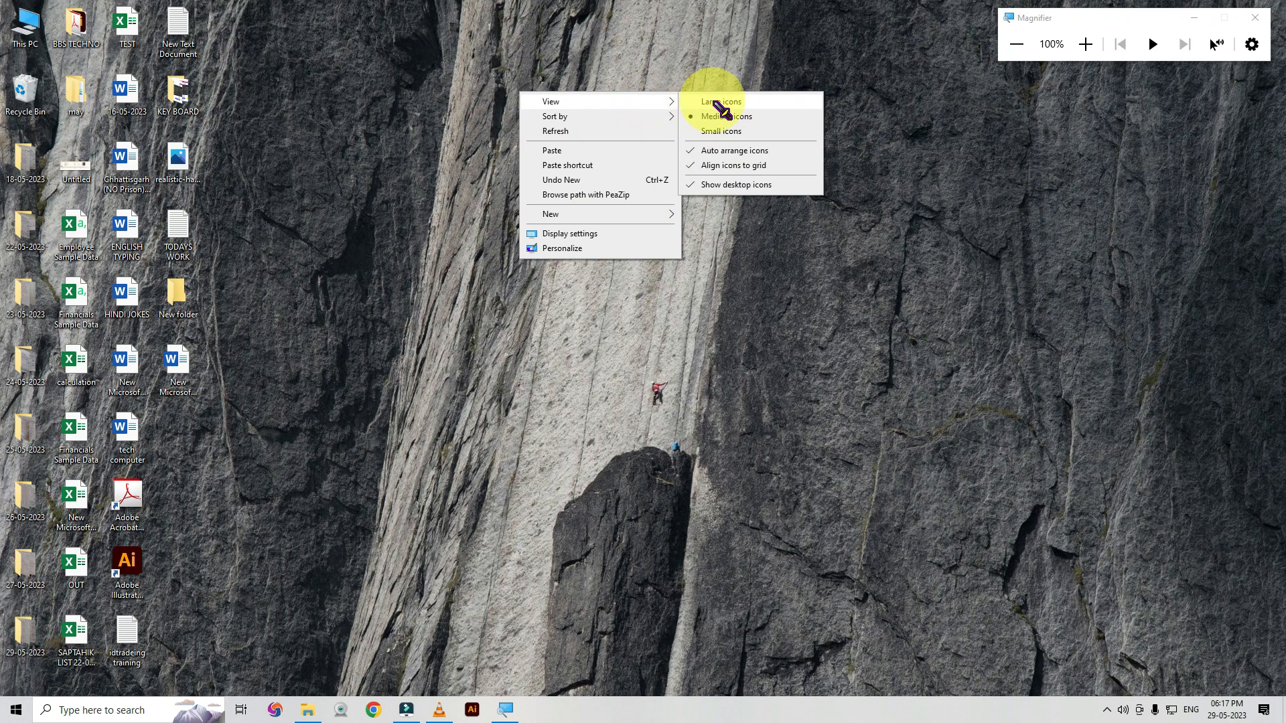
click(737, 185)
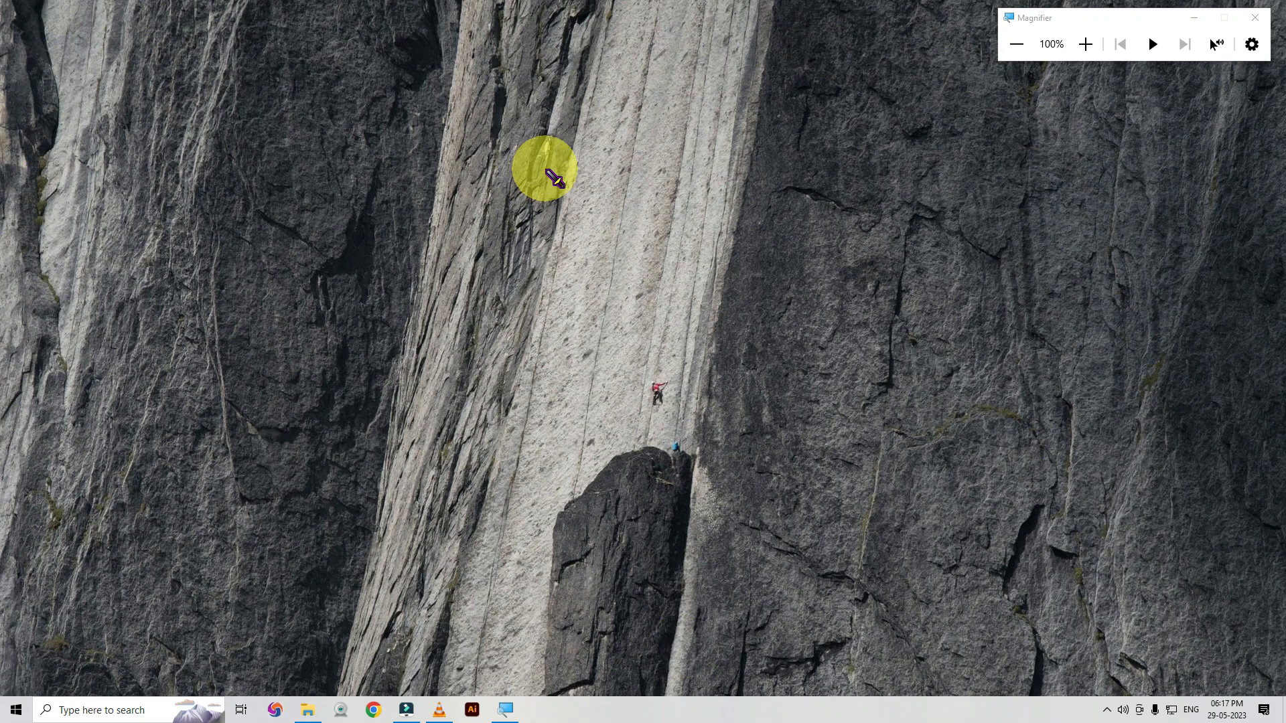
right_click(614, 111)
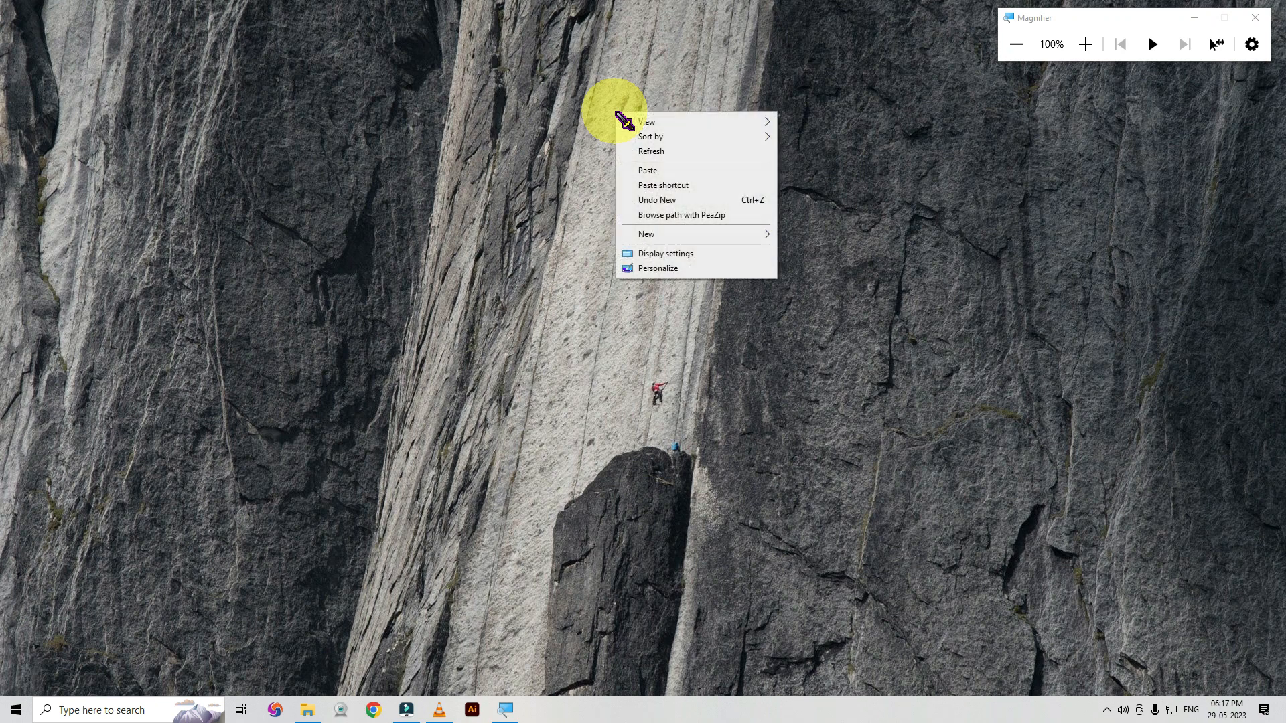
mouse_move(670, 121)
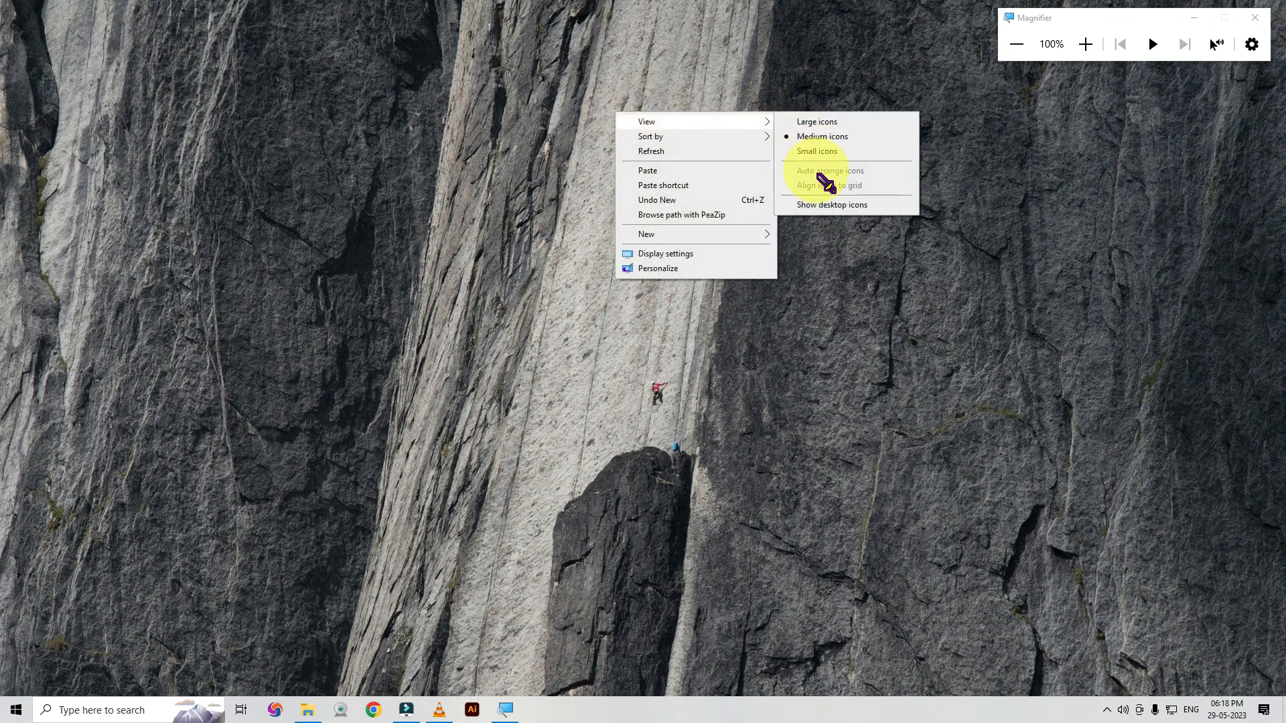
click(798, 205)
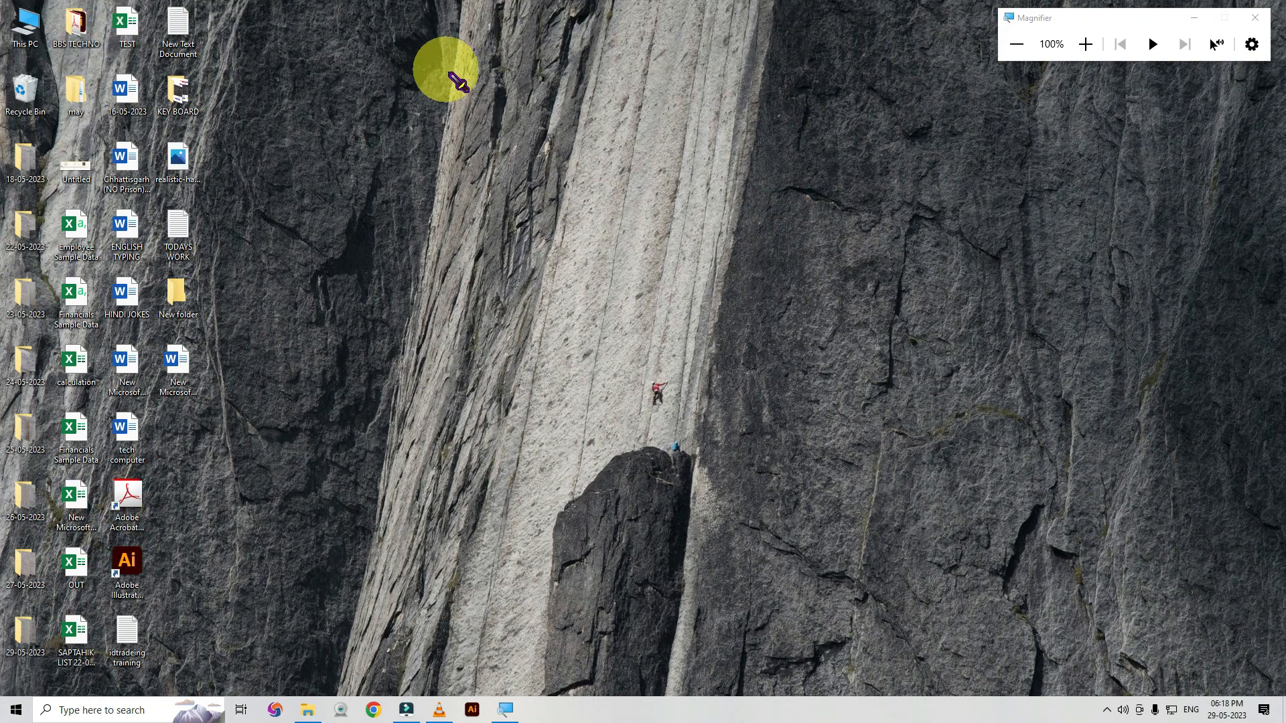
Sort the desktop icons by name.
right_click(432, 45)
mouse_move(491, 69)
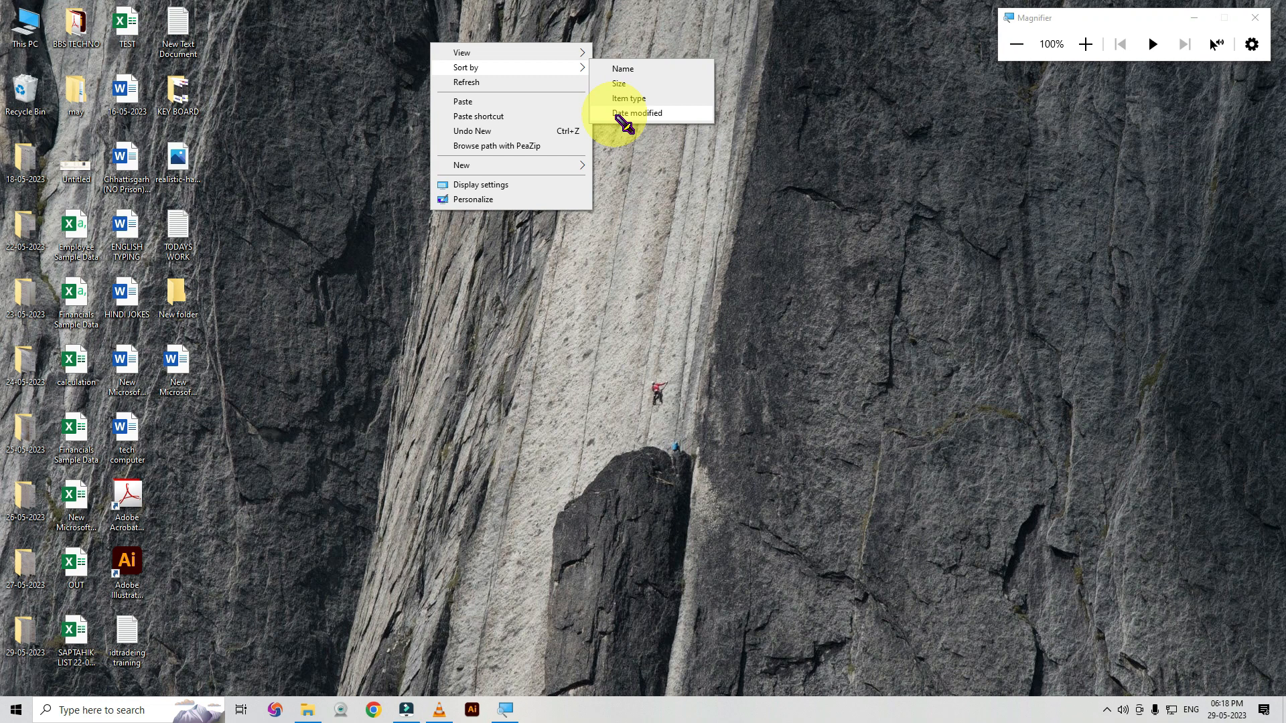
click(610, 71)
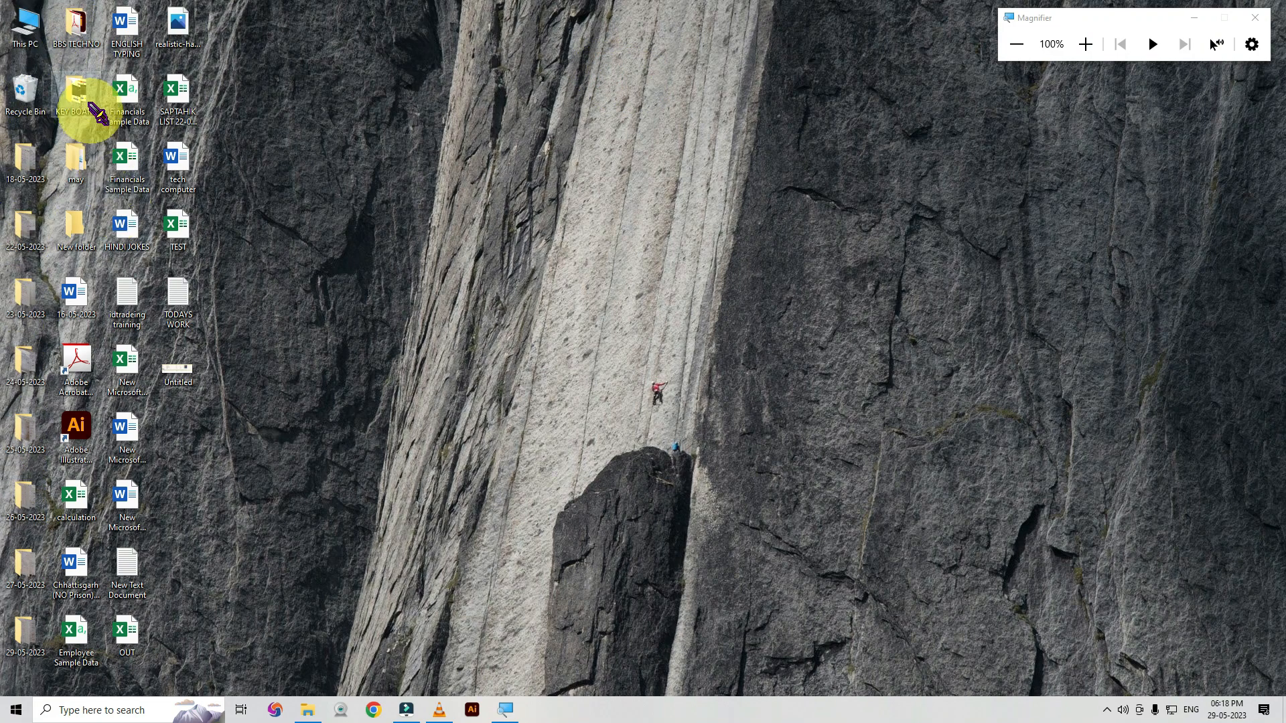
Sort the desktop icons by size.
right_click(485, 102)
mouse_move(603, 126)
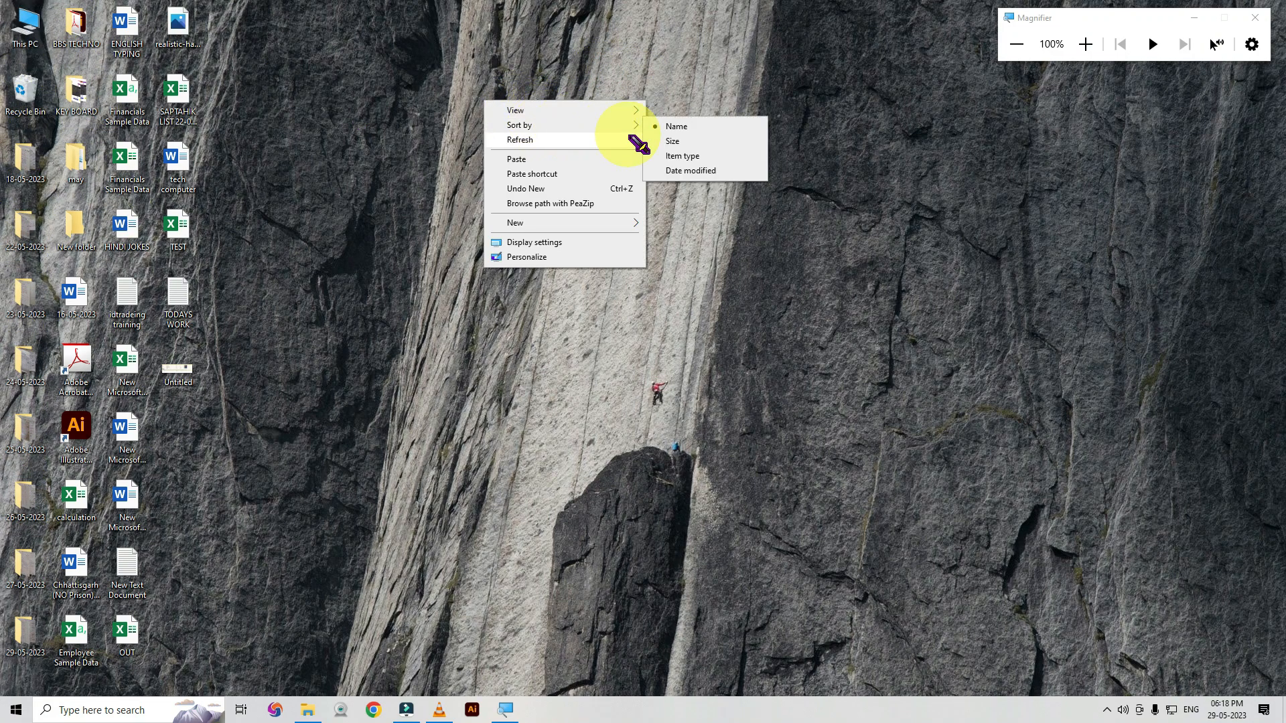
click(673, 142)
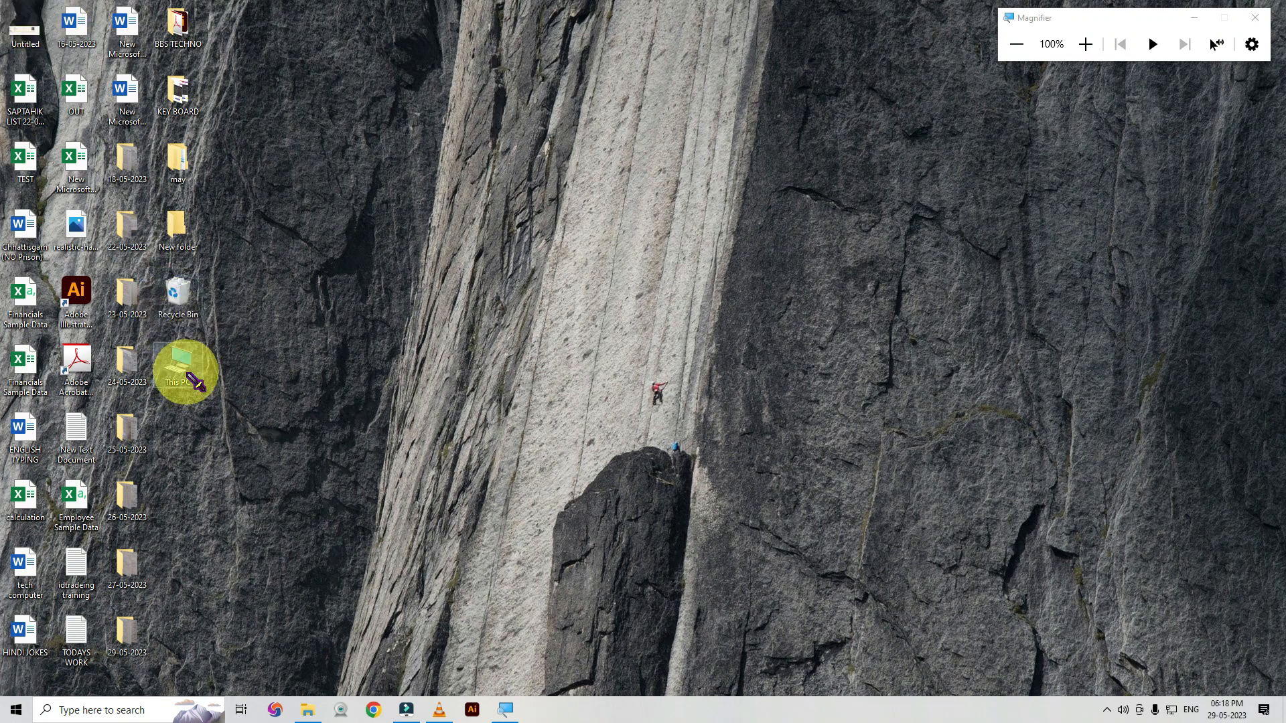
Sort the desktop icons by item type.
right_click(489, 102)
mouse_move(583, 128)
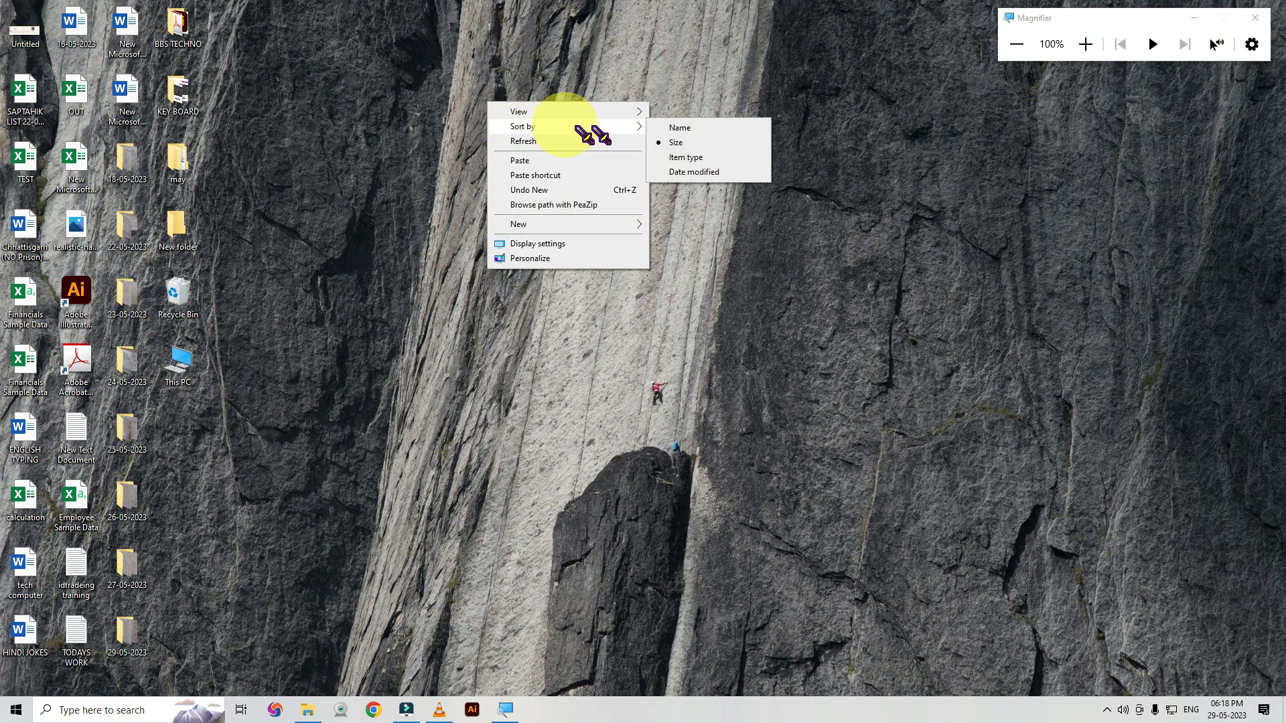
click(678, 159)
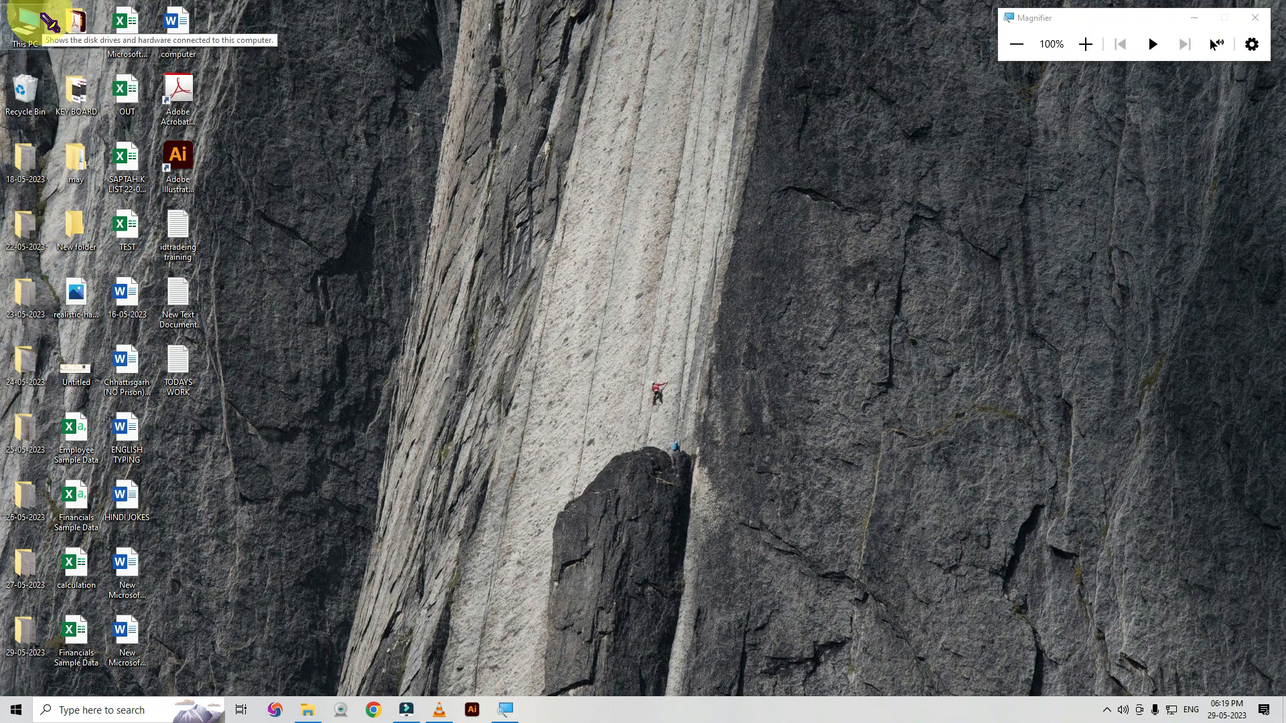
Refresh the desktop several times in a row.
right_click(533, 86)
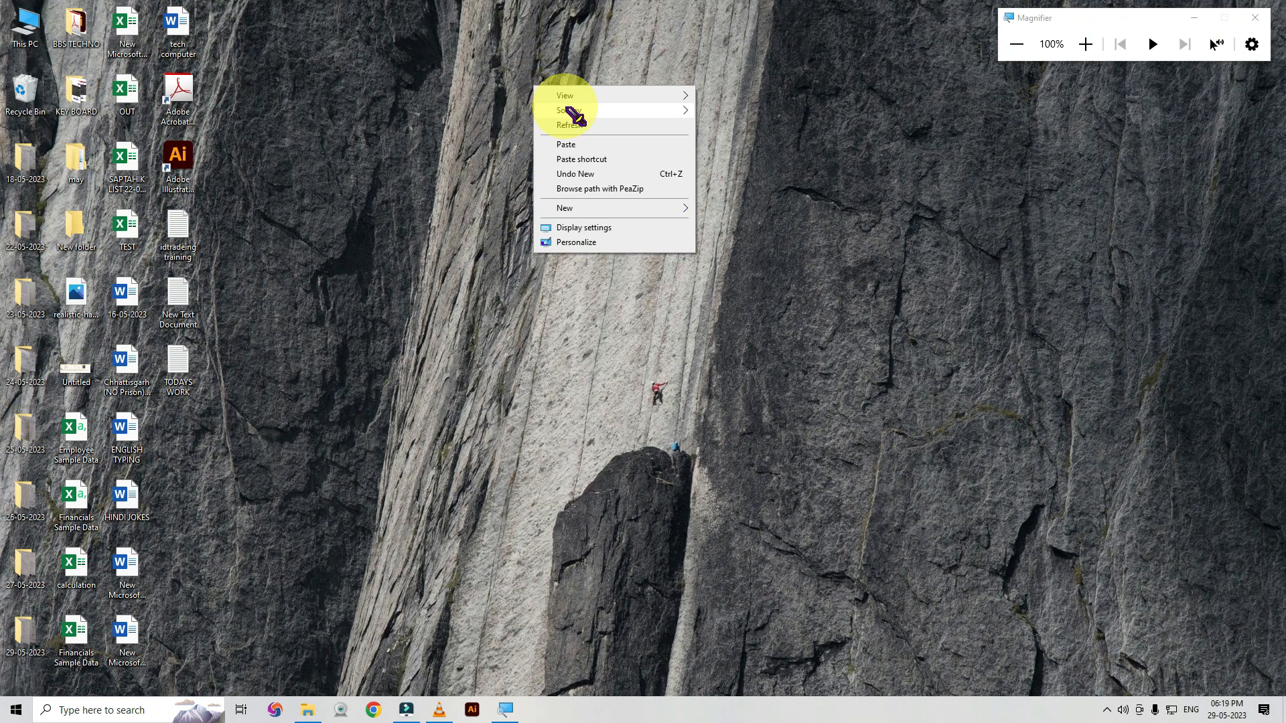
mouse_move(677, 114)
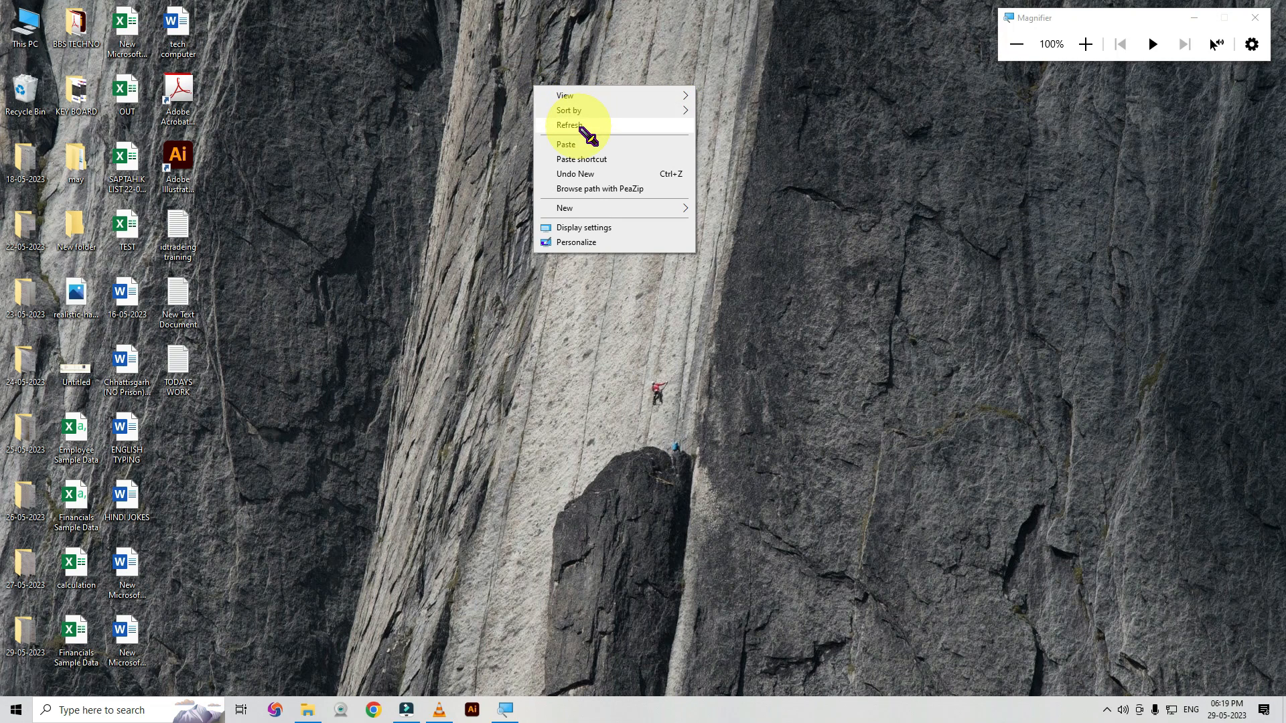
click(580, 127)
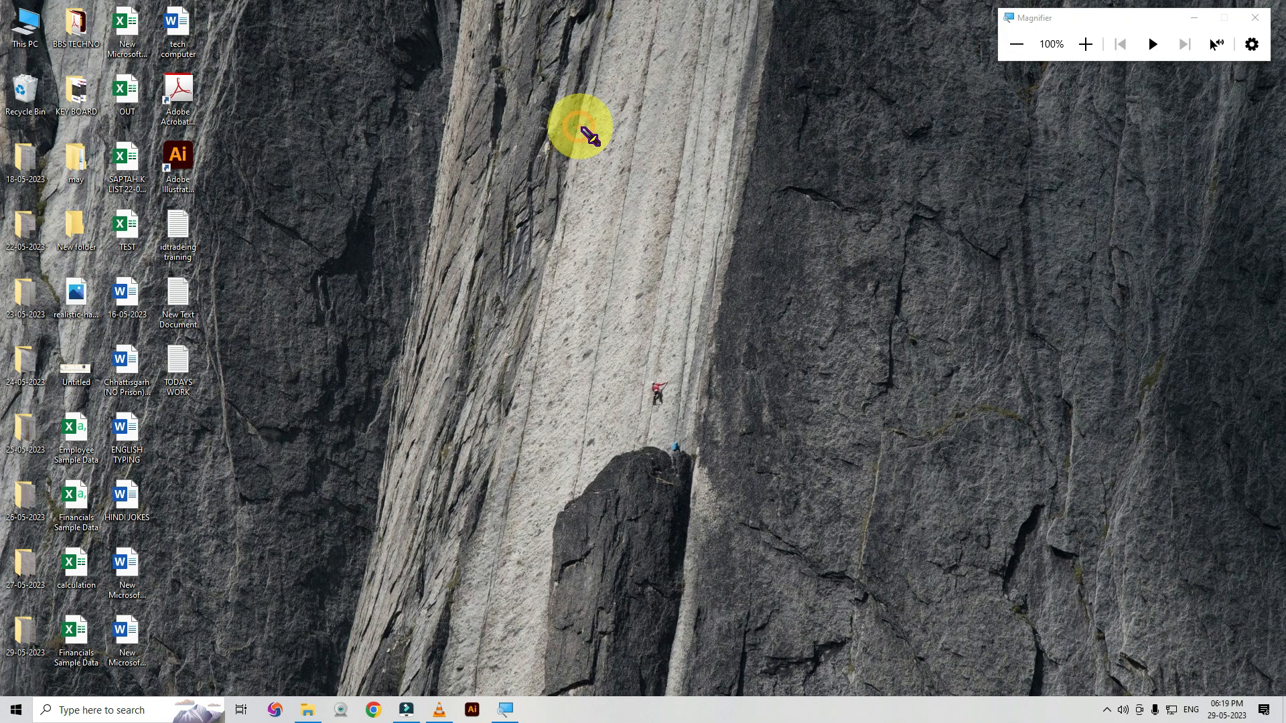
right_click(580, 126)
click(603, 165)
right_click(580, 134)
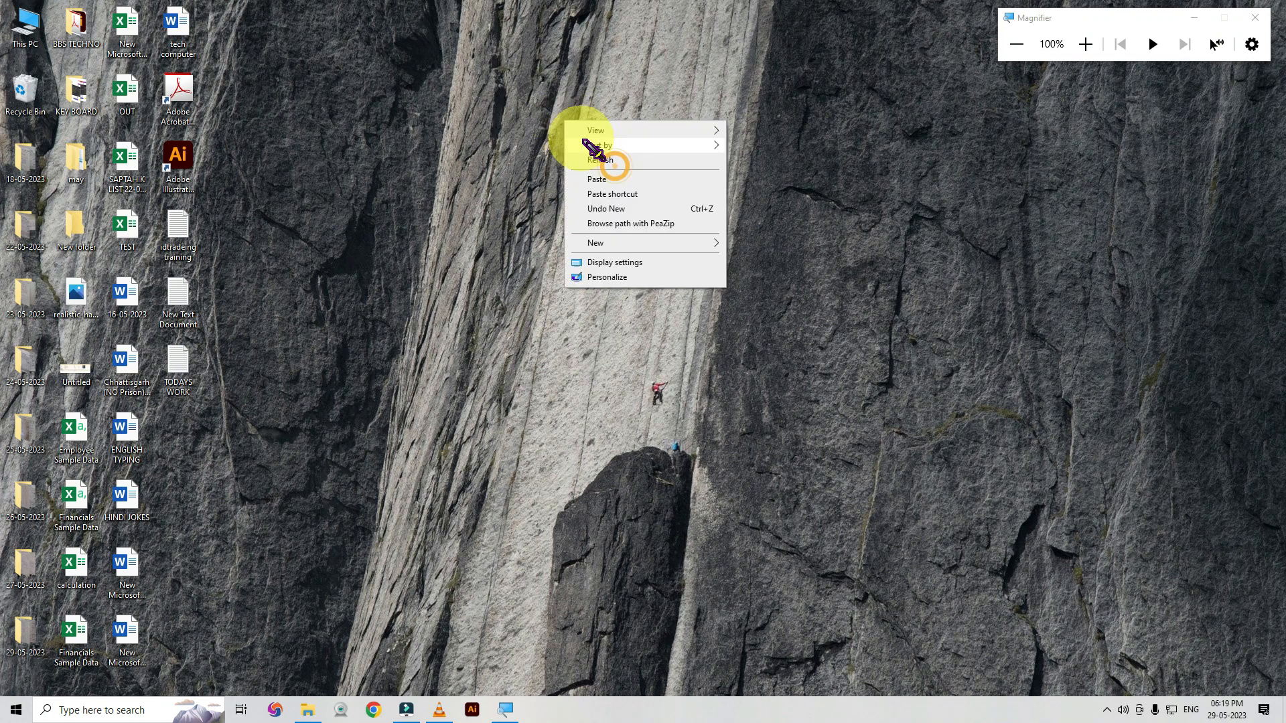
click(597, 161)
right_click(566, 124)
click(589, 160)
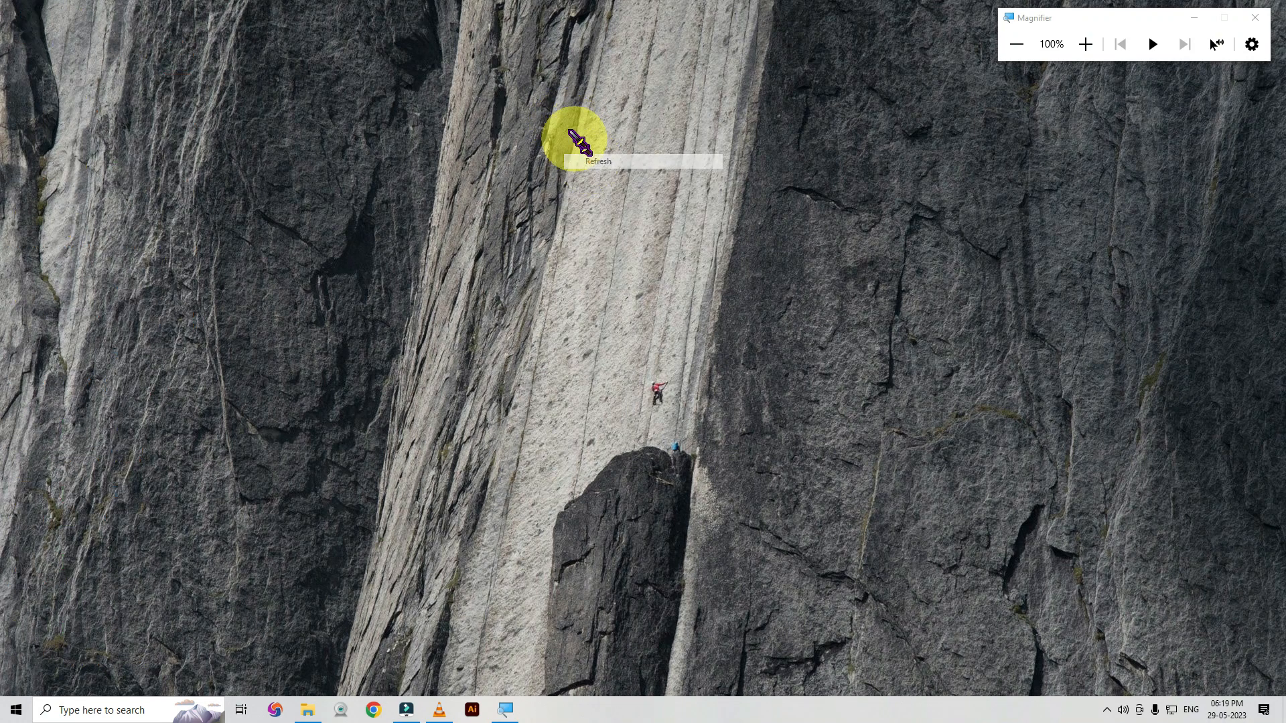
right_click(567, 123)
click(589, 160)
right_click(575, 123)
click(601, 162)
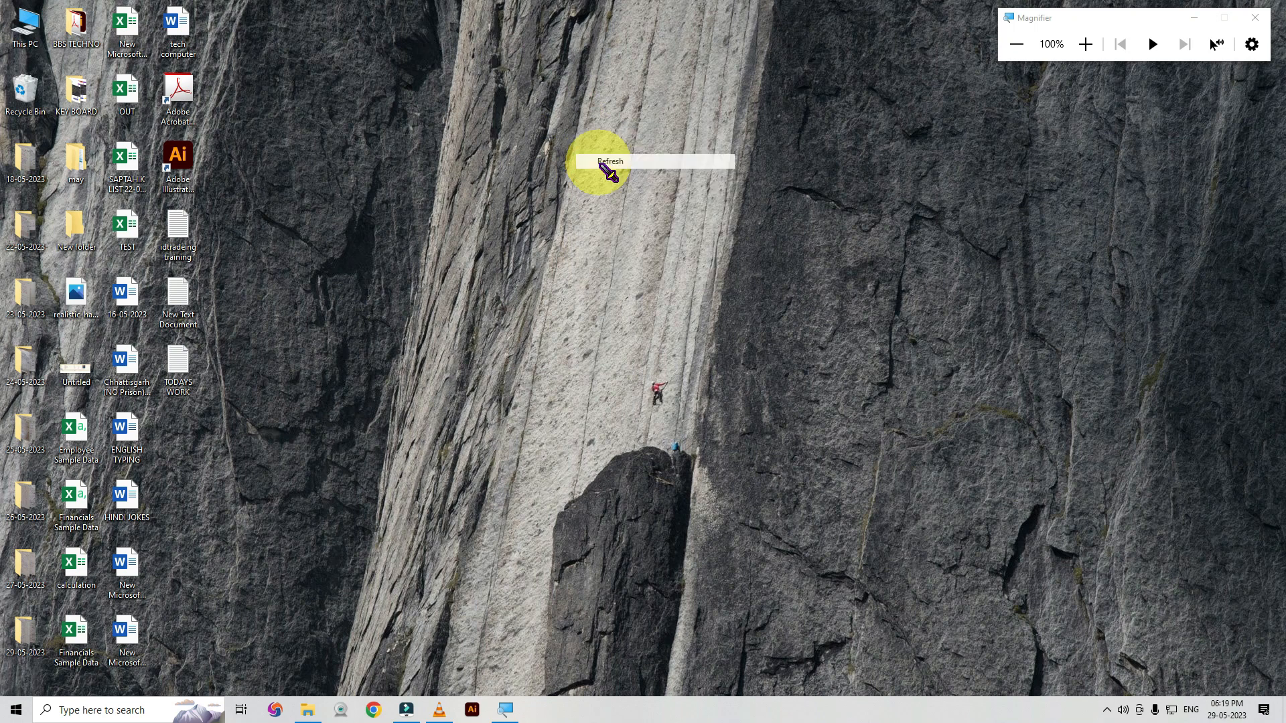
right_click(572, 149)
click(598, 187)
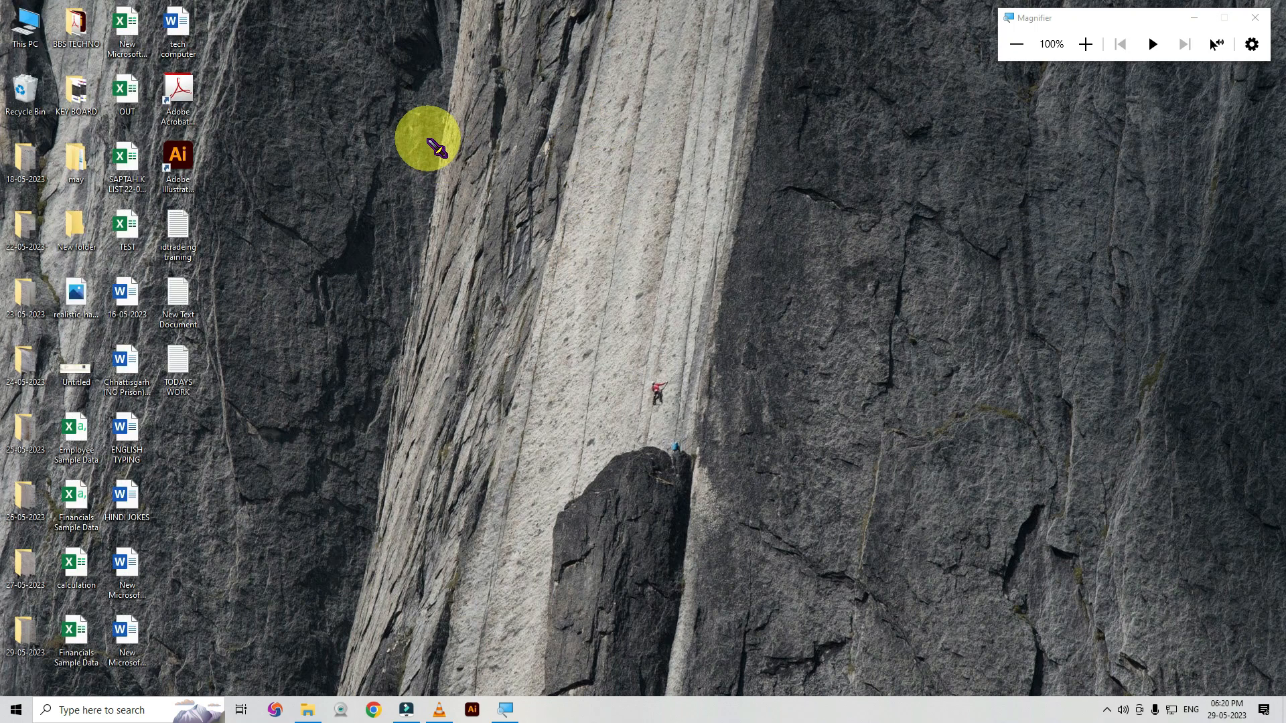
right_click(375, 114)
click(427, 150)
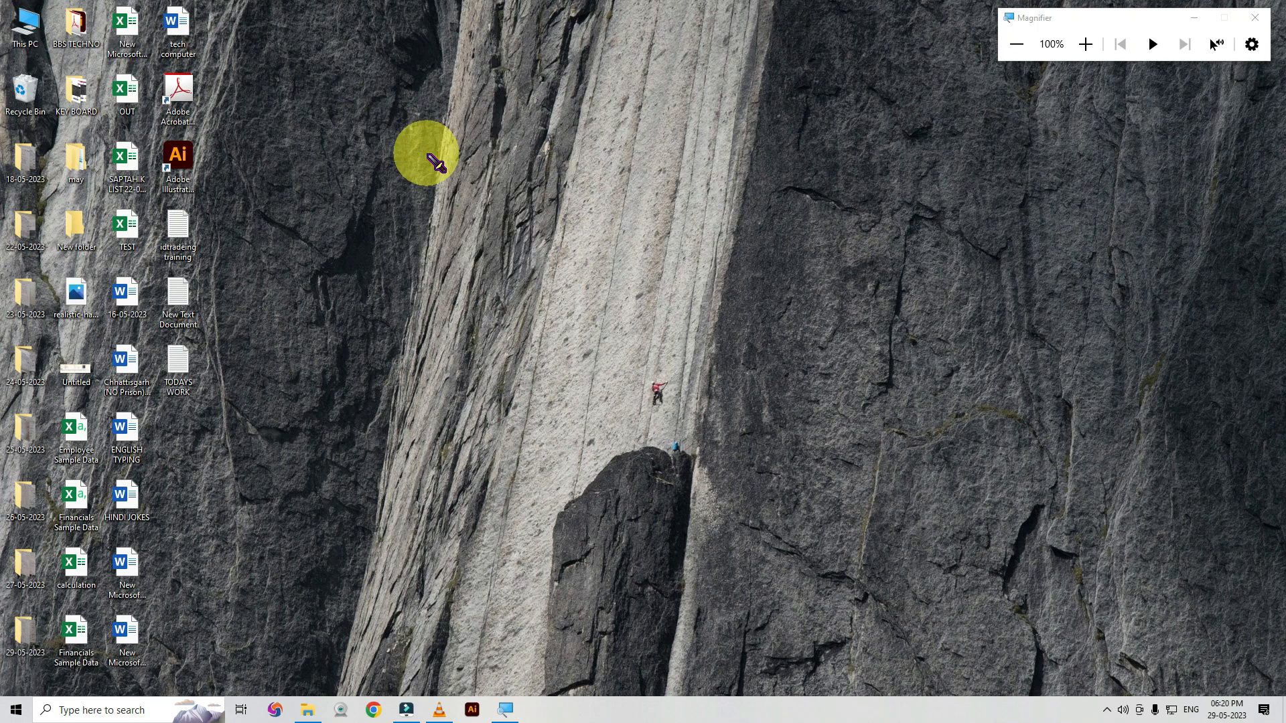
Enlarge the desktop icons slightly and refresh the desktop.
scroll(427, 153, up, 4)
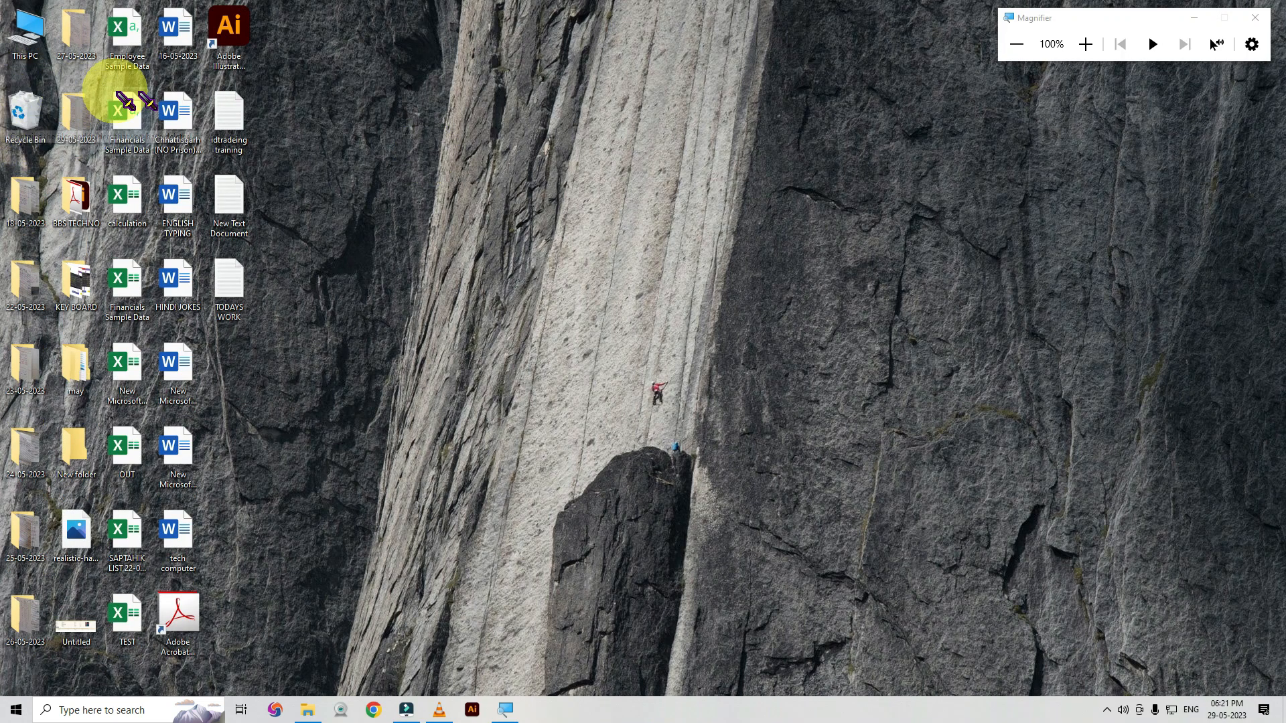
right_click(462, 100)
right_click(476, 106)
click(506, 146)
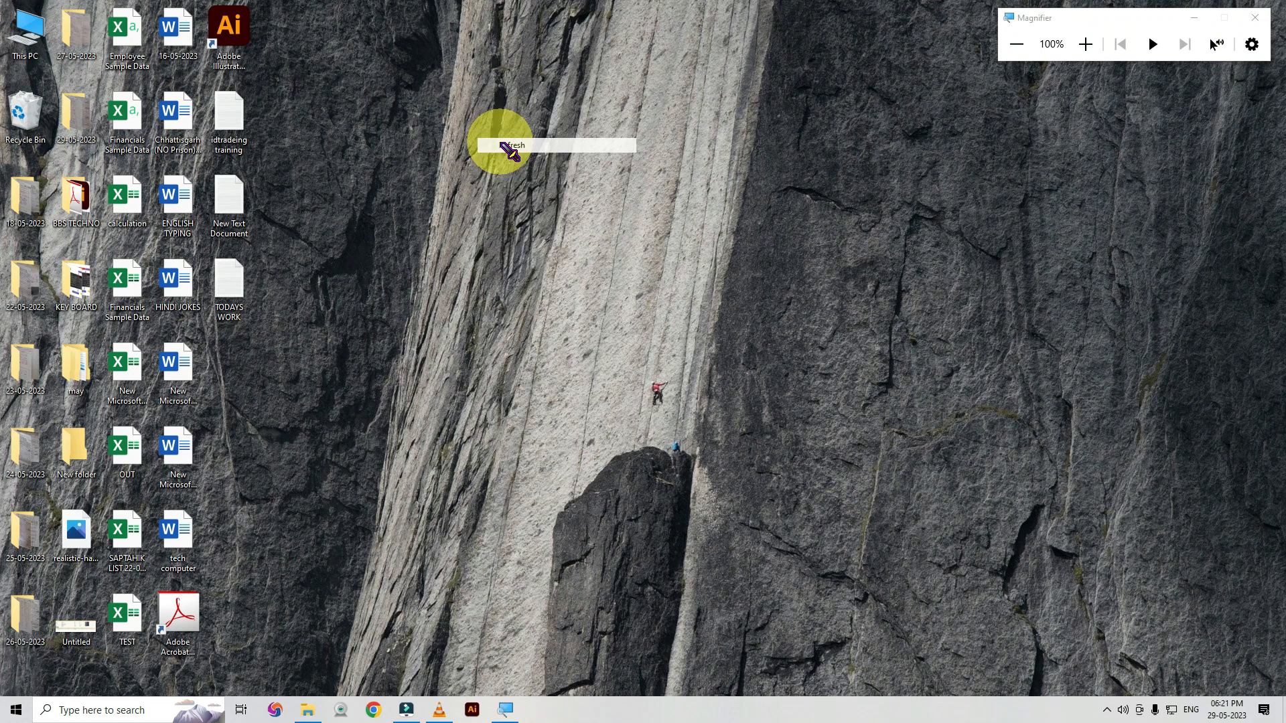
Delete the Chhattisgarh (NO Prison) Questionnare document from the desktop and select it in the Recycle Bin.
click(180, 116)
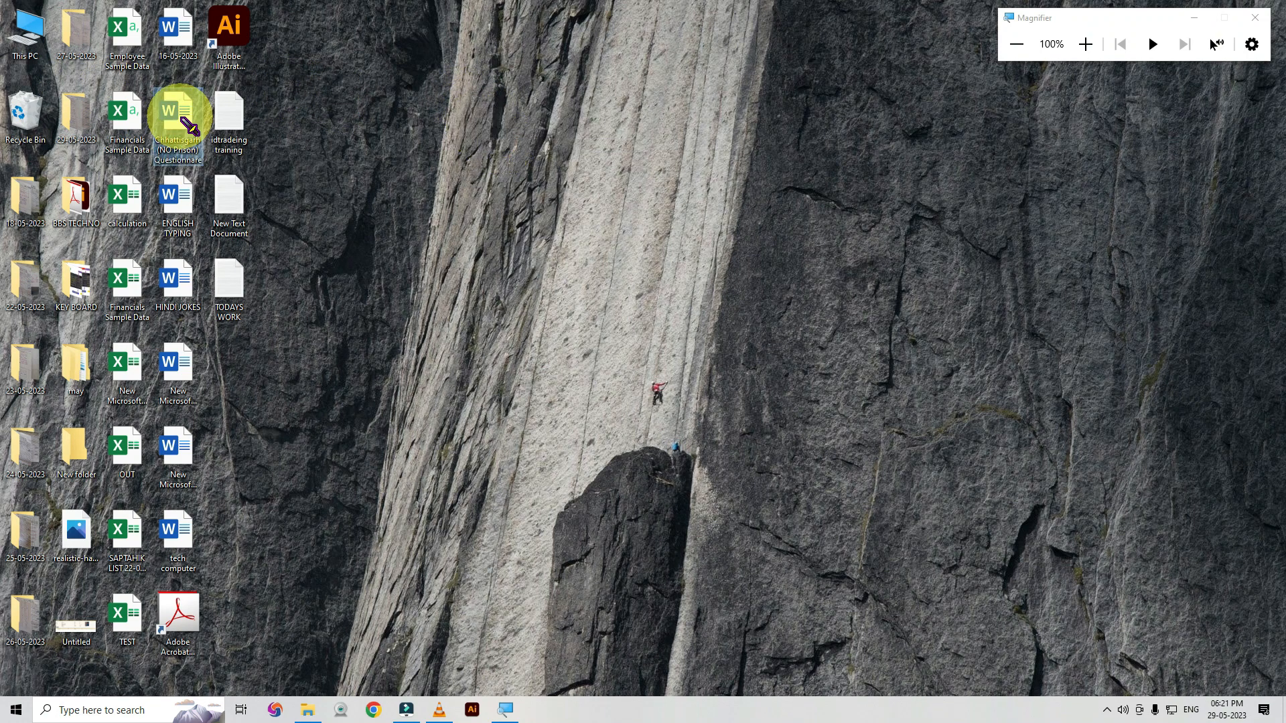
key(Delete)
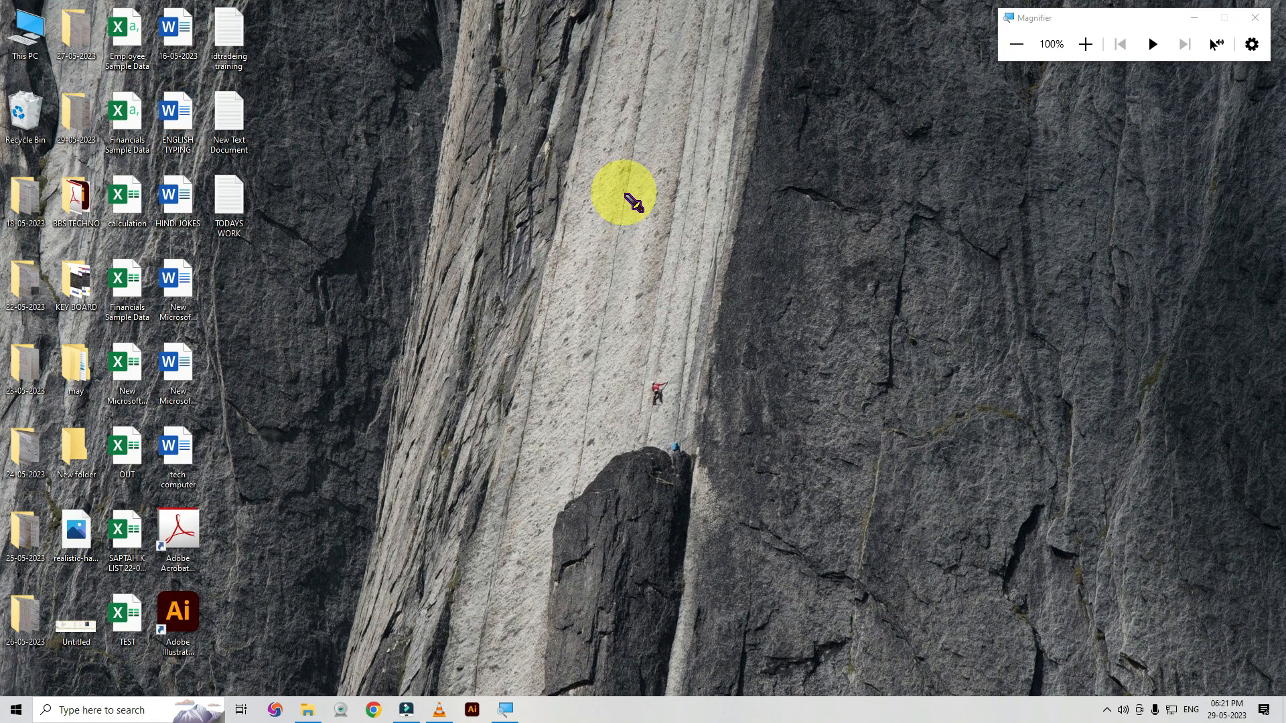
double_click(34, 114)
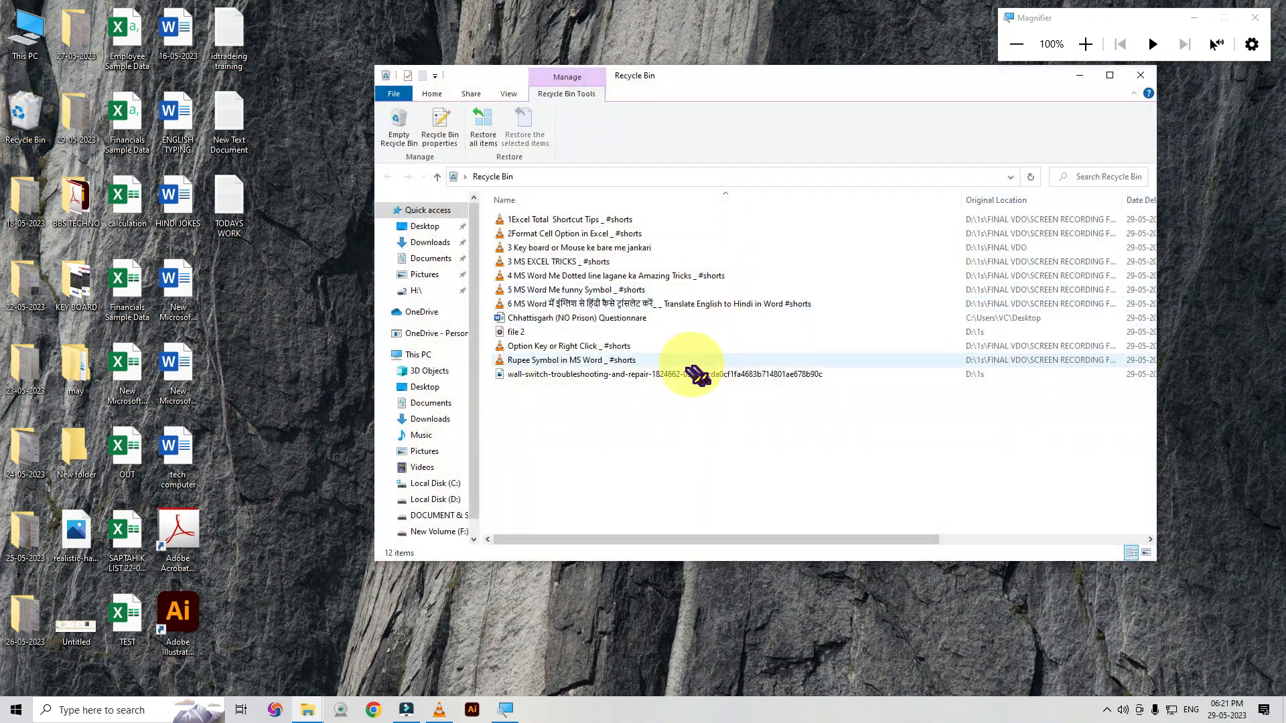
click(566, 321)
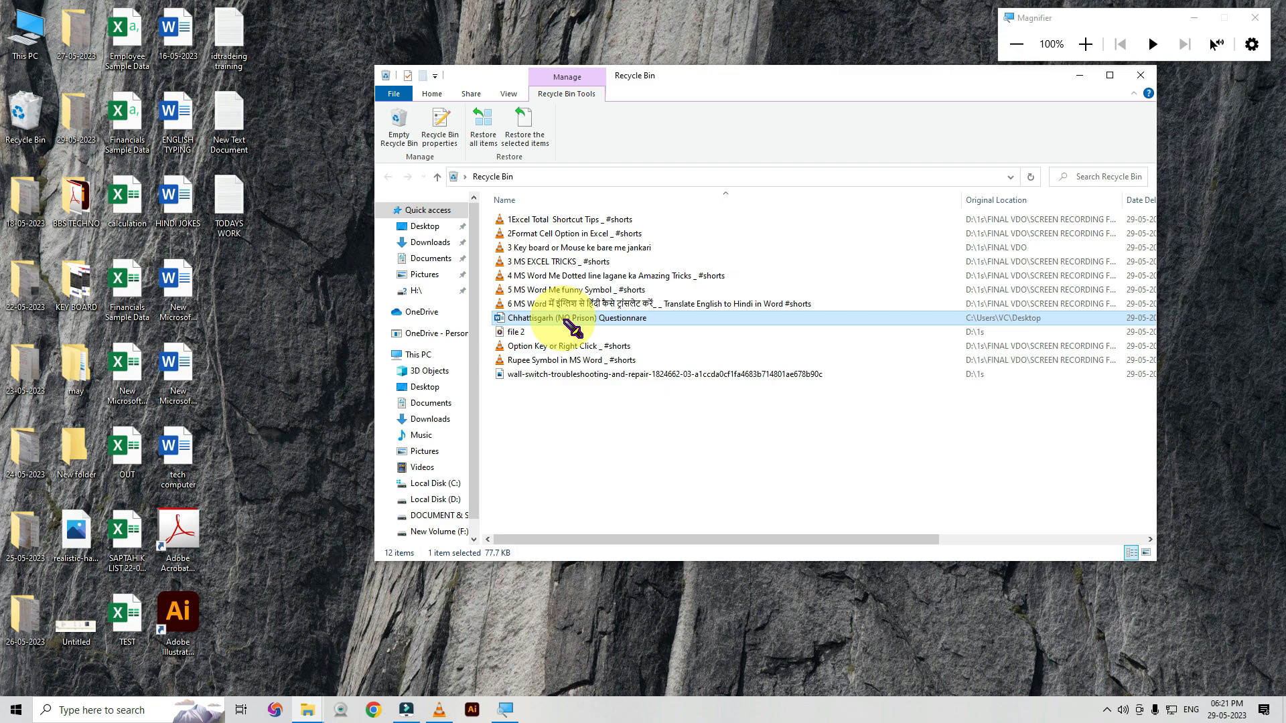
right_click(22, 123)
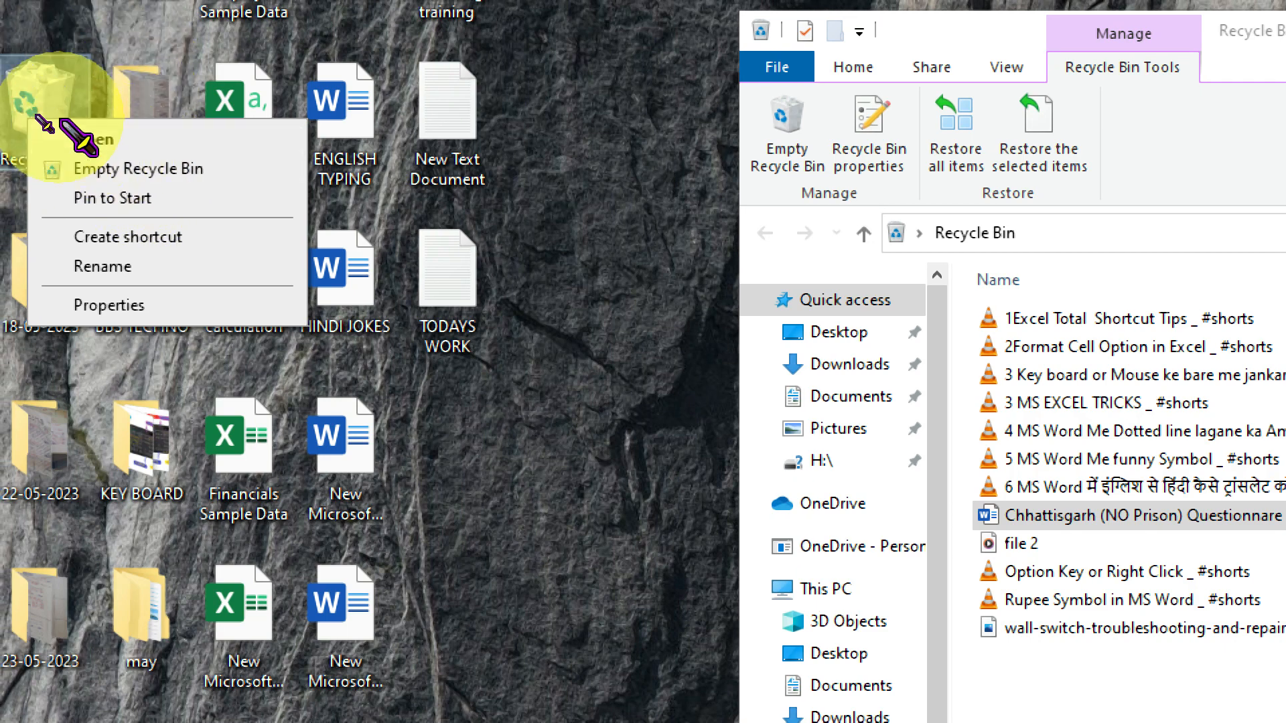
key(super+minus)
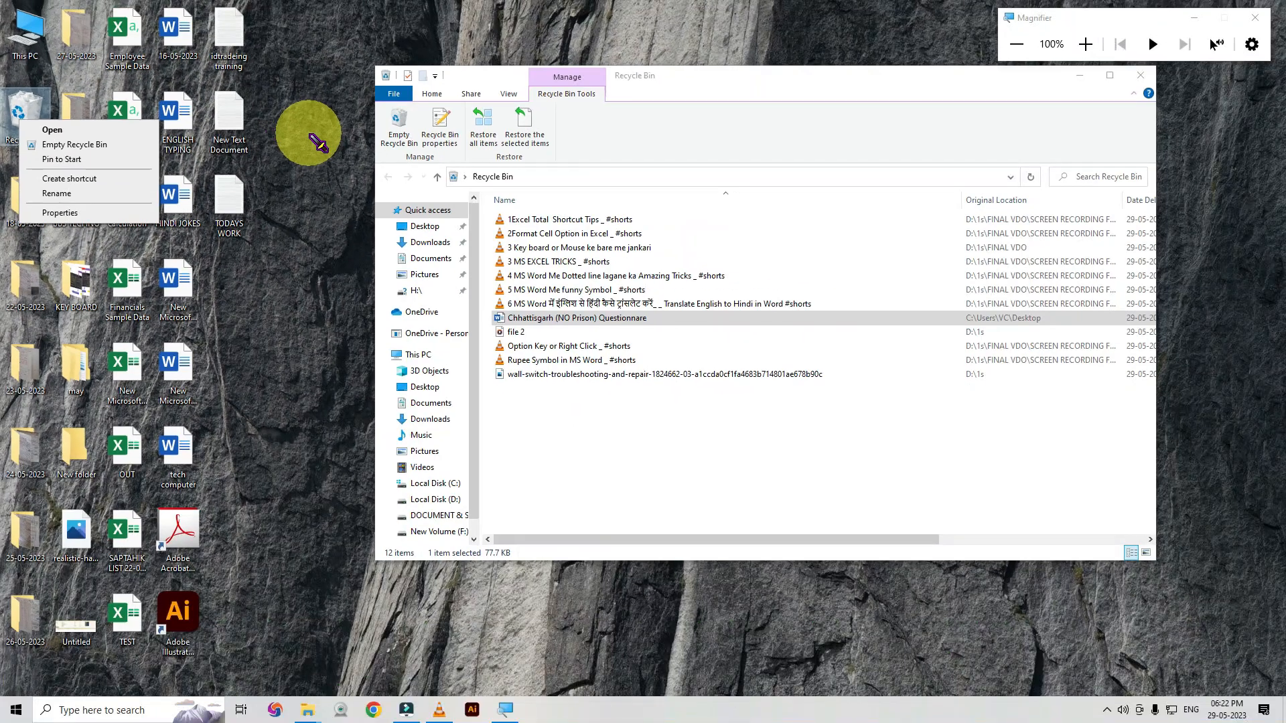
click(608, 438)
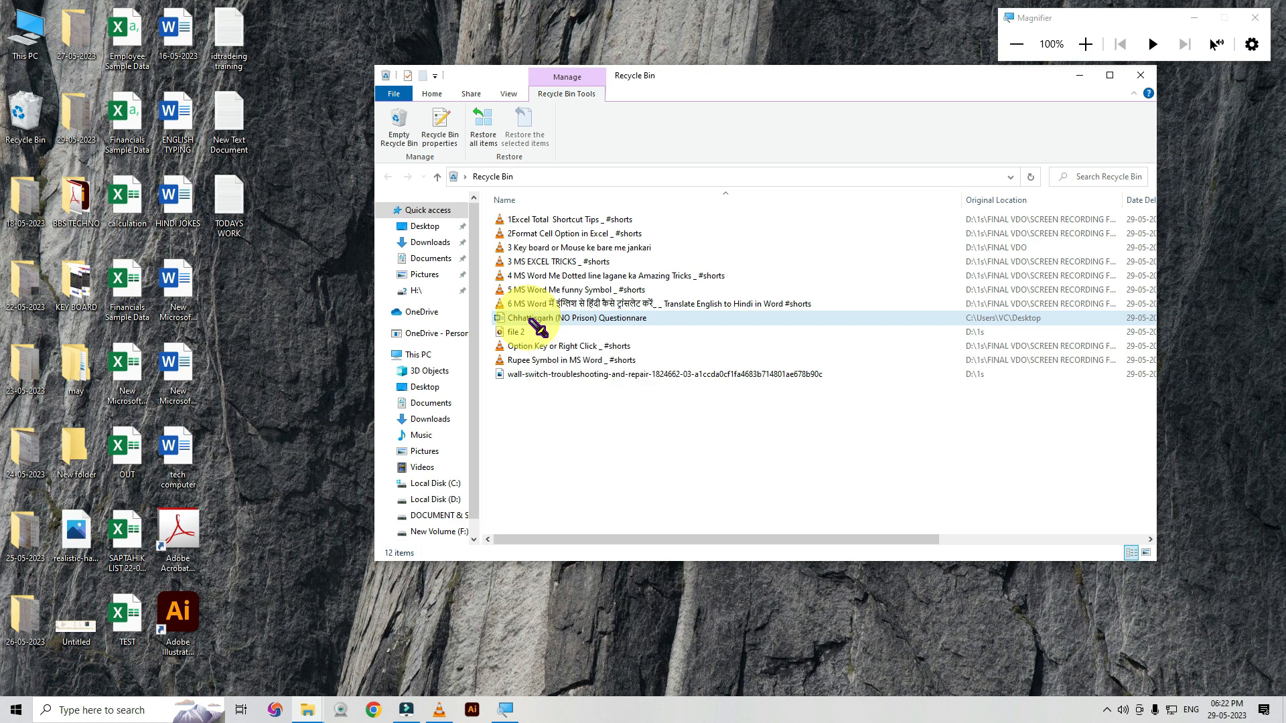
Restore the Chhattisgarh (NO Prison) Questionnare document from the Recycle Bin to its original location.
right_click(538, 328)
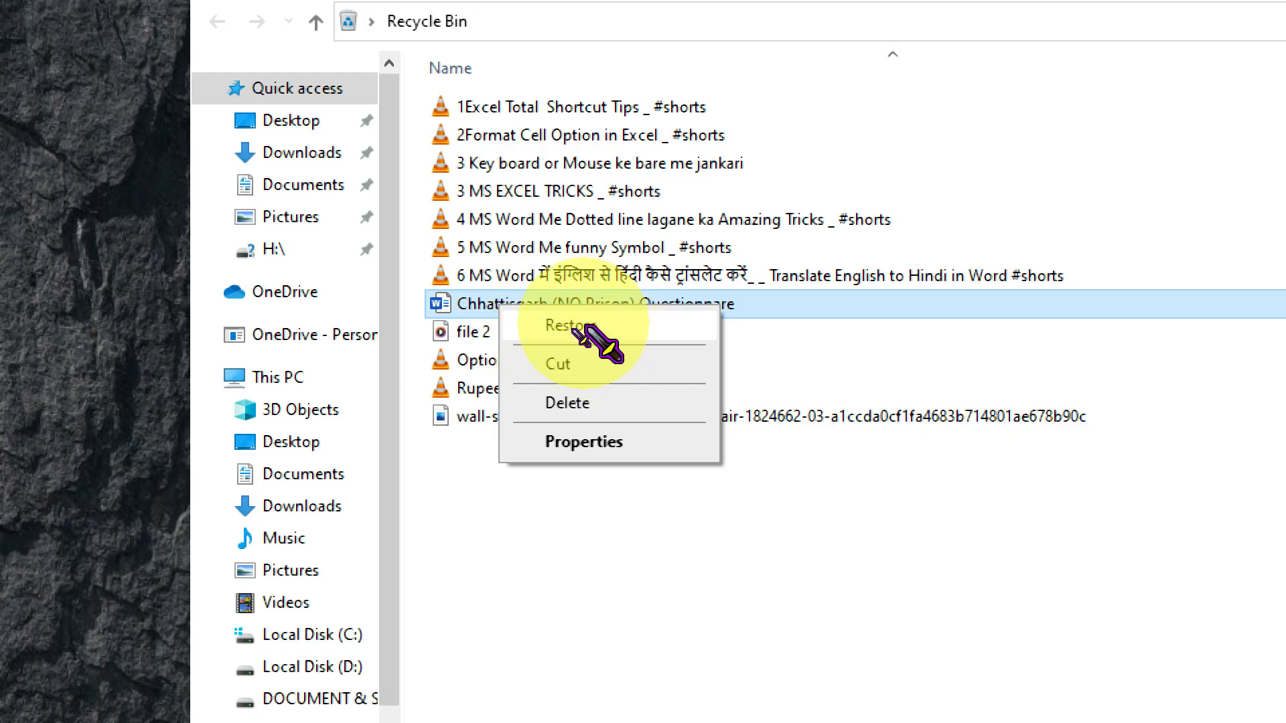
click(567, 330)
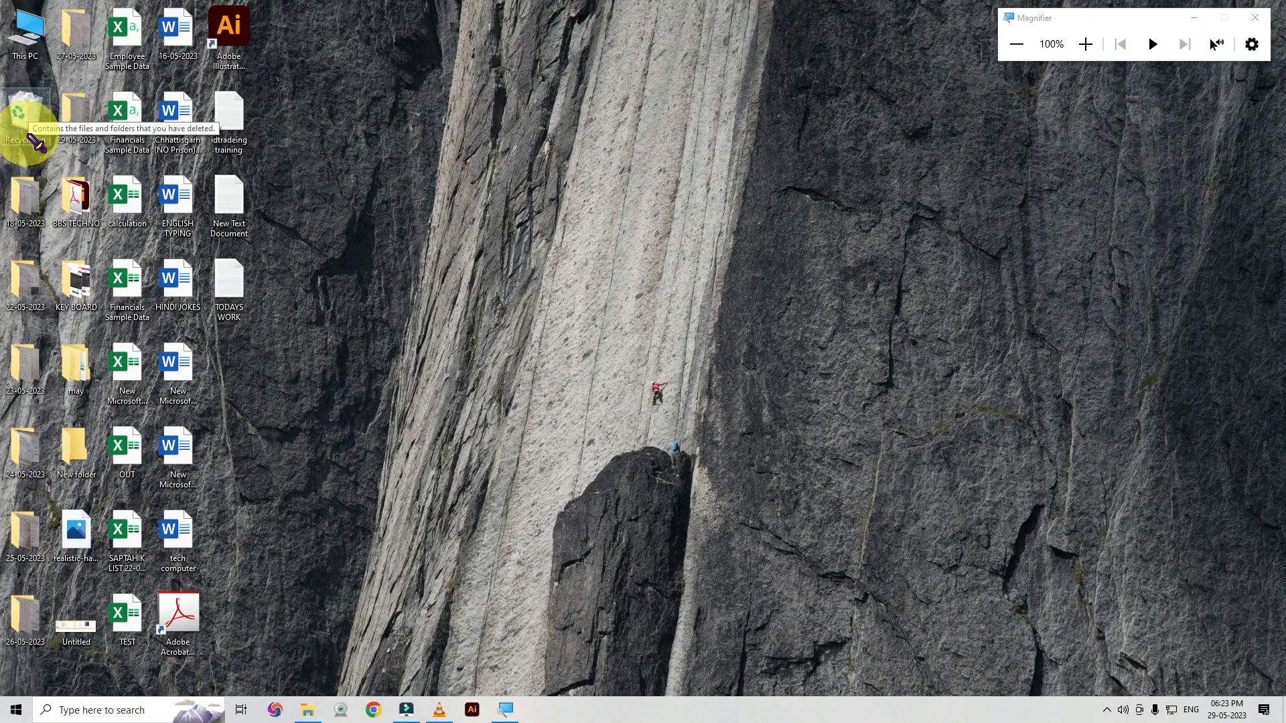
Empty the Recycle Bin, permanently deleting its contents, and refresh the desktop.
right_click(29, 119)
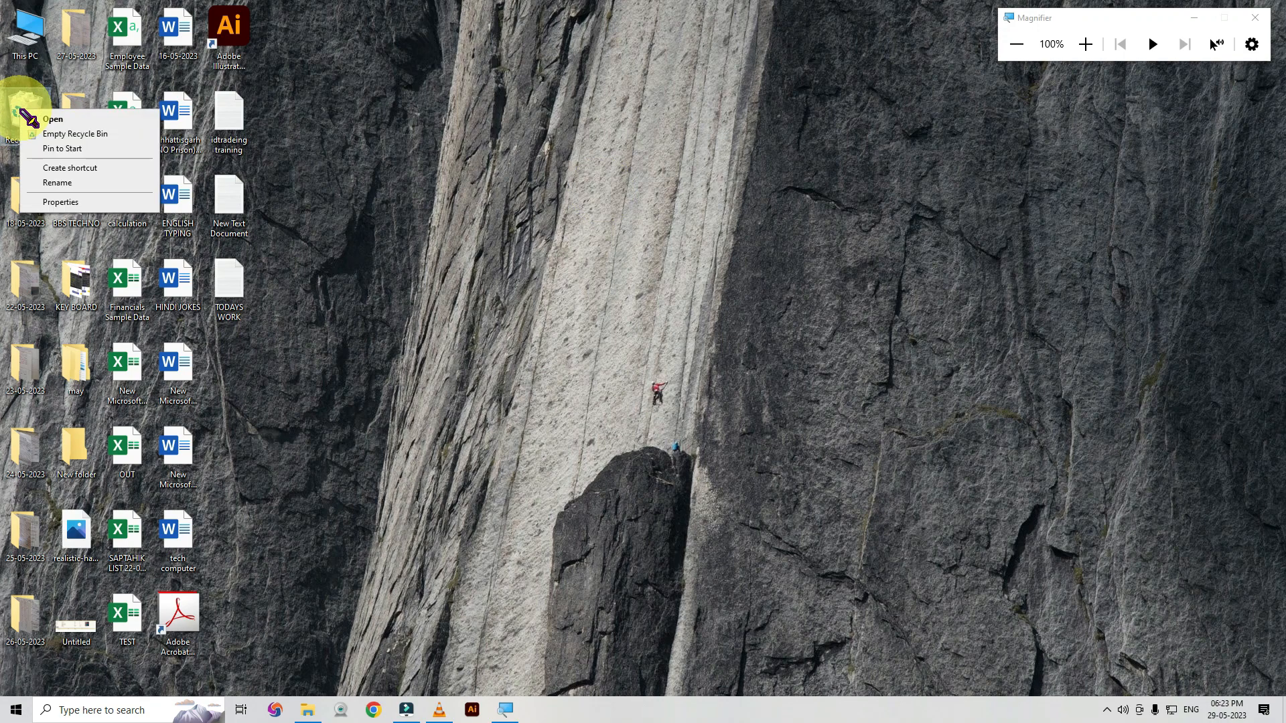
click(75, 134)
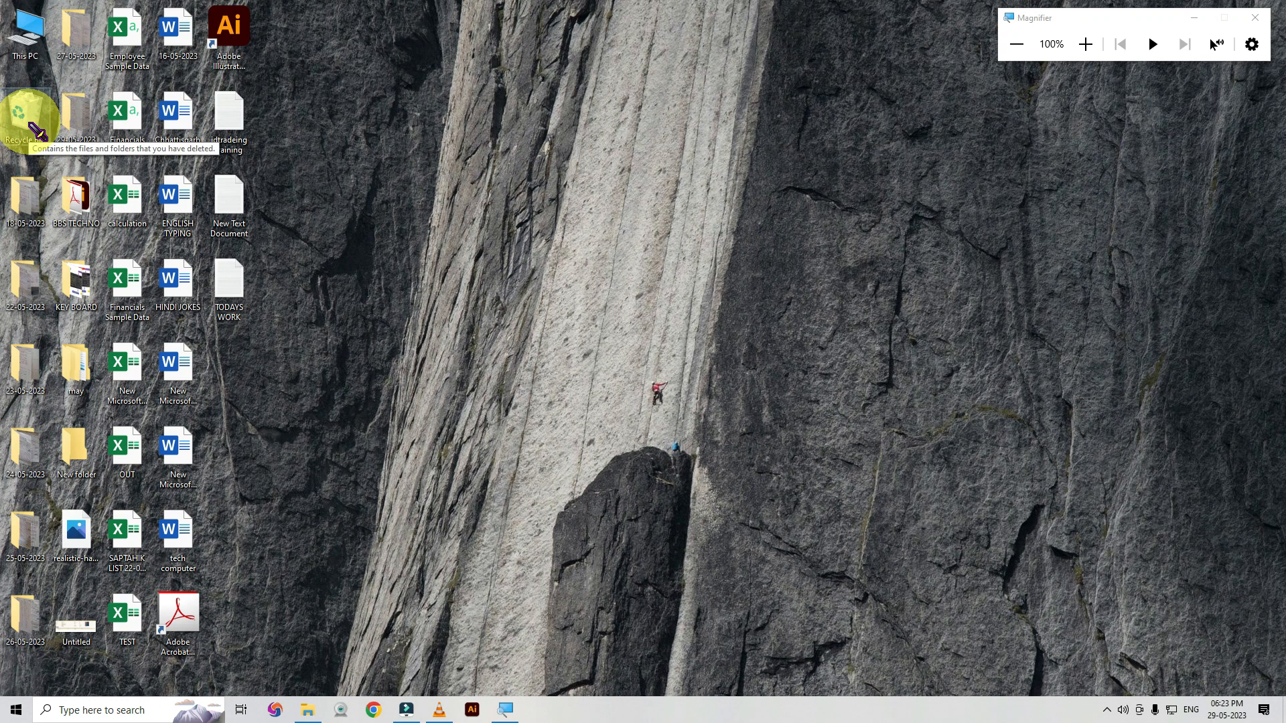
key(super+plus)
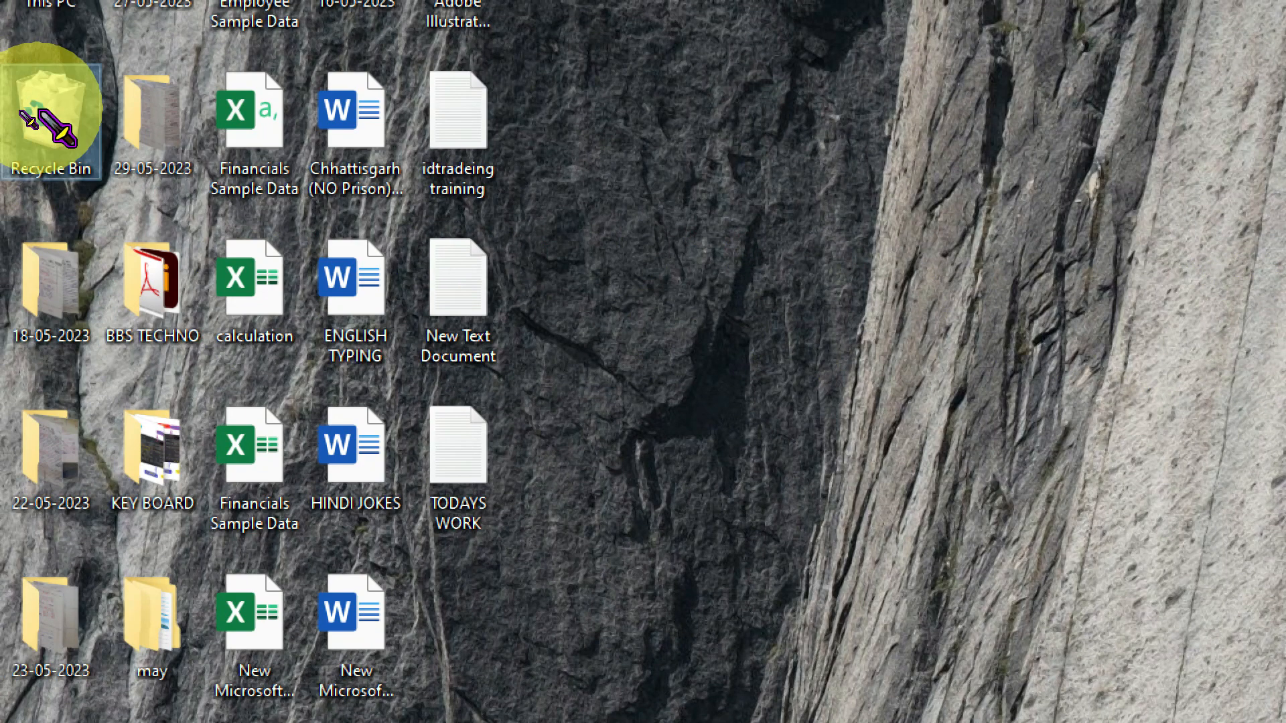
right_click(67, 113)
click(119, 159)
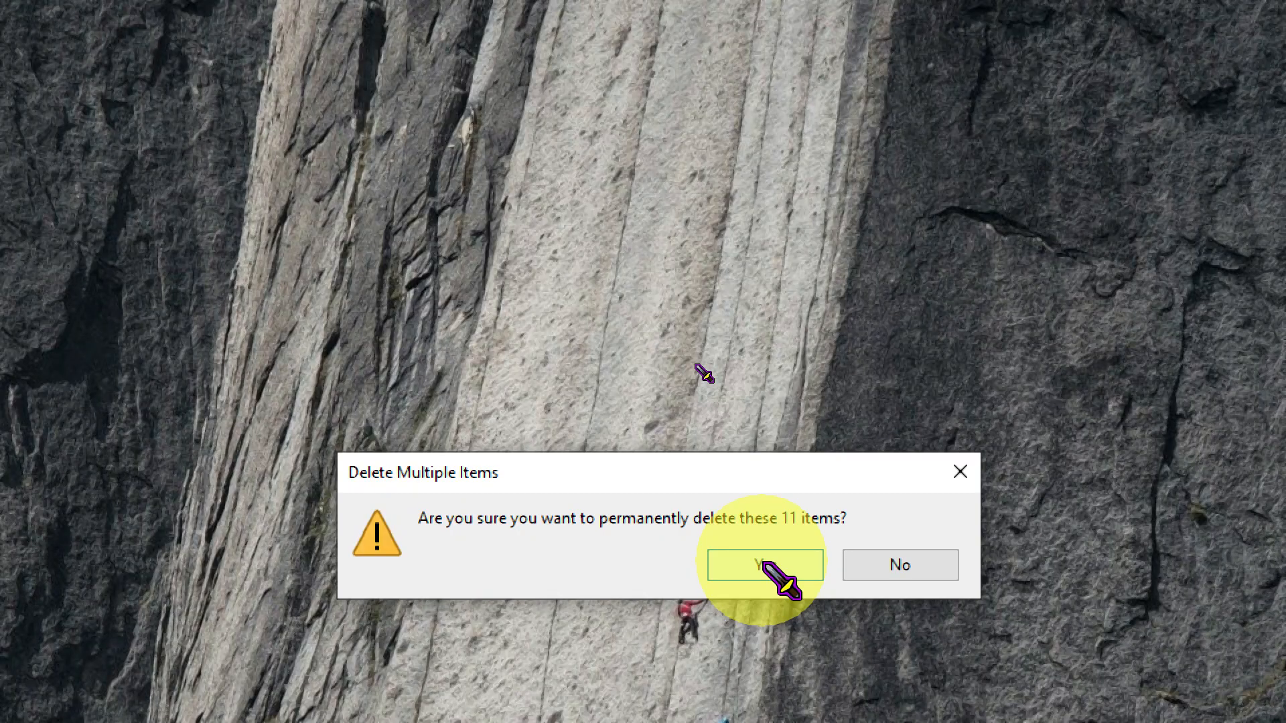
click(767, 568)
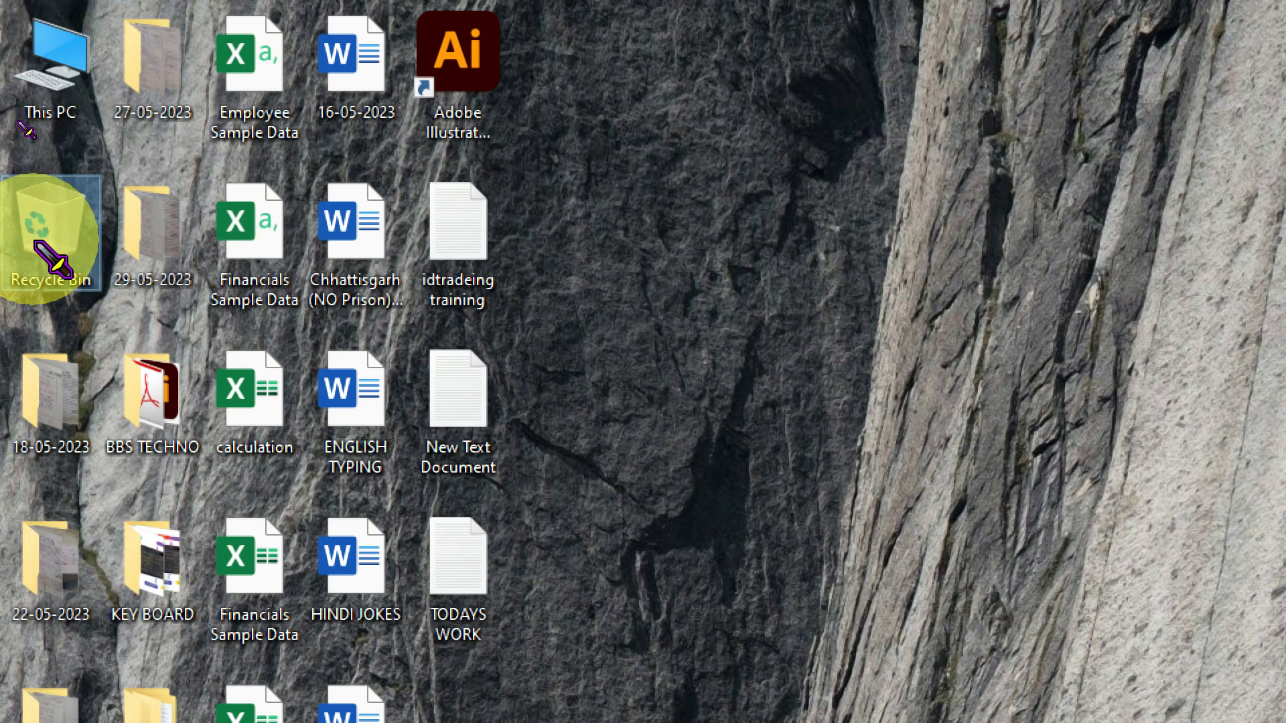
right_click(459, 123)
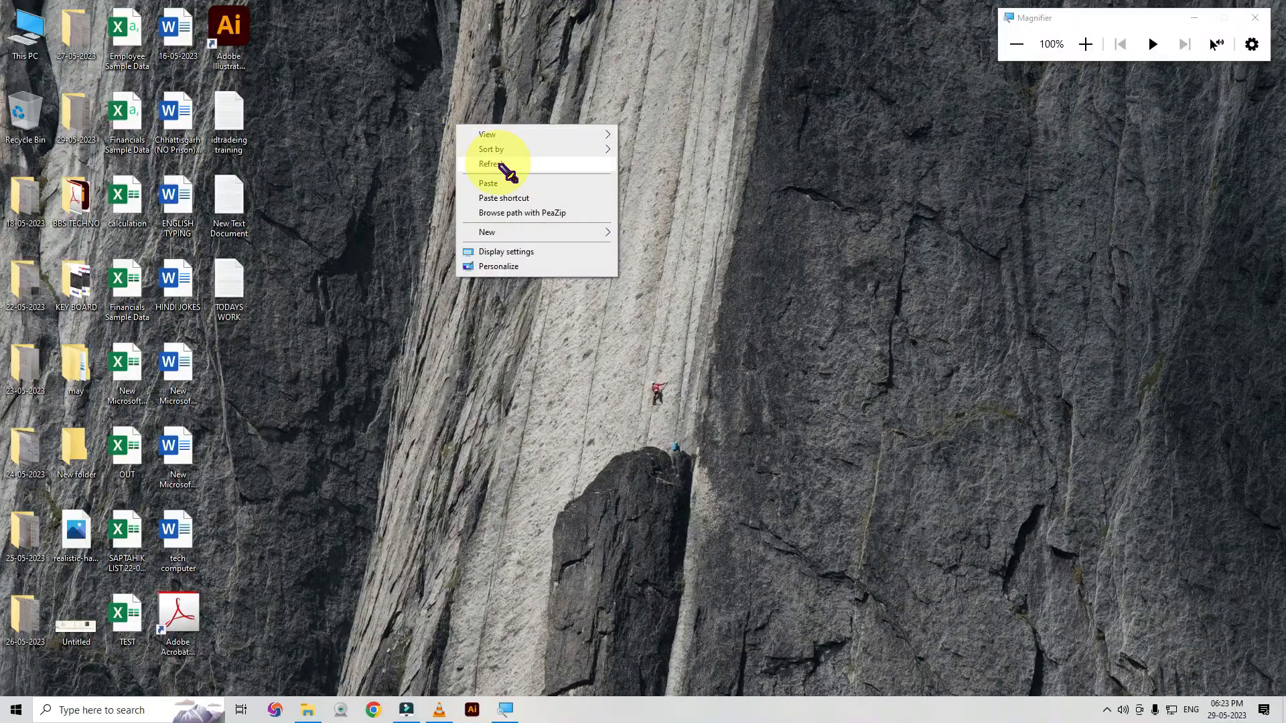
click(498, 163)
Create a new folder on the desktop with the default name and permanently delete it, bypassing the Recycle Bin.
right_click(432, 132)
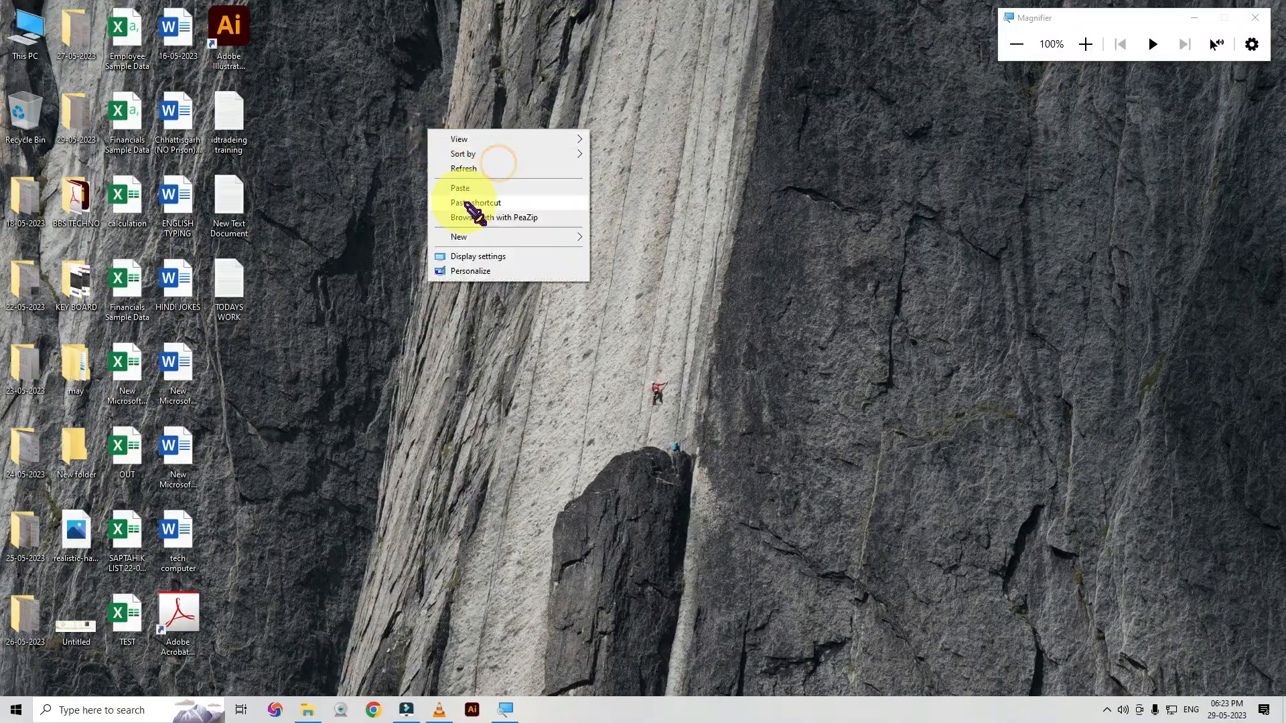
mouse_move(509, 237)
click(635, 239)
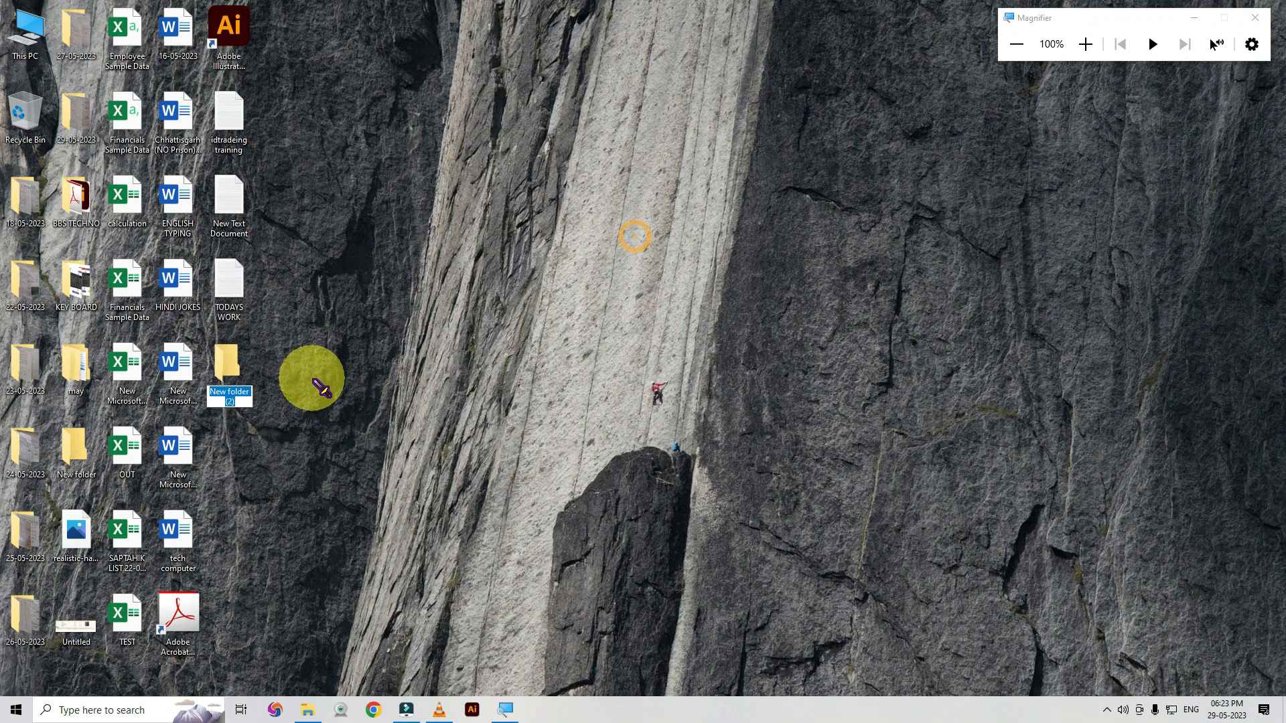
key(Return)
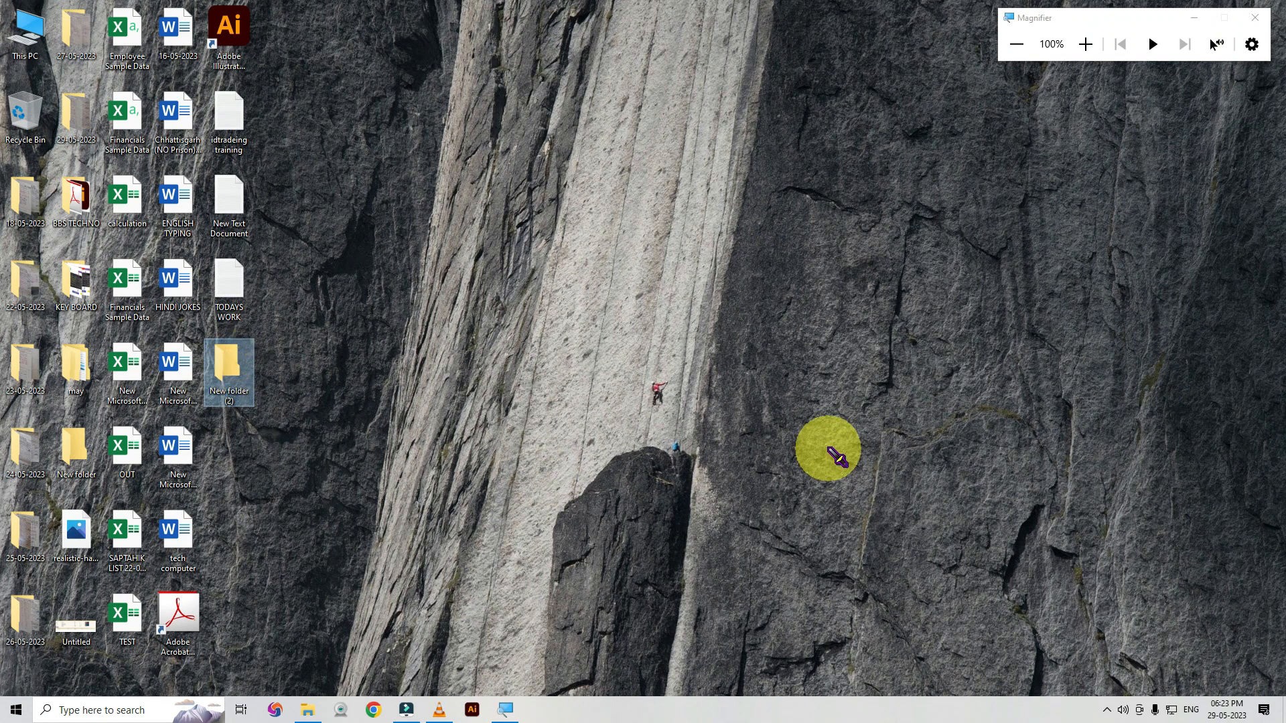
key(shift+Delete)
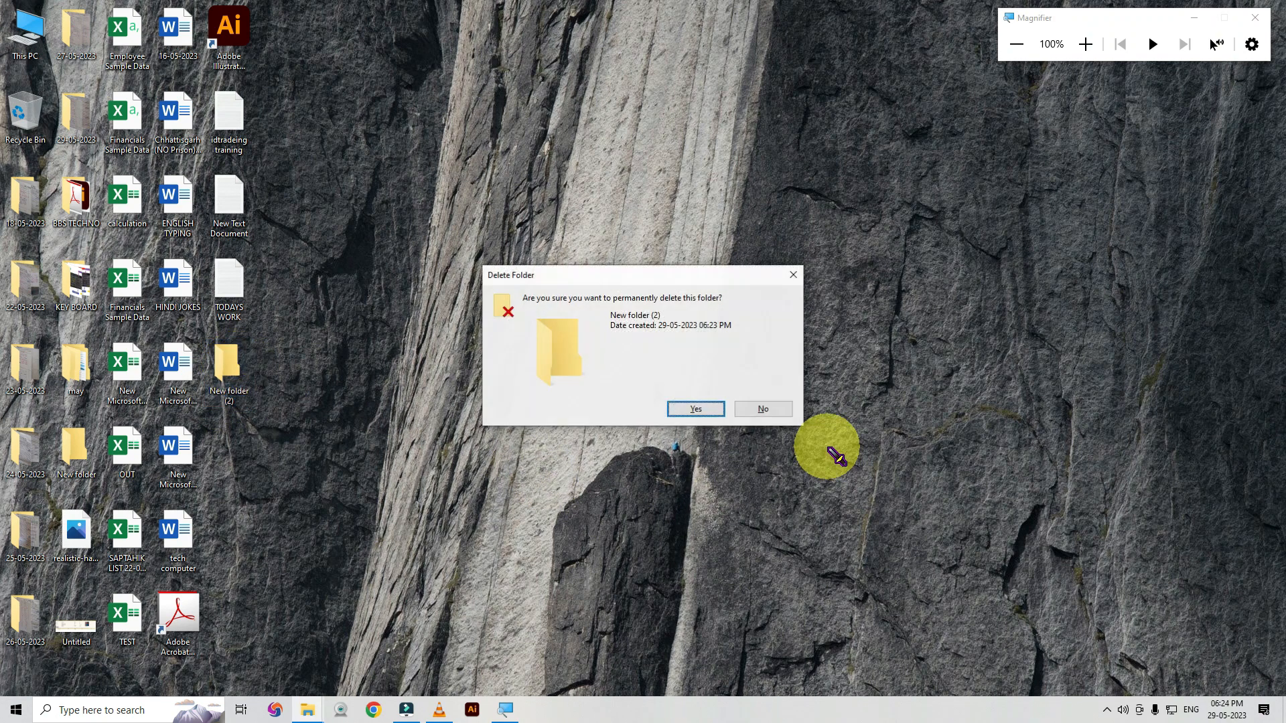
key(Return)
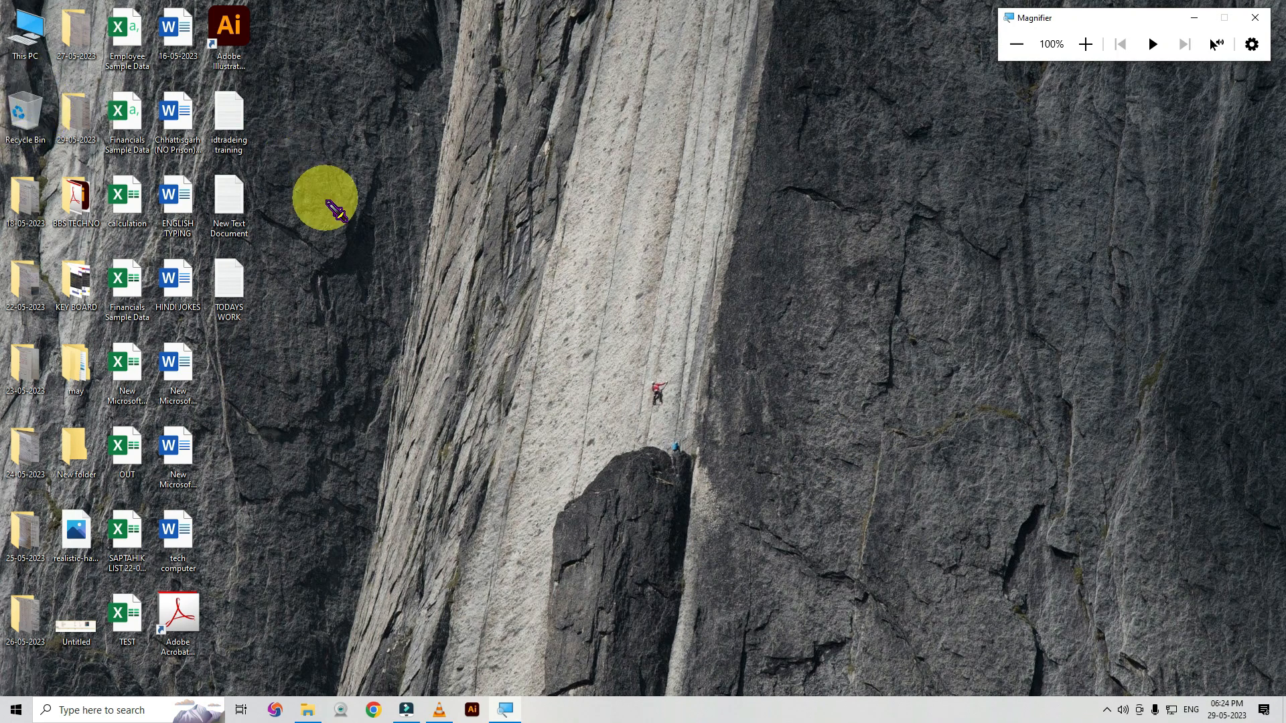
Create another default-named folder on the desktop and delete it.
right_click(352, 217)
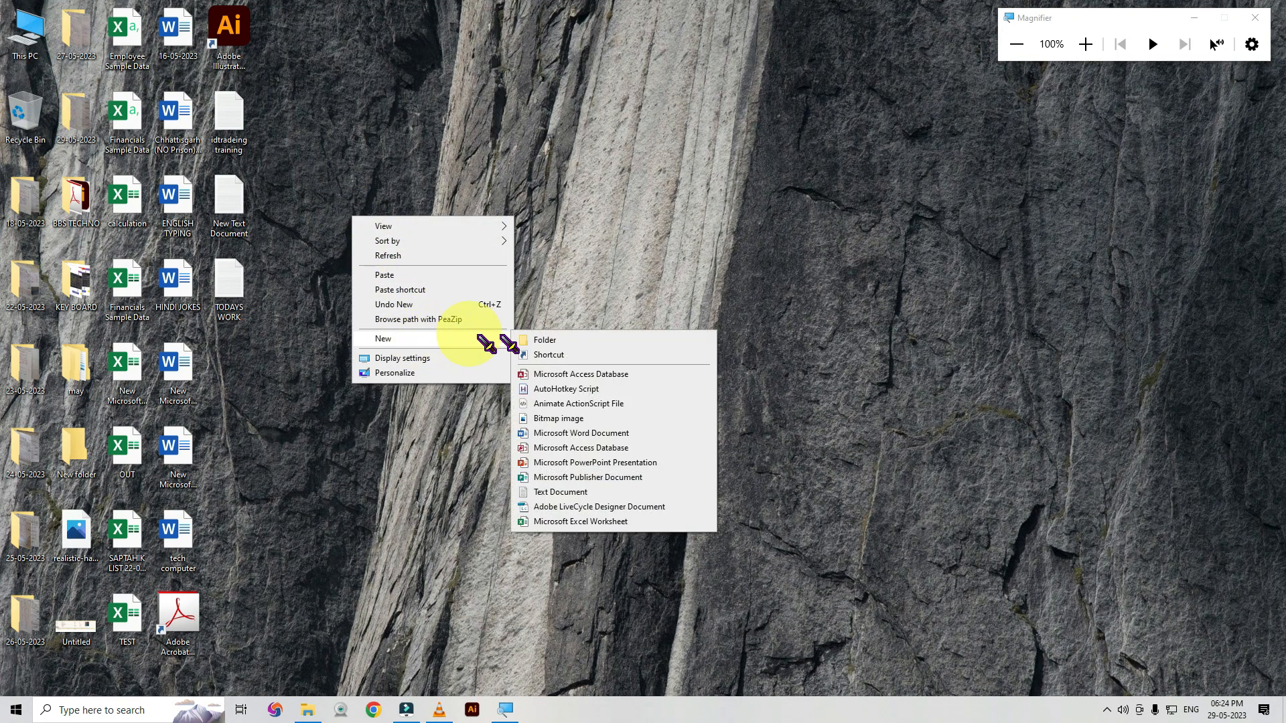
click(533, 332)
click(459, 398)
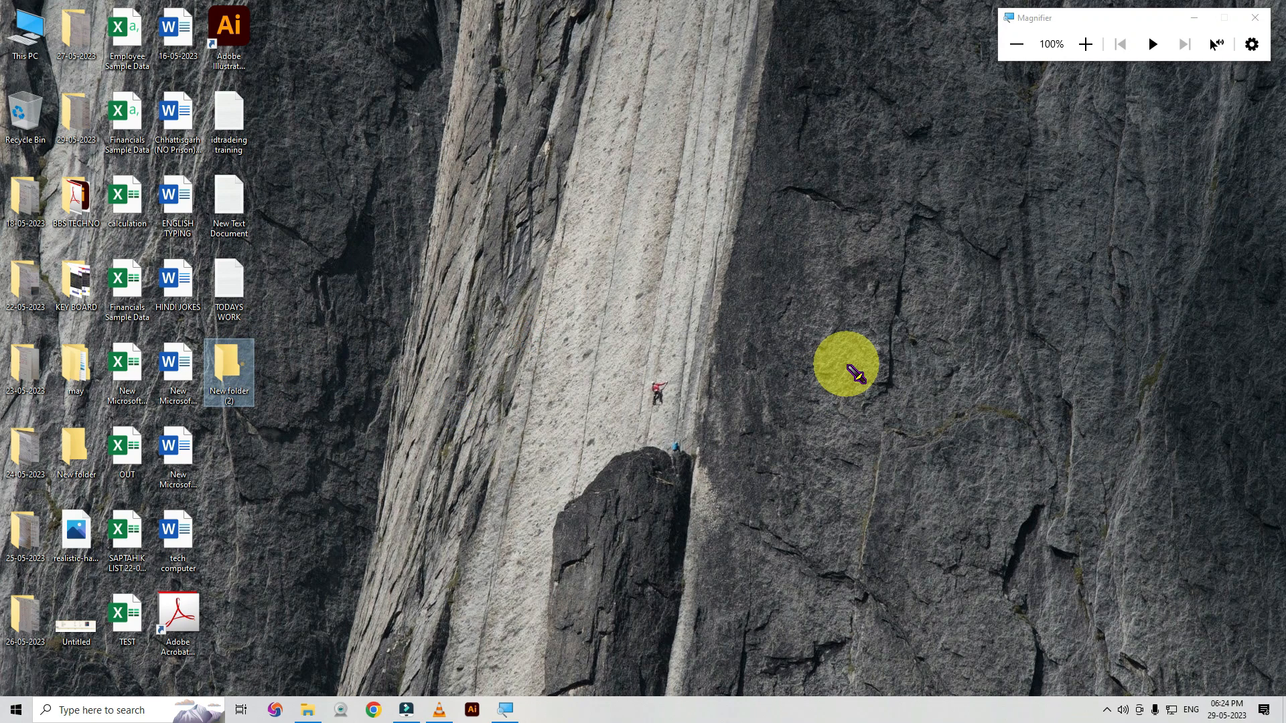
key(Delete)
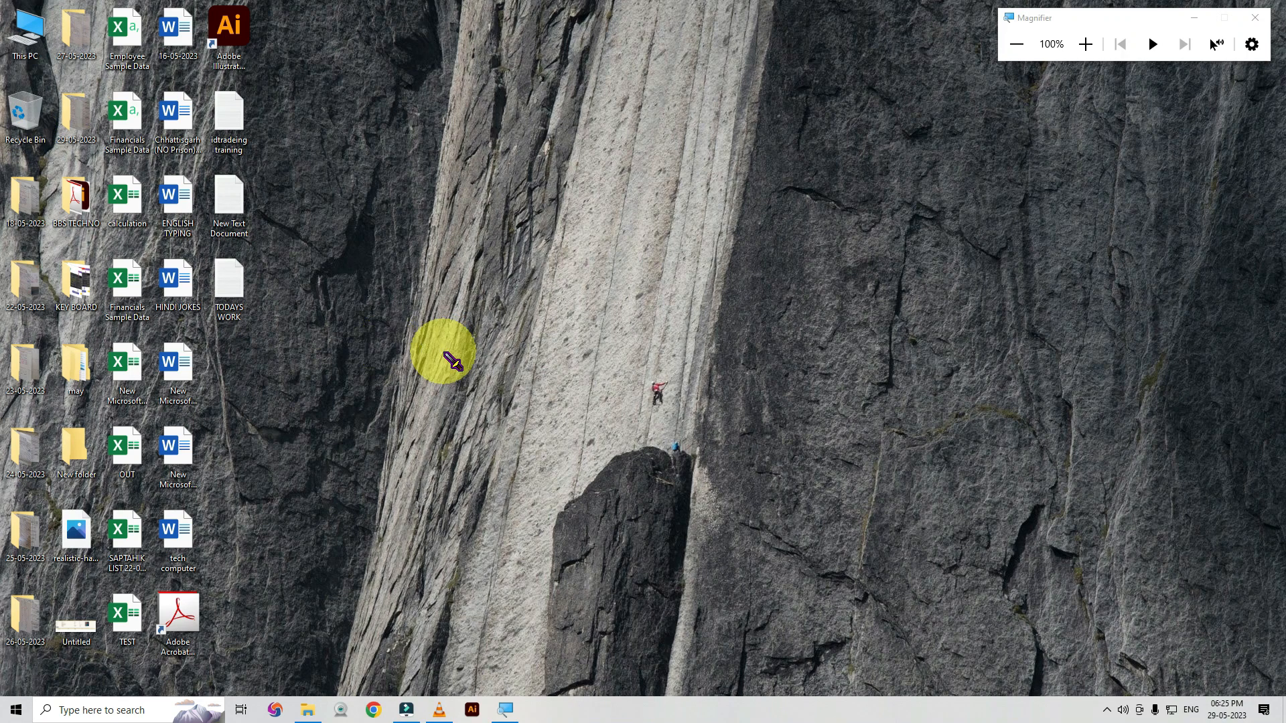
right_click(394, 318)
click(441, 357)
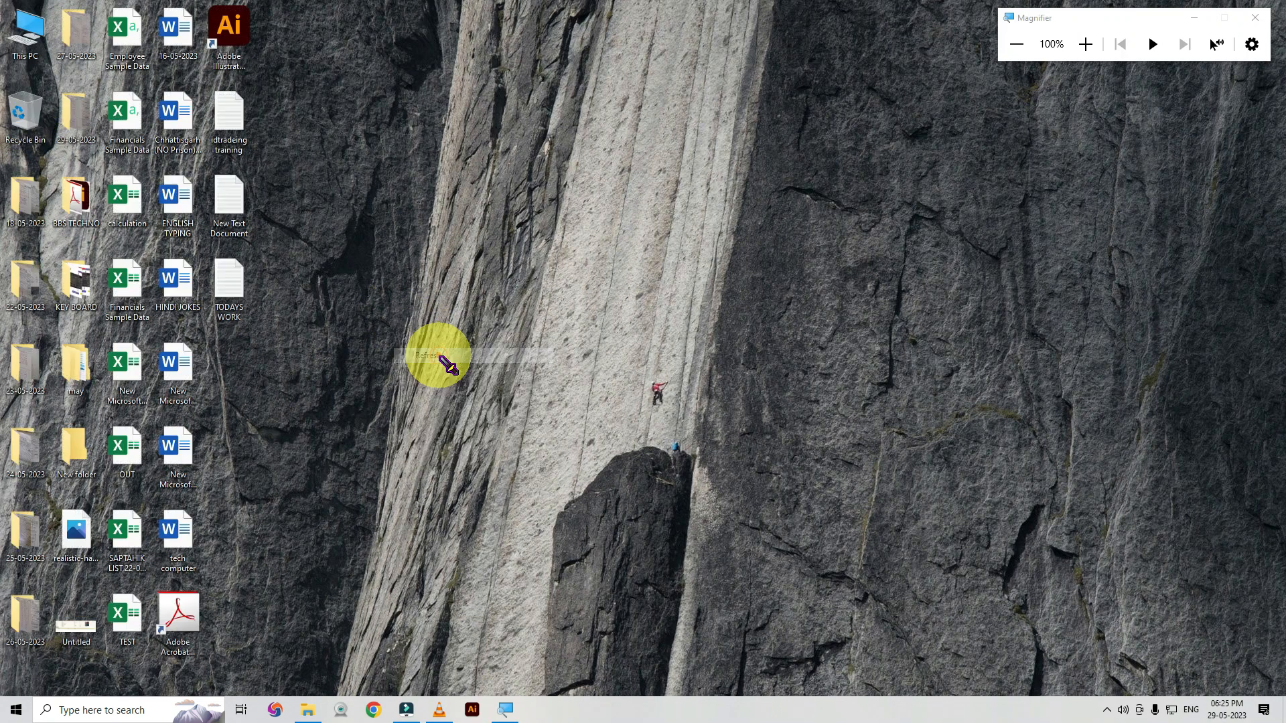
Search the computer for ADOBE from the taskbar search.
click(72, 713)
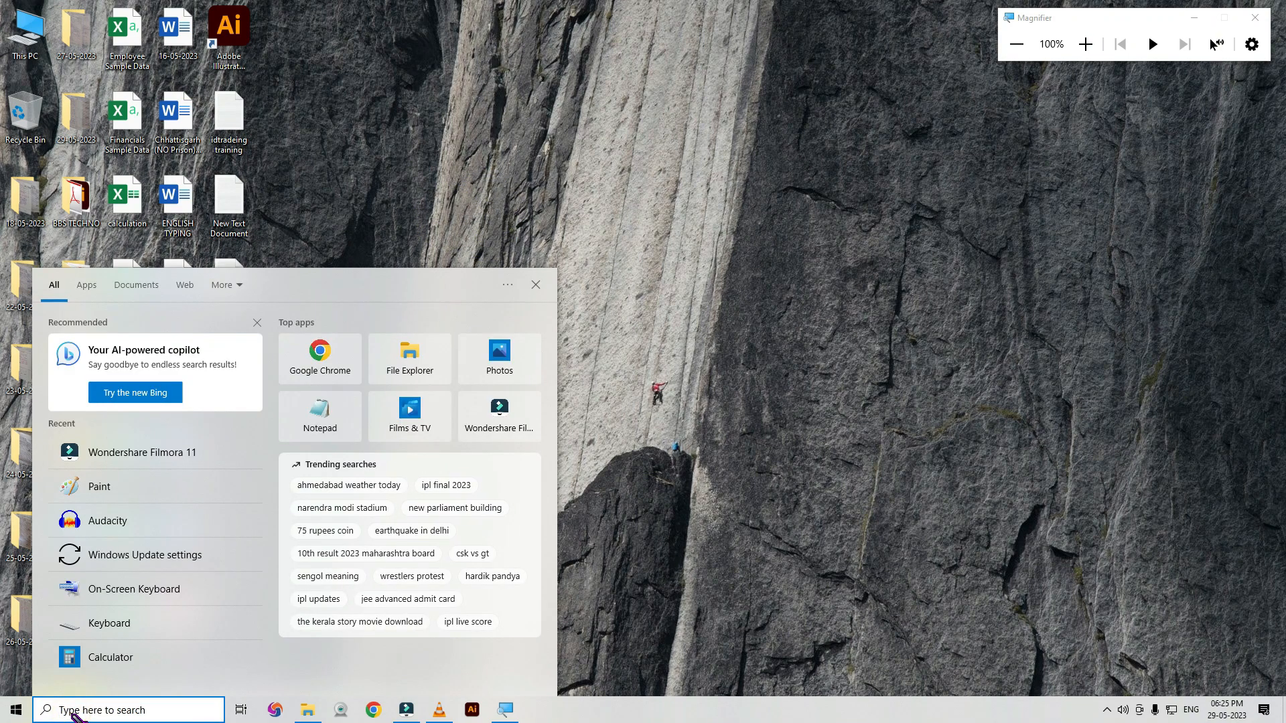
text(A)
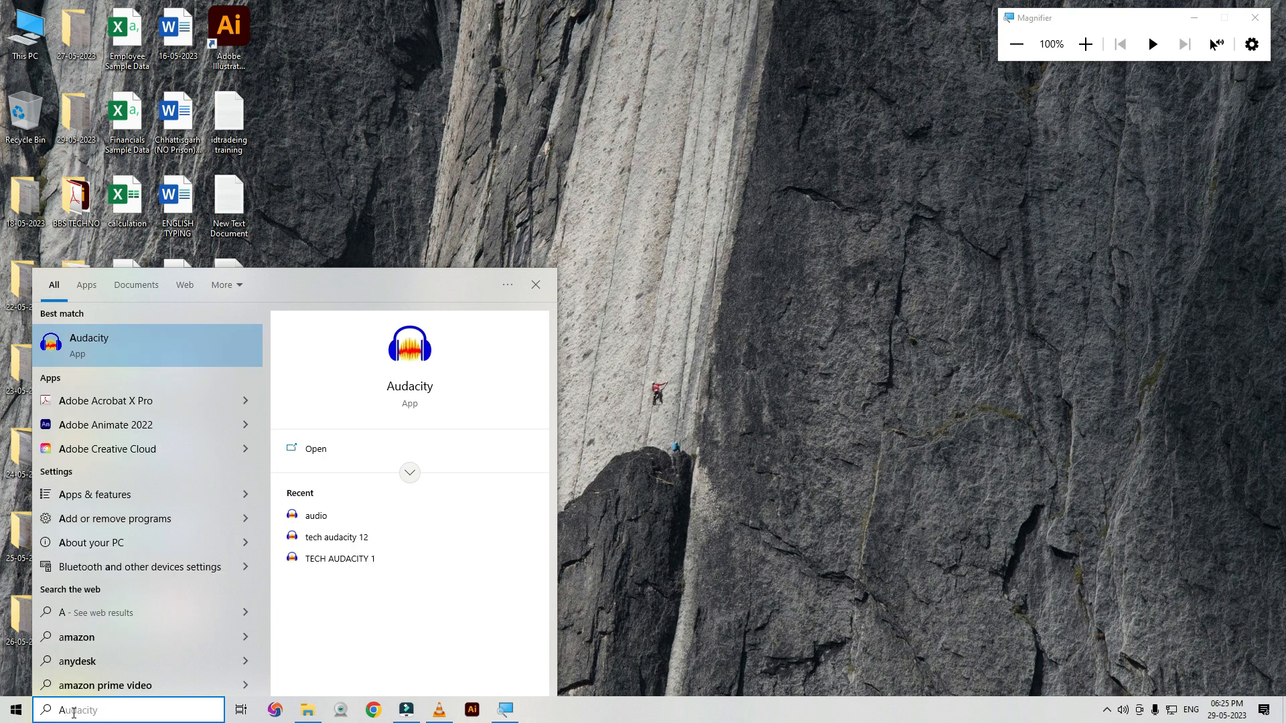
text(DOBE)
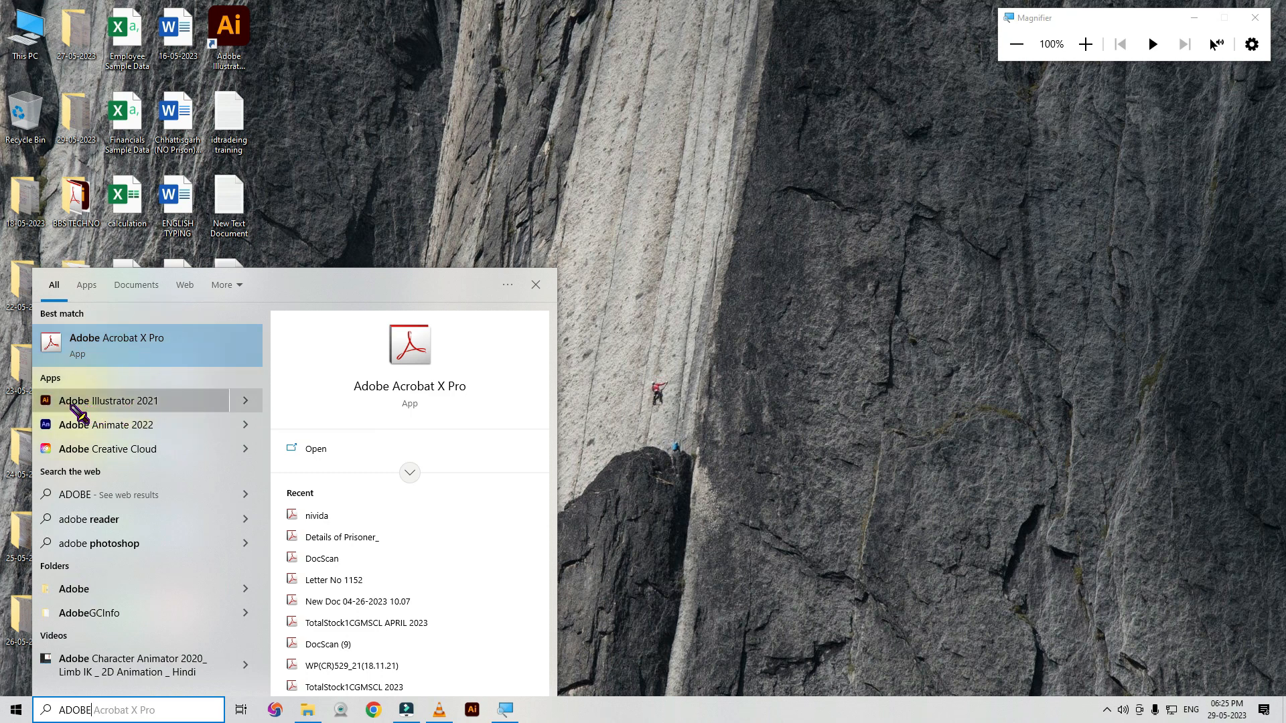
Replace the taskbar search text with WORD to look up that app.
key(BackSpace)
key(BackSpace)
key(BackSpace)
key(BackSpace)
key(BackSpace)
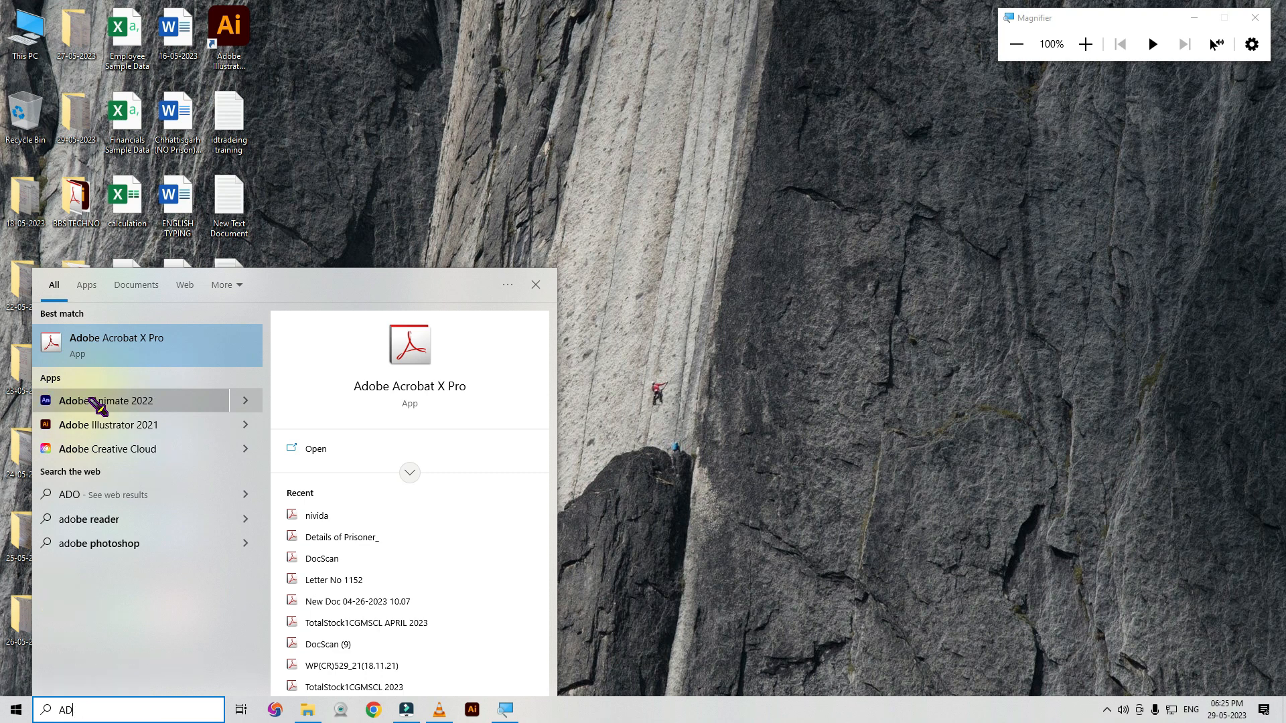
text(WORD)
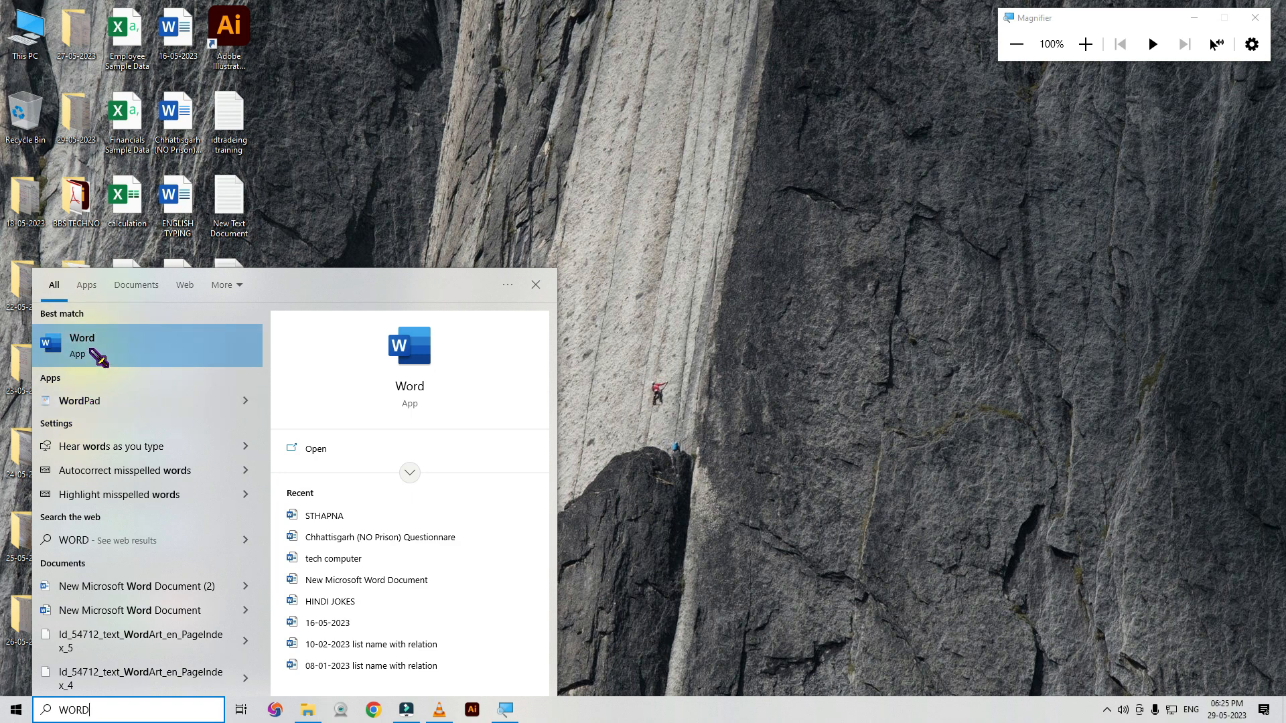
Replace the taskbar search text with EXCEL to look up that app.
key(BackSpace)
key(BackSpace)
key(BackSpace)
key(BackSpace)
text(EXCE)
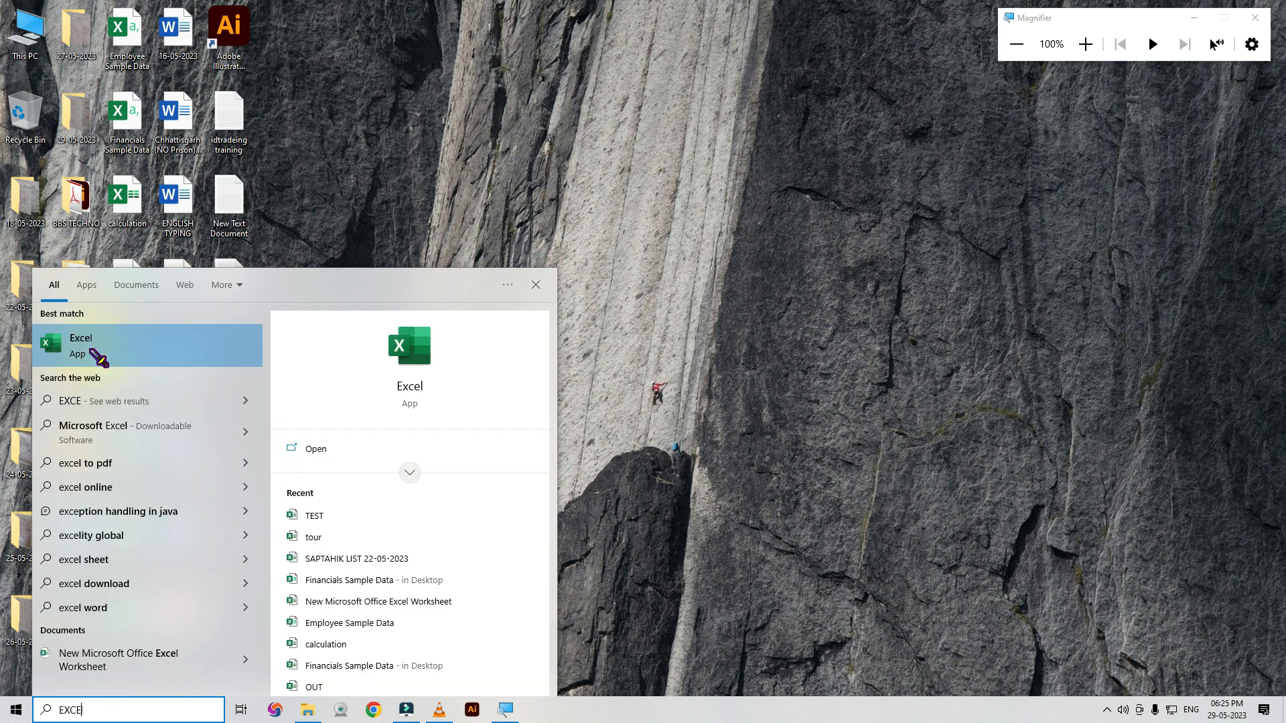
text(L)
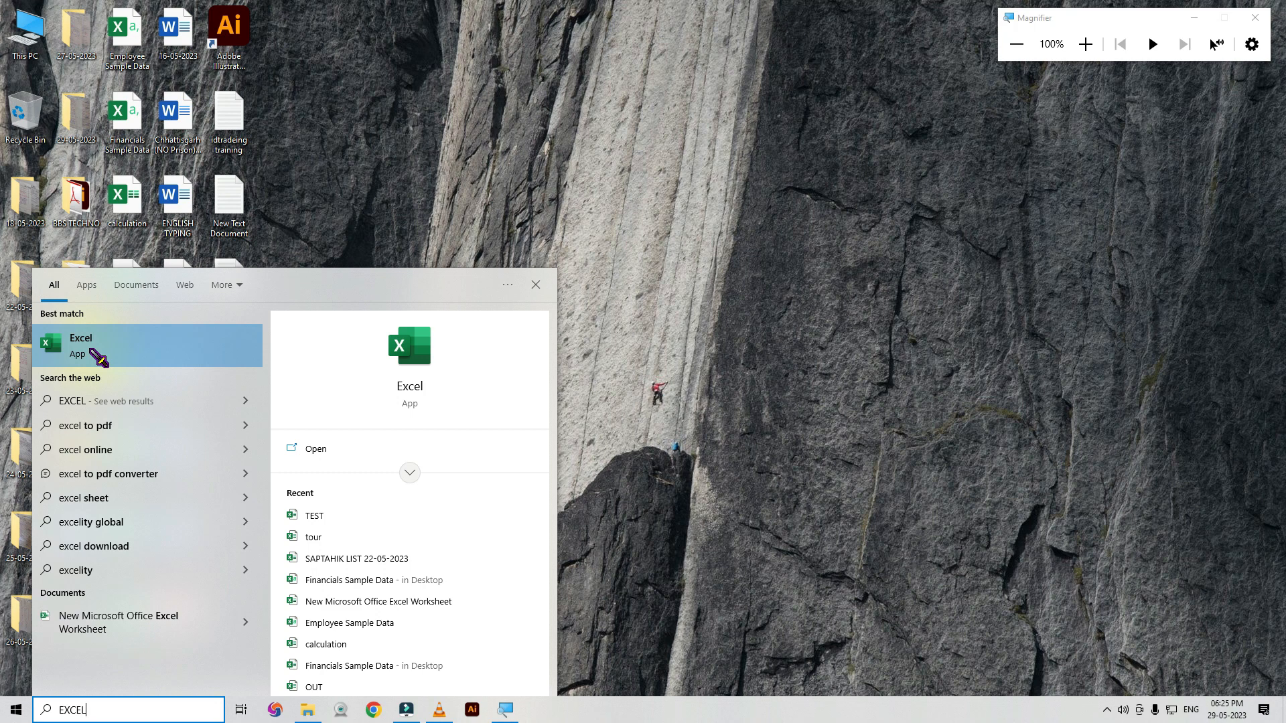
Replace the taskbar search text with POWER to look up PowerPoint.
key(BackSpace)
key(BackSpace)
key(BackSpace)
key(BackSpace)
key(BackSpace)
text(PO)
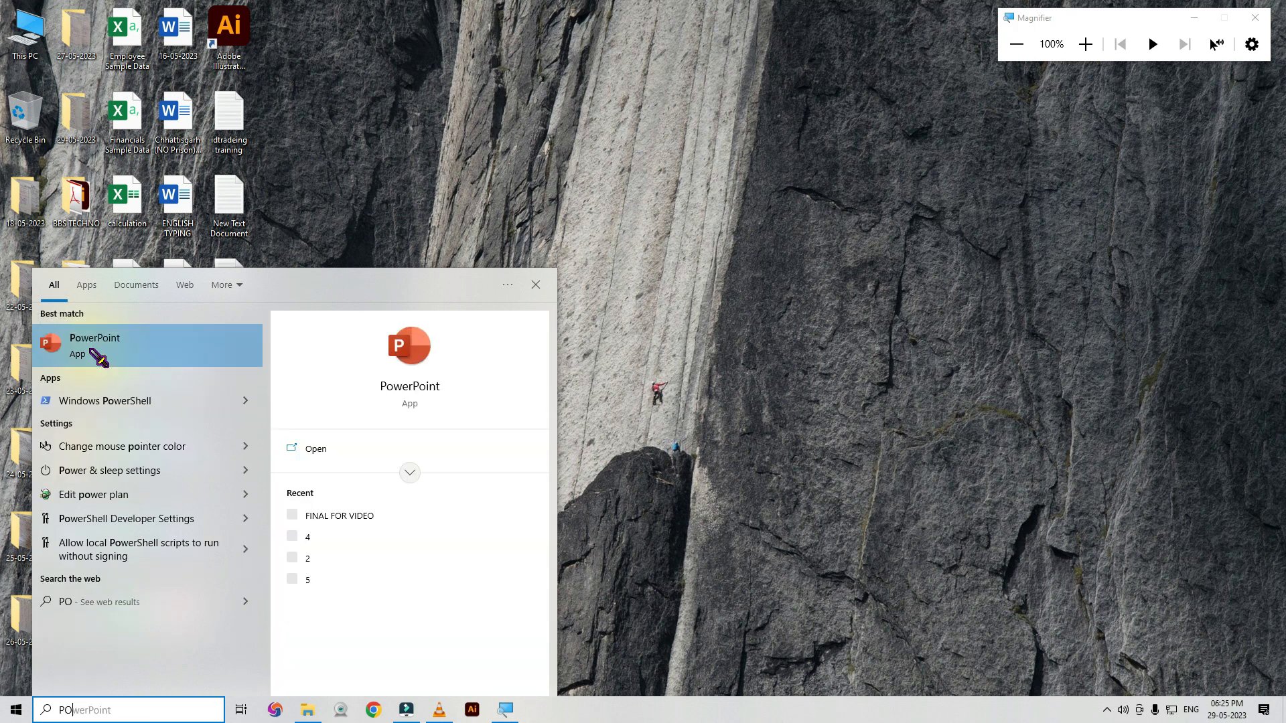
text(WER)
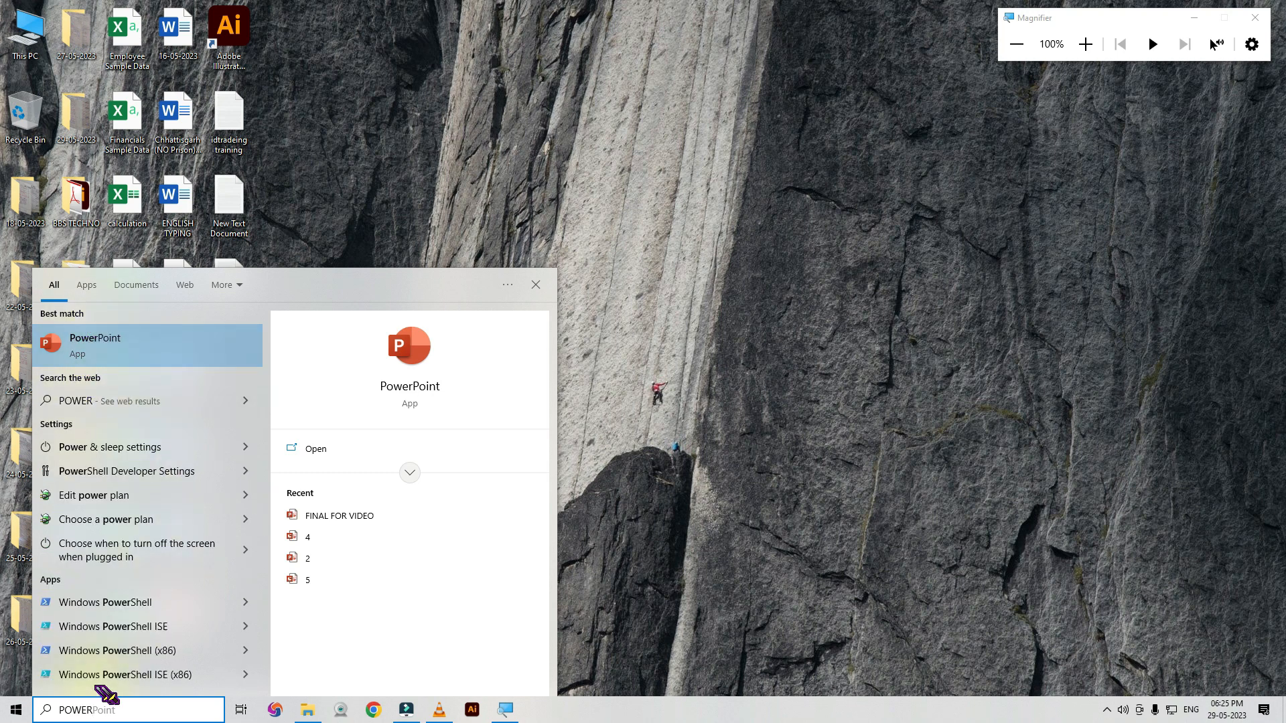
Clear the taskbar search text and close the search results to return to the desktop.
click(107, 710)
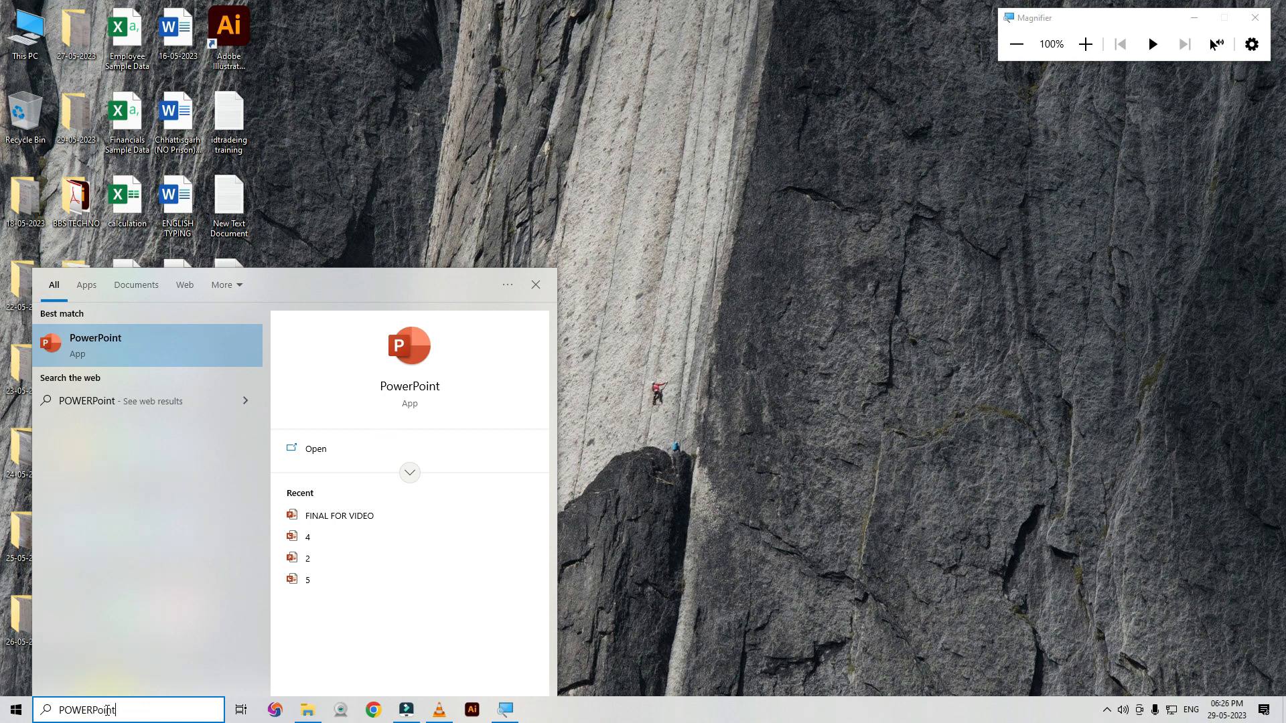
key(BackSpace)
key(BackSpace)
key(BackSpace)
key(BackSpace)
key(BackSpace)
key(BackSpace)
key(BackSpace)
key(BackSpace)
key(BackSpace)
key(BackSpace)
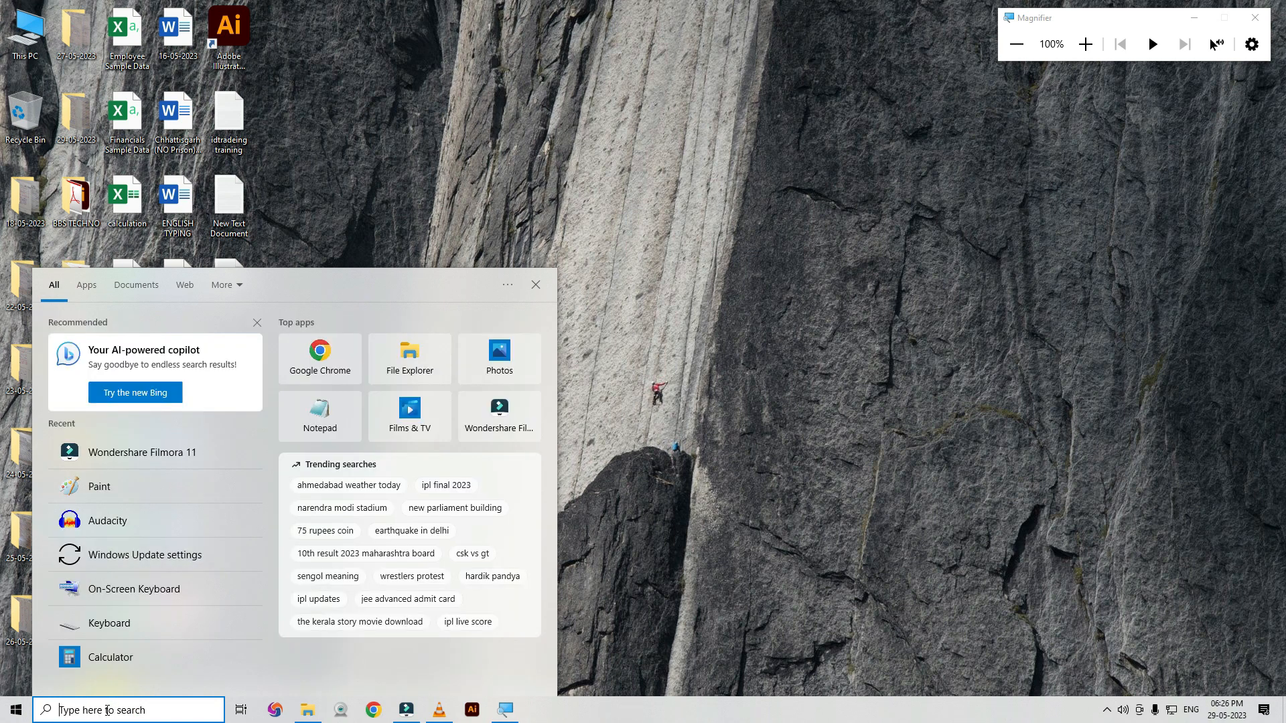
click(438, 152)
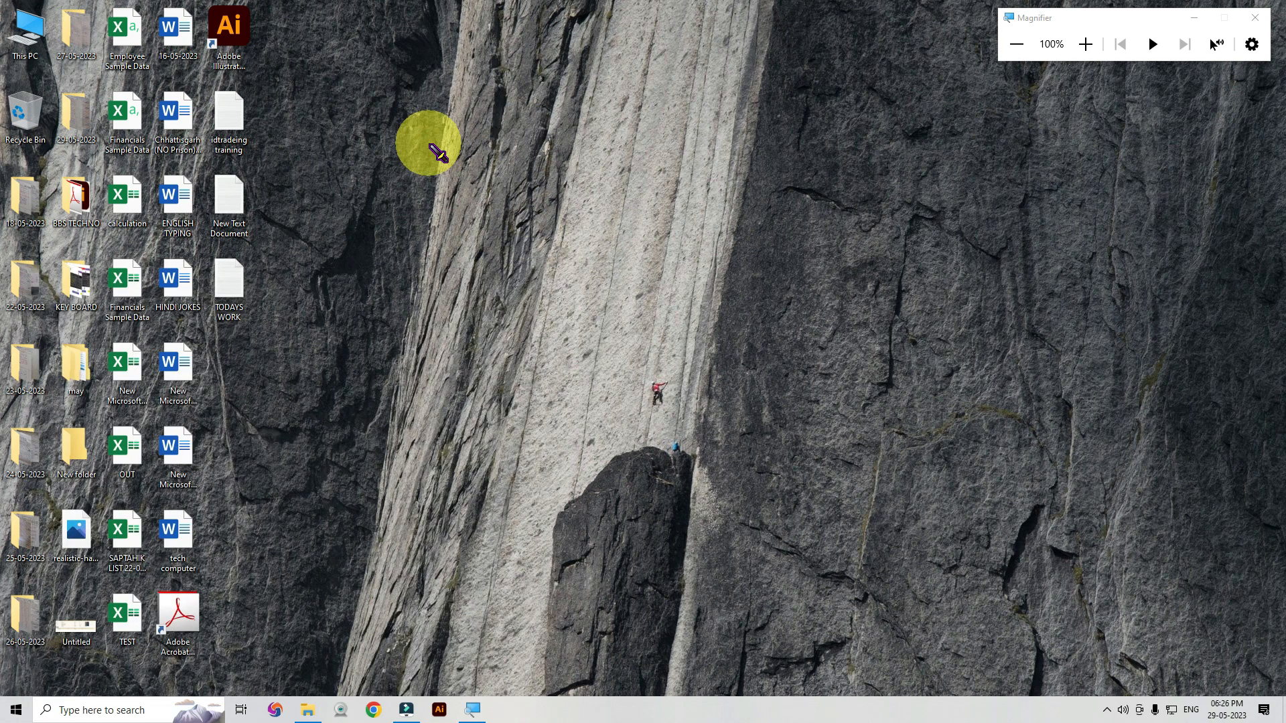